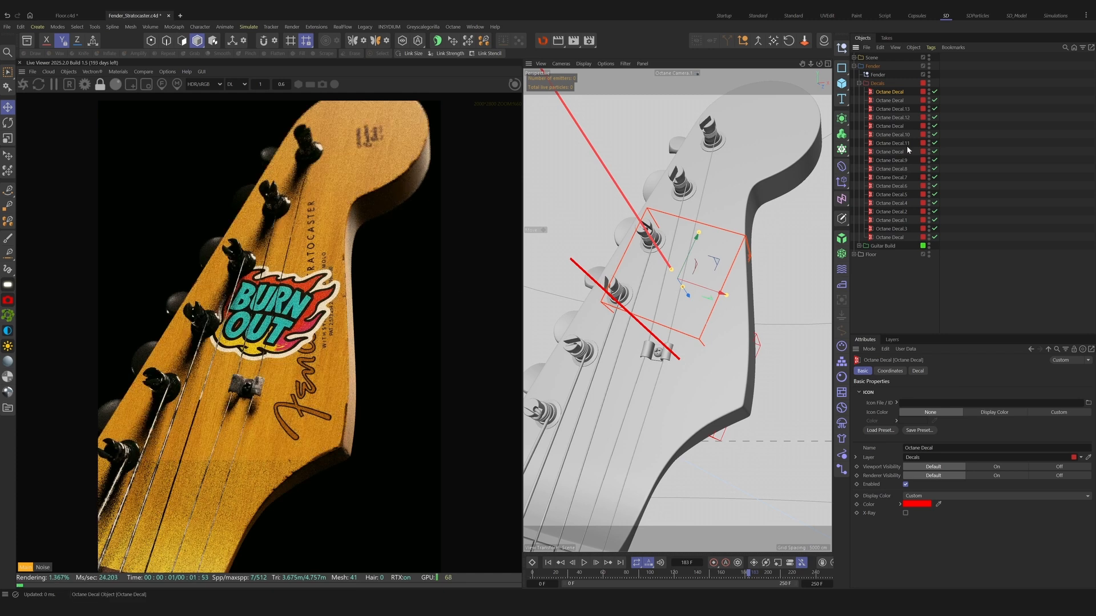
Replace the BurnOut sticker texture in the selected headstock decal's node graph with GnarBros.png
click(918, 371)
click(860, 492)
drag(430, 134, 672, 106)
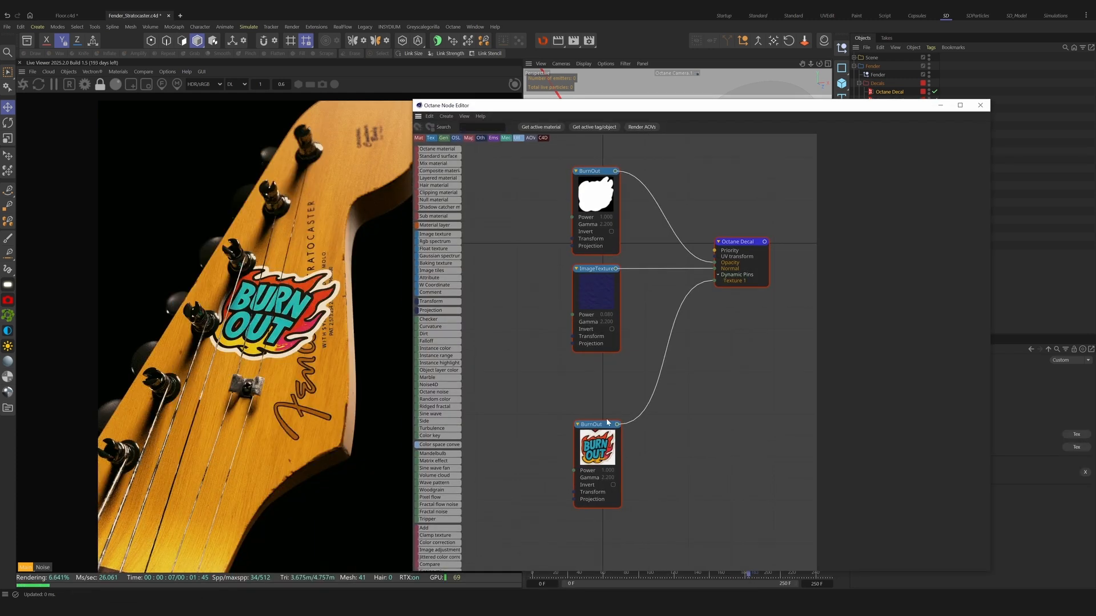
click(610, 411)
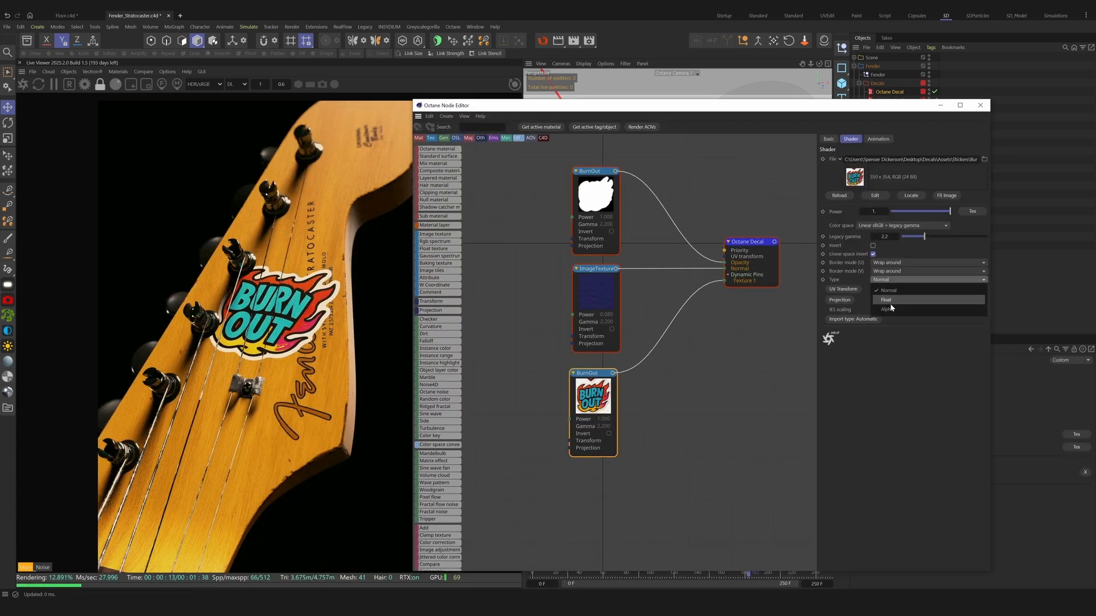
click(984, 159)
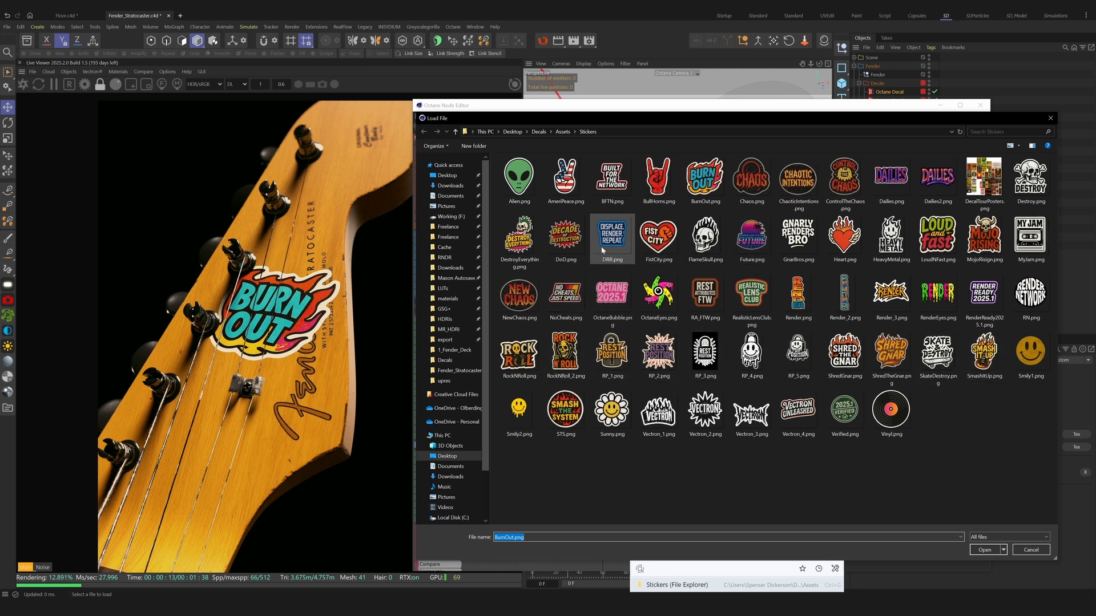
key(Return)
click(617, 354)
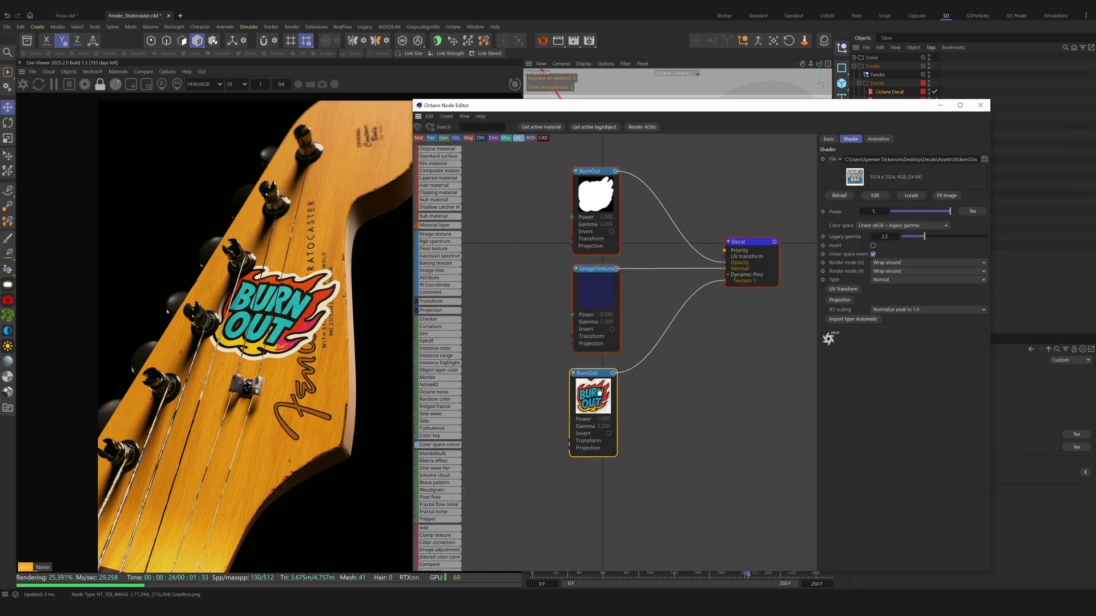
Feed a copy of the new sticker texture set to Alpha type into the decal's opacity, replacing the old mask texture
drag(596, 392, 725, 263)
click(889, 280)
click(887, 309)
drag(540, 239, 665, 209)
drag(602, 198, 573, 199)
key(Delete)
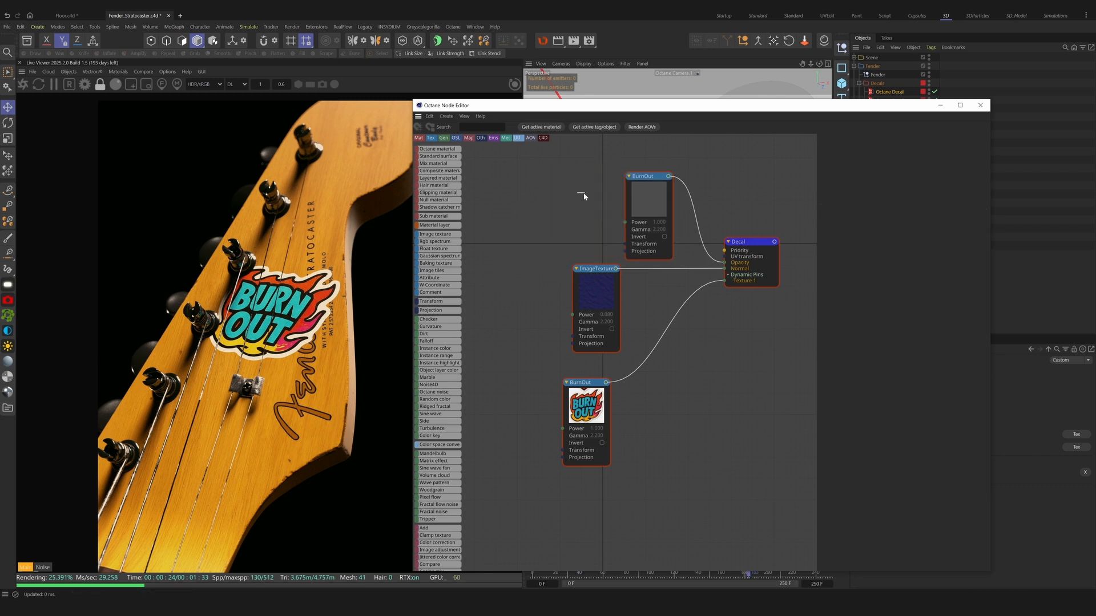
click(594, 392)
click(981, 105)
Adjust the size and placement of the sticker decal on the guitar headstock
key(t)
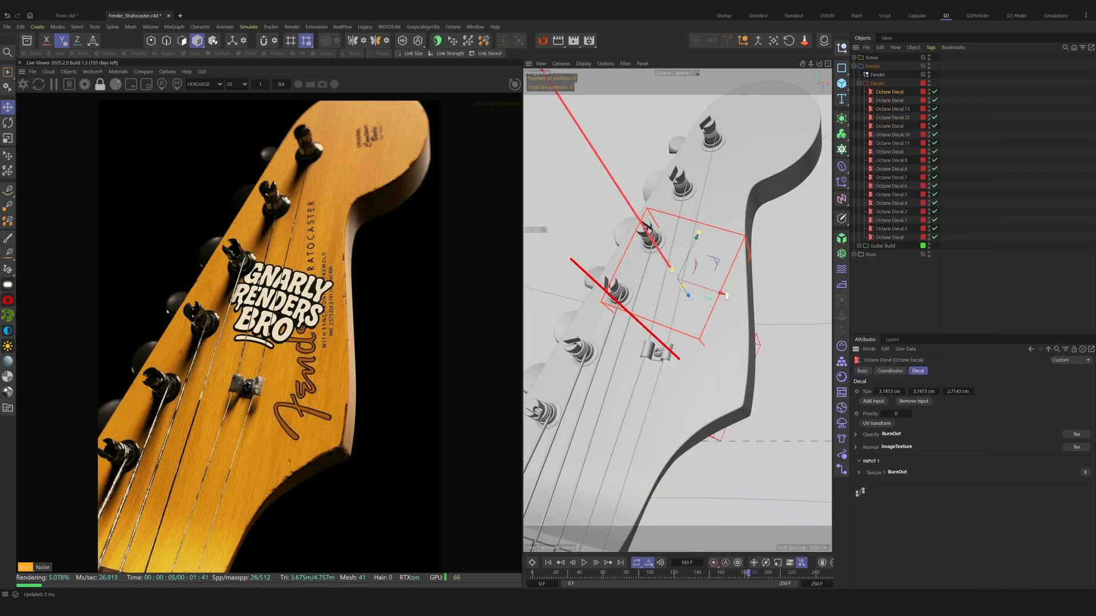
drag(666, 264, 714, 304)
key(r)
key(e)
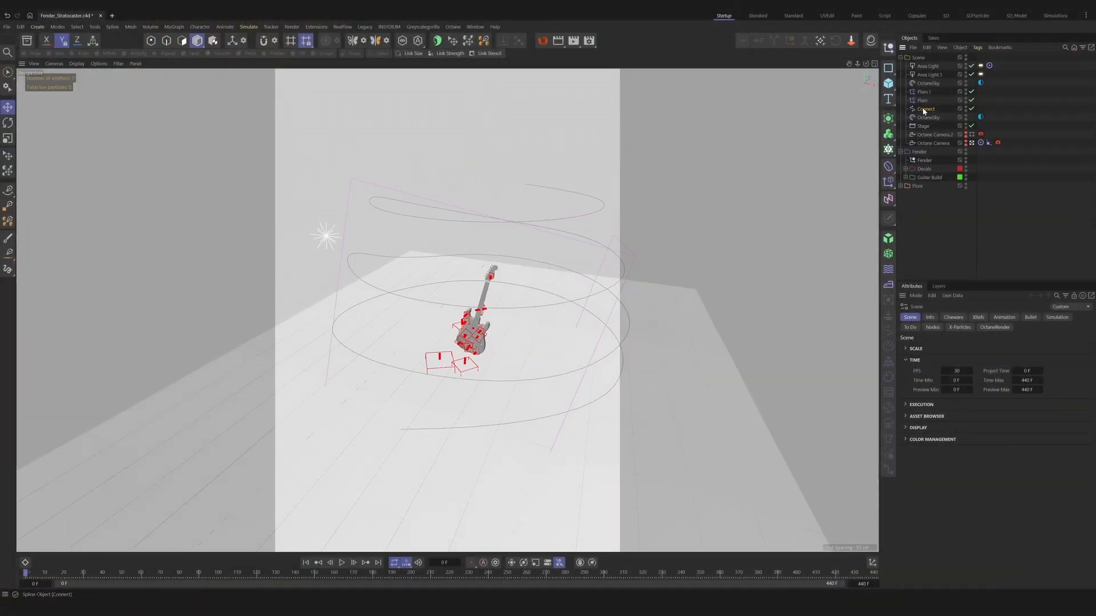
Select the Connect spiral spline, show the Octane Camera in the viewport and scrub its animation to frame 170
click(925, 111)
alt+drag(537, 288, 503, 302)
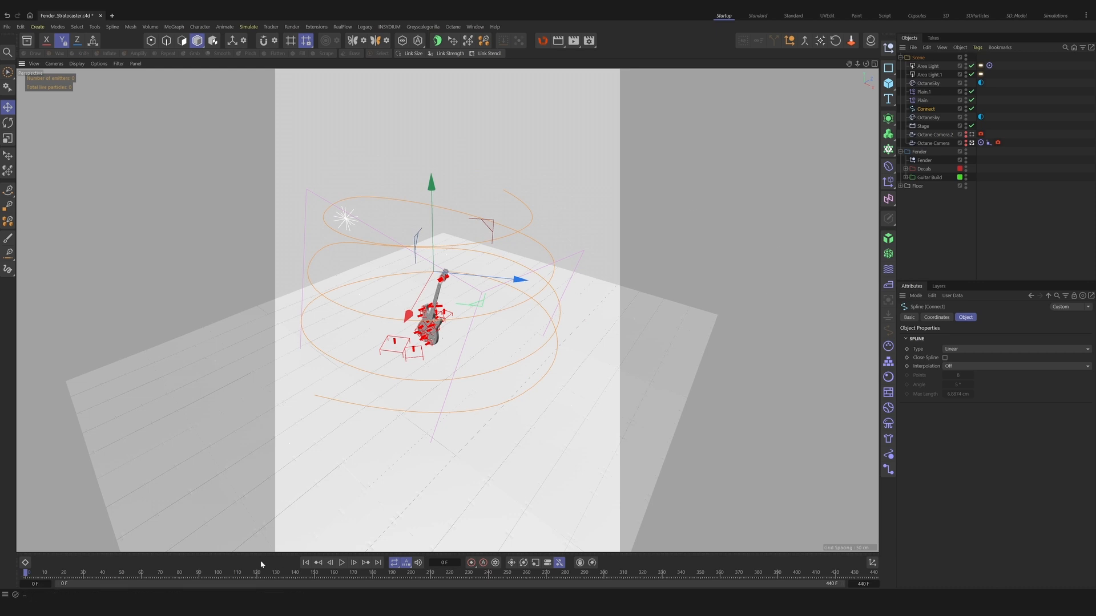
click(965, 143)
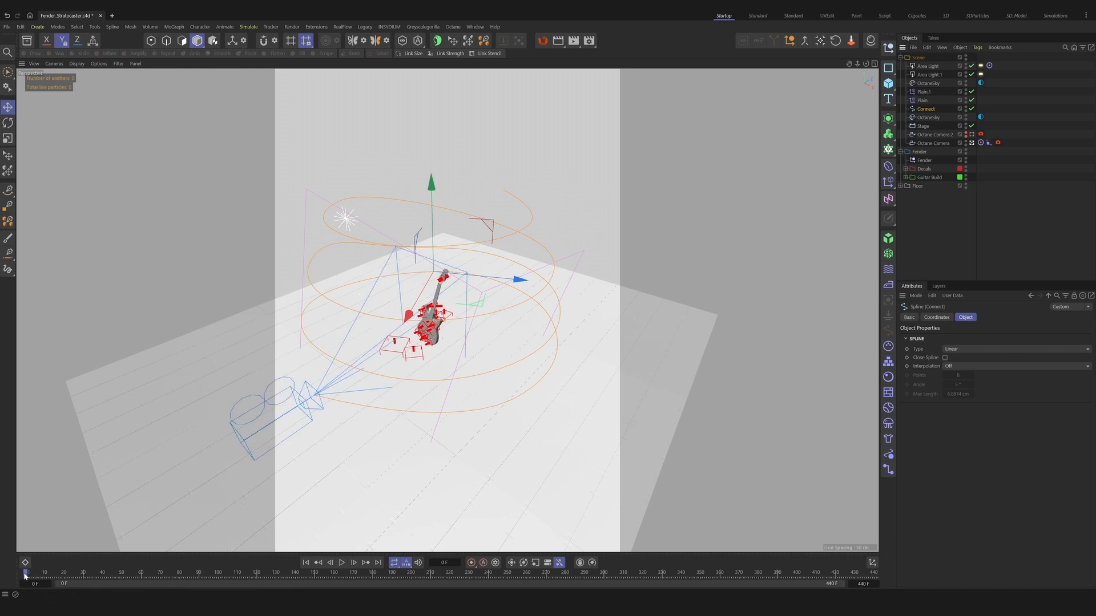
drag(26, 573, 354, 533)
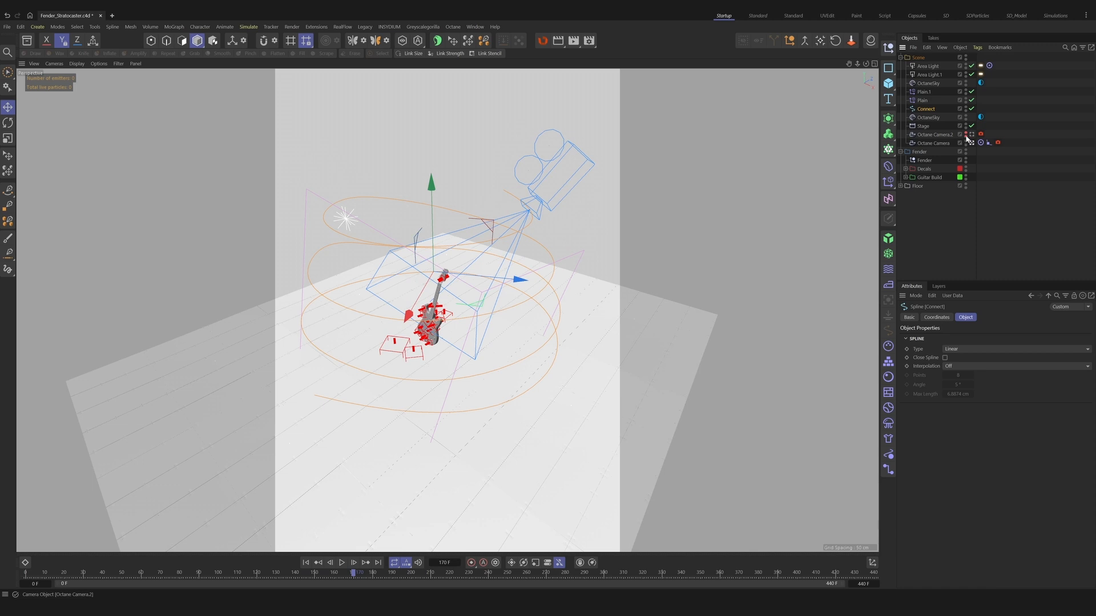
Scrub through the rest of the orbit animation and preview the guitar through the Octane Camera
mouse_move(519, 575)
mouse_down()
mouse_move(743, 559)
mouse_move(393, 572)
mouse_move(528, 570)
mouse_up()
drag(730, 579, 172, 535)
middle_click(413, 398)
middle_click(325, 192)
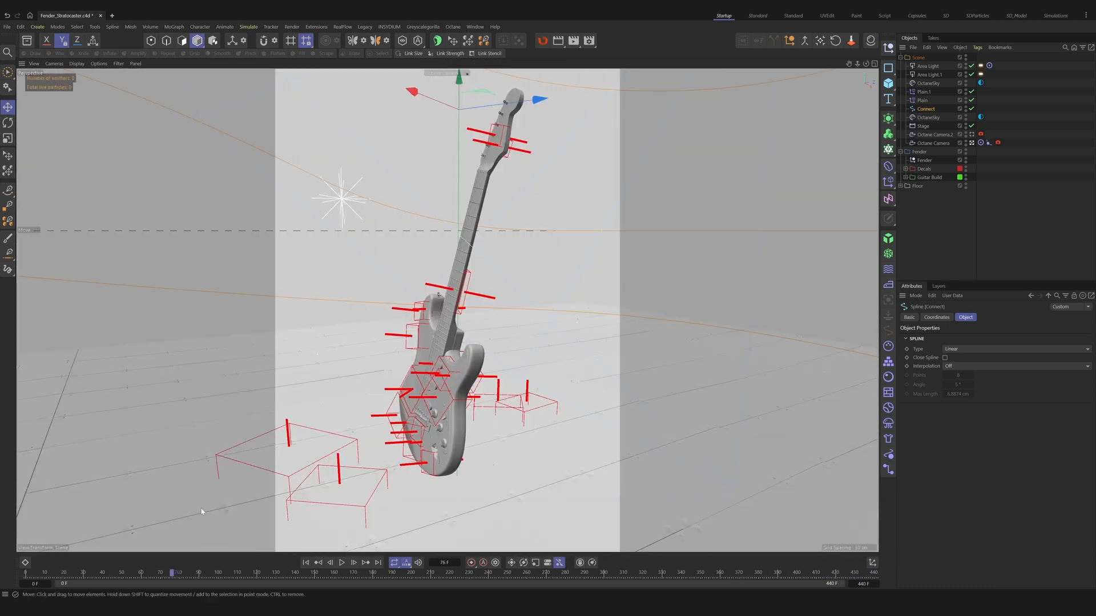
drag(54, 574, 24, 572)
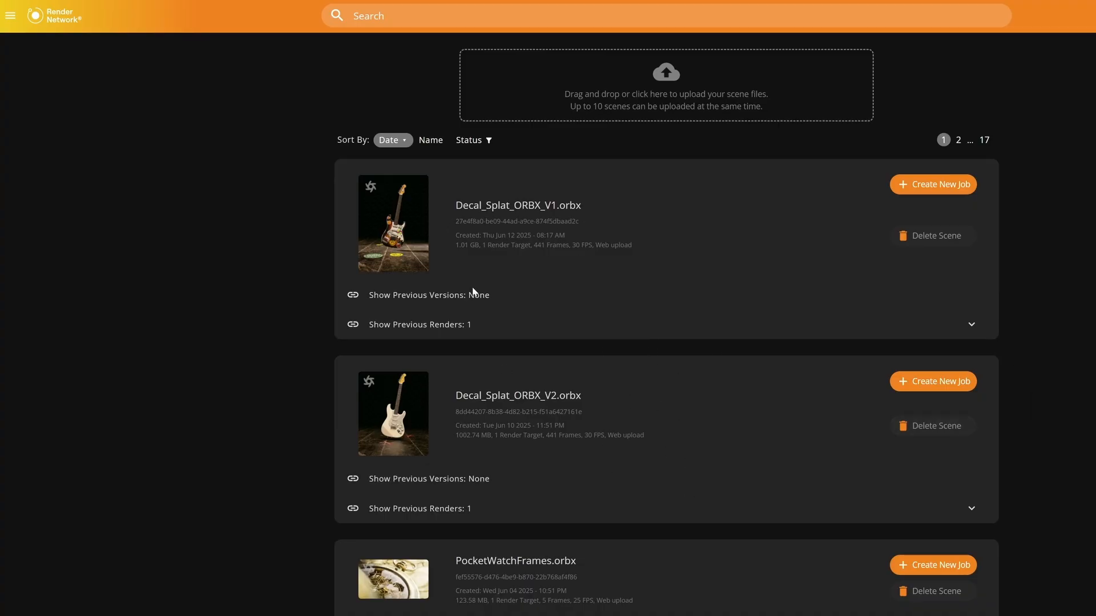
In Render Network, examine the Decal_Splat_ORBX_V1 job's frame progress and preview a frame of the Decal_Splat_ORBX_V2 job
click(542, 321)
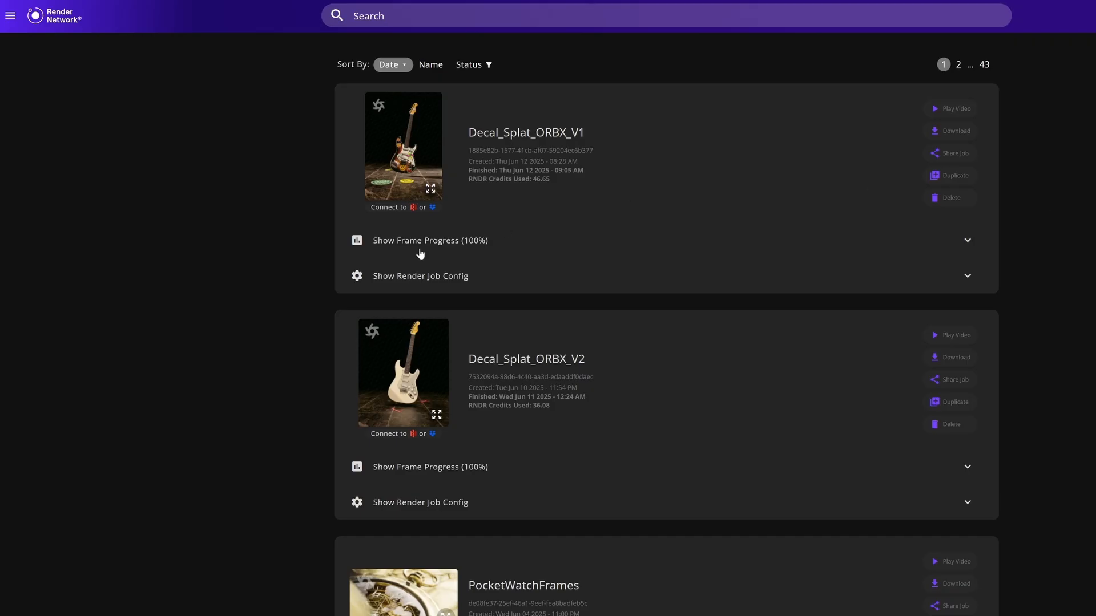
click(420, 254)
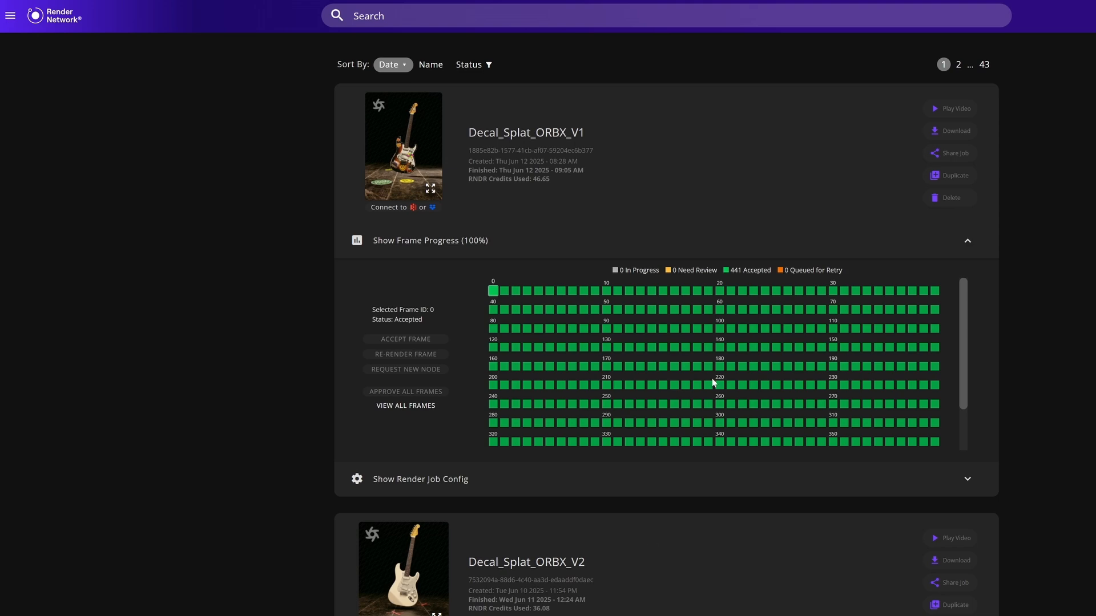
scroll(612, 476, down, 2)
click(448, 507)
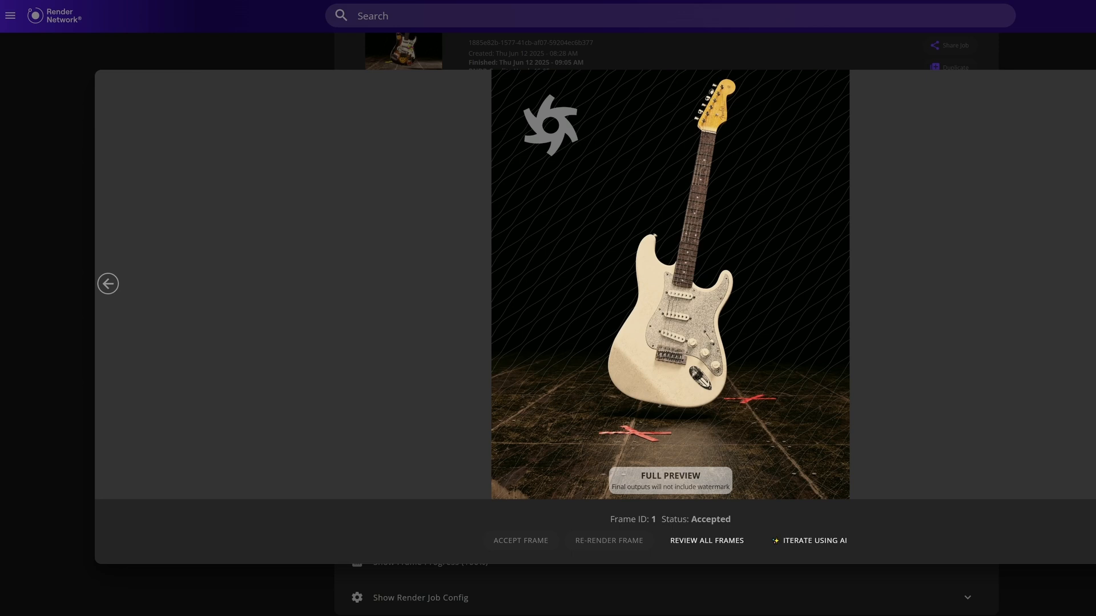
key(Escape)
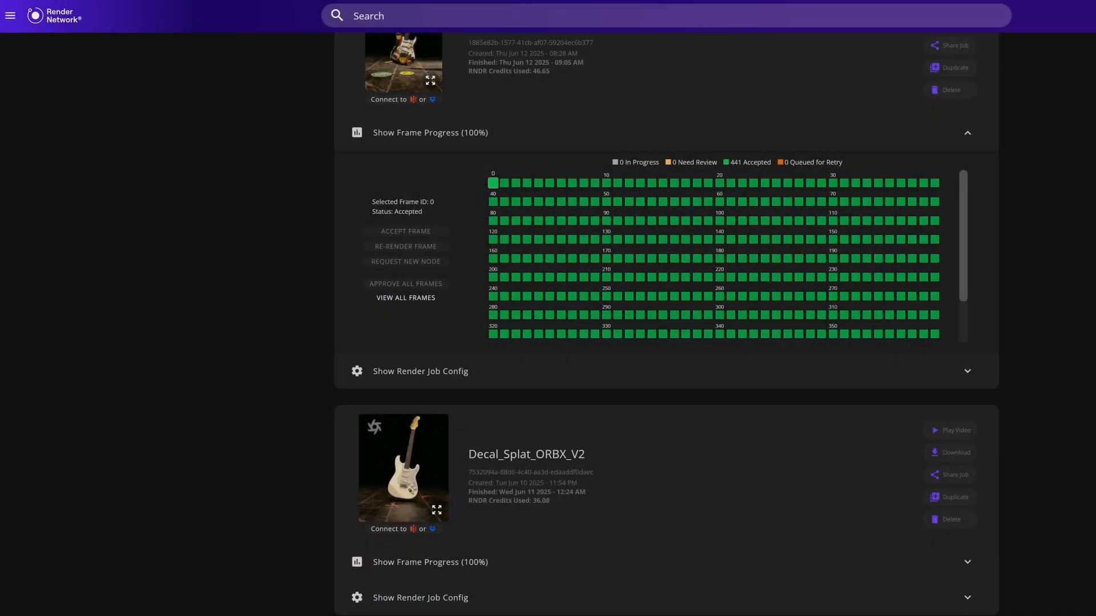
scroll(676, 337, up, 2)
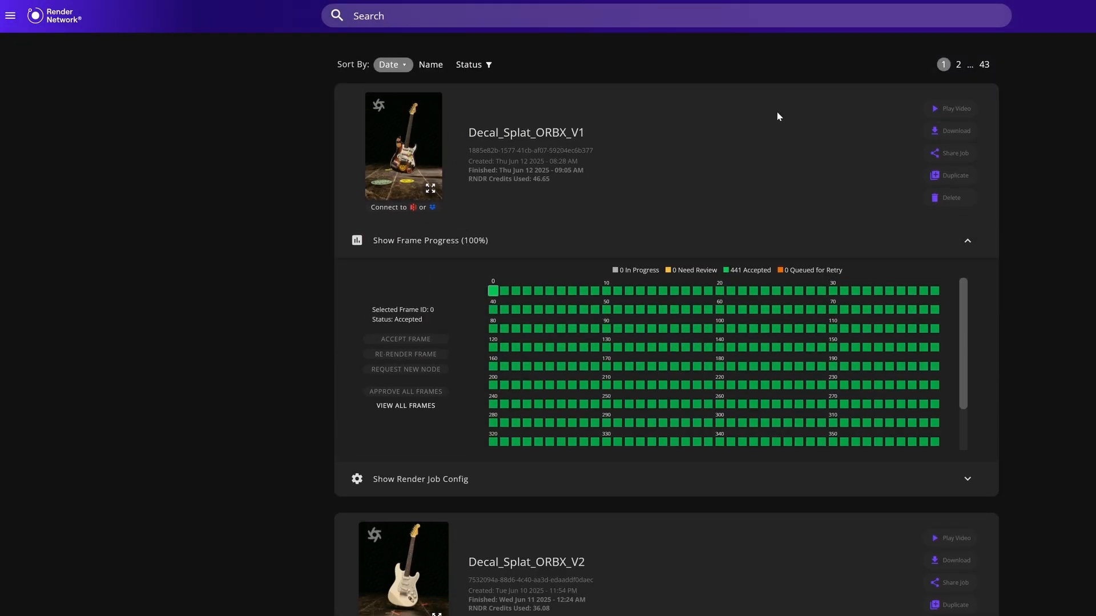
click(401, 243)
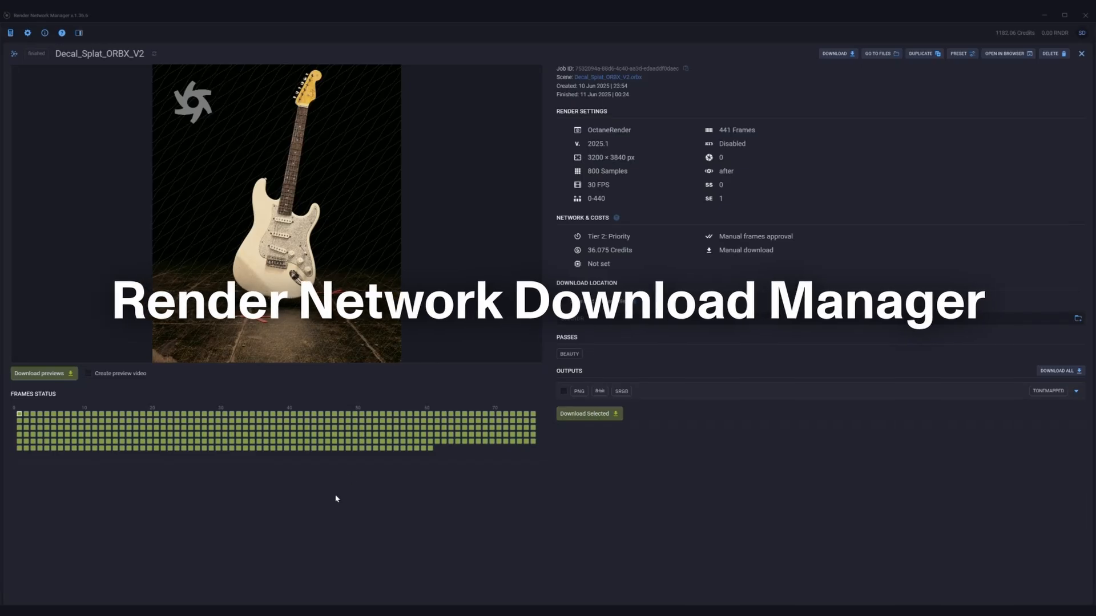
In Render Network Manager, download the PNG output of the Decal_Splat_ORBX_V2 job
click(564, 391)
click(585, 413)
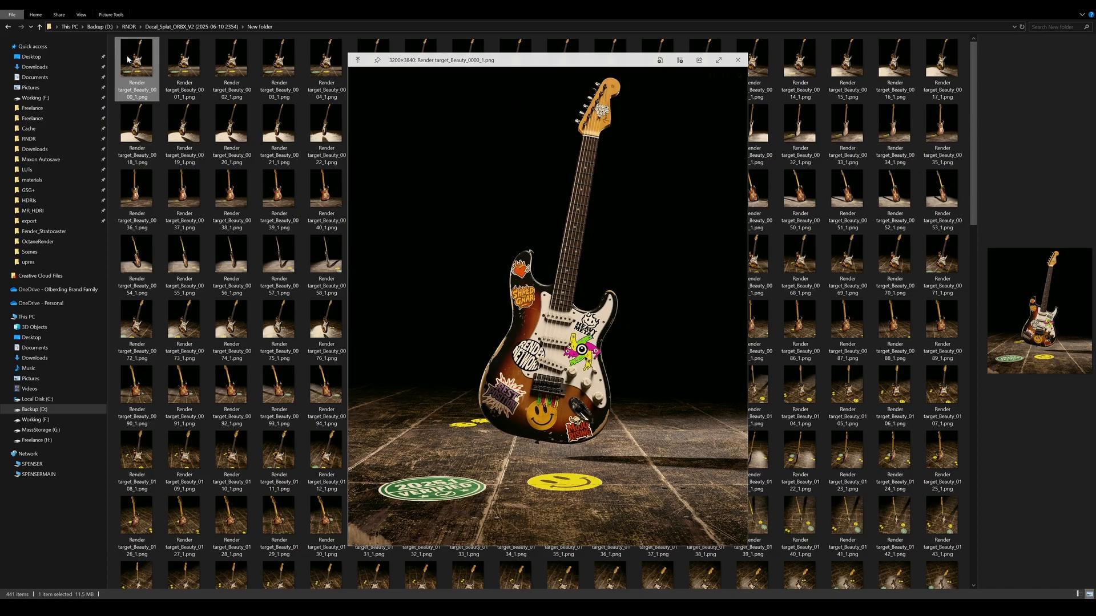
In File Explorer, preview several downloaded guitar frames from different angles and zoom in to inspect the sticker detail
key(Down)
key(Down)
key(Down)
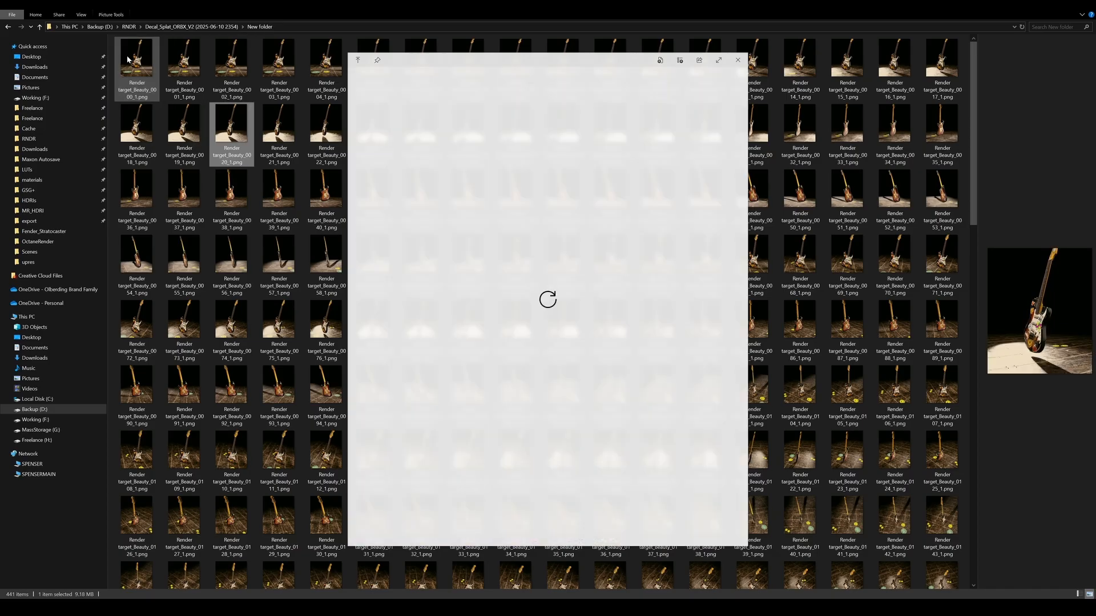
click(804, 319)
click(243, 504)
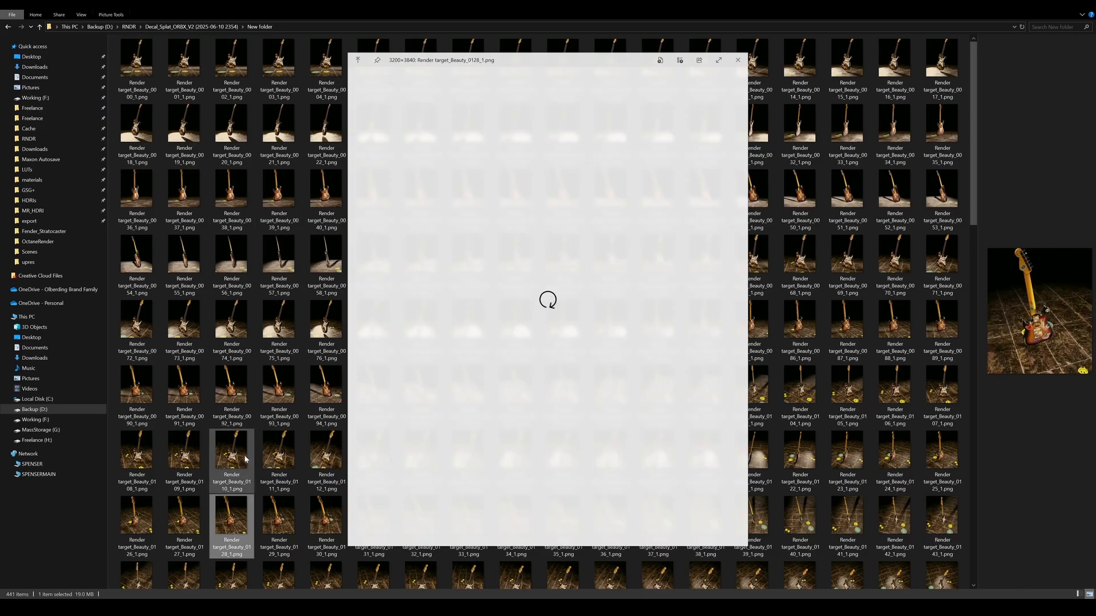
click(848, 305)
scroll(531, 377, up, 8)
scroll(497, 365, up, 6)
scroll(559, 320, down, 3)
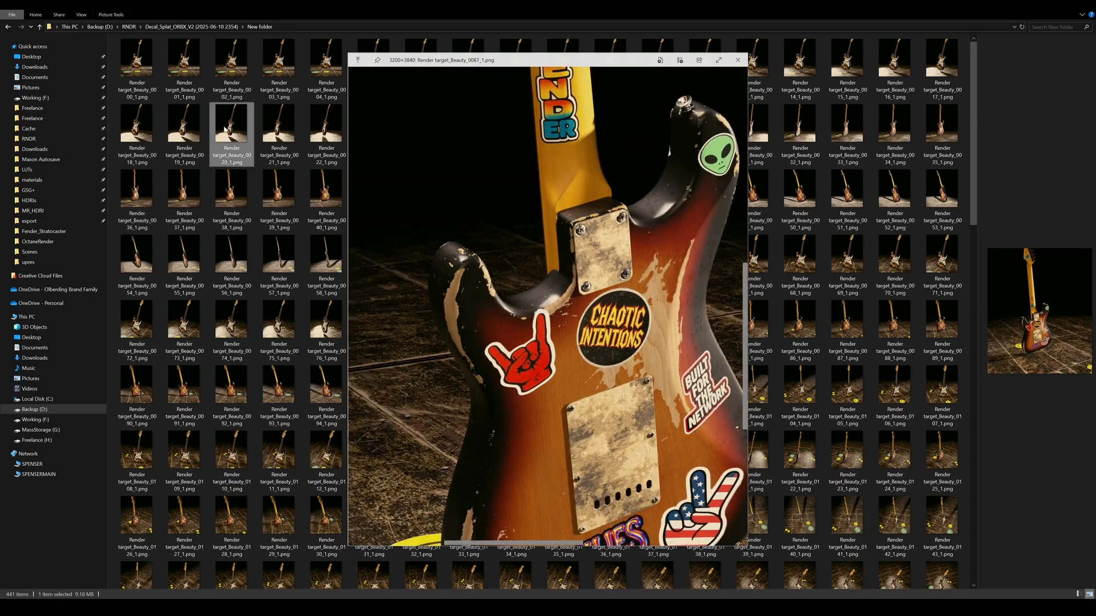
click(230, 194)
scroll(517, 337, up, 8)
click(220, 70)
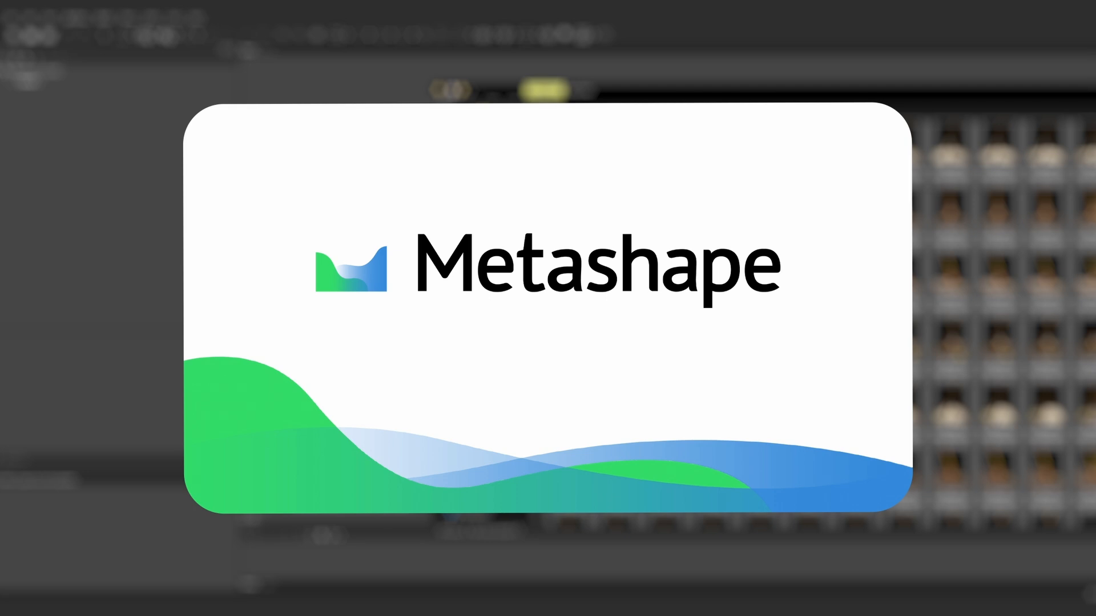
In Metashape, add the rendered guitar frames to Chunk 1 and enlarge the console and photos area
drag(616, 286, 30, 83)
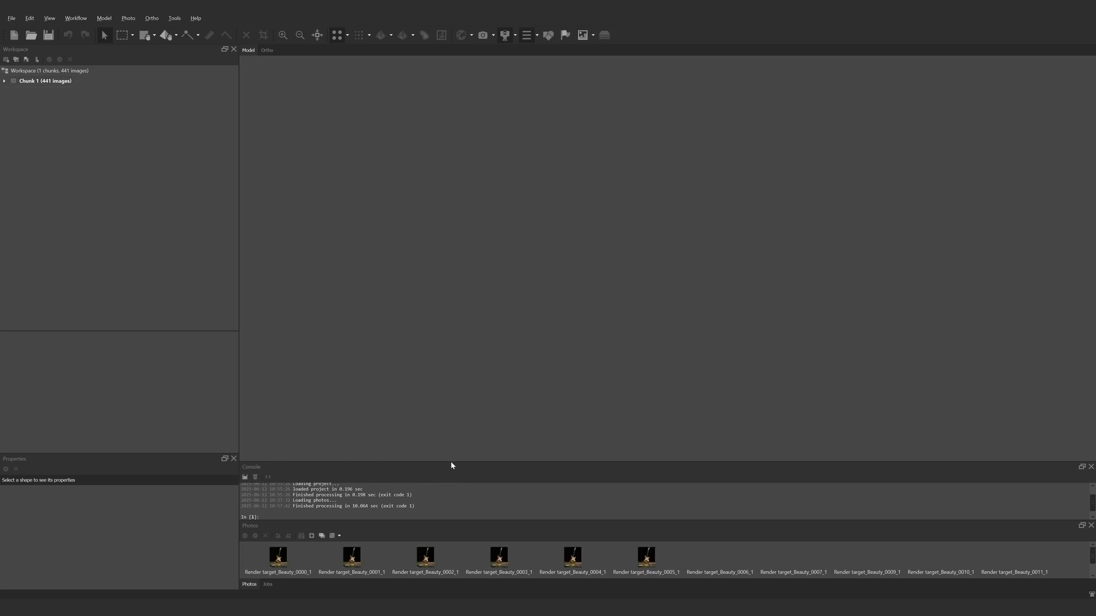
drag(449, 461, 439, 336)
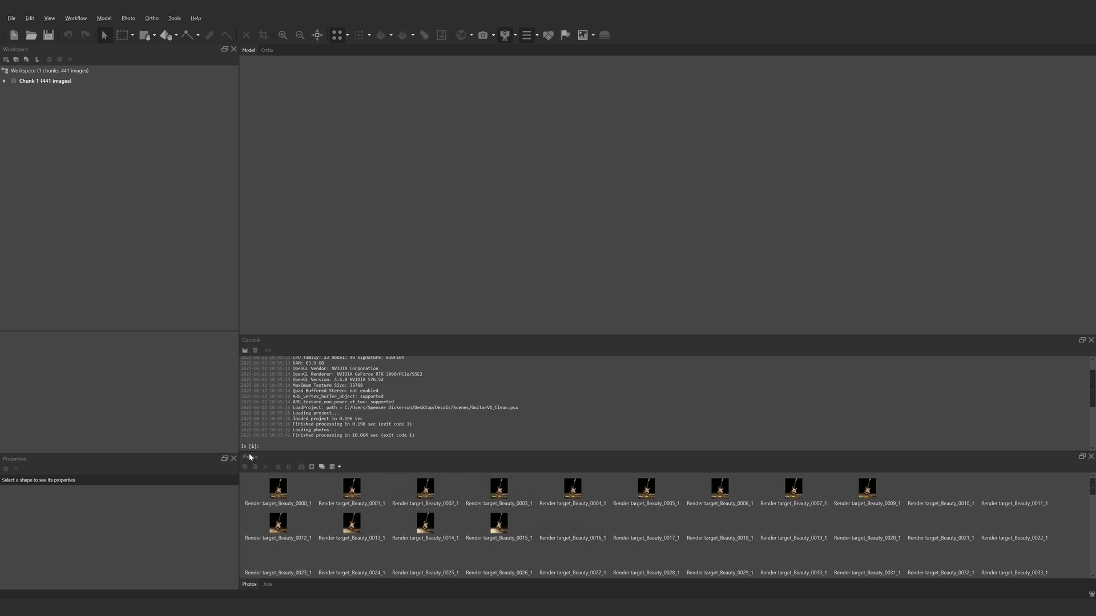
Check the list of images imported into Chunk 1
click(5, 82)
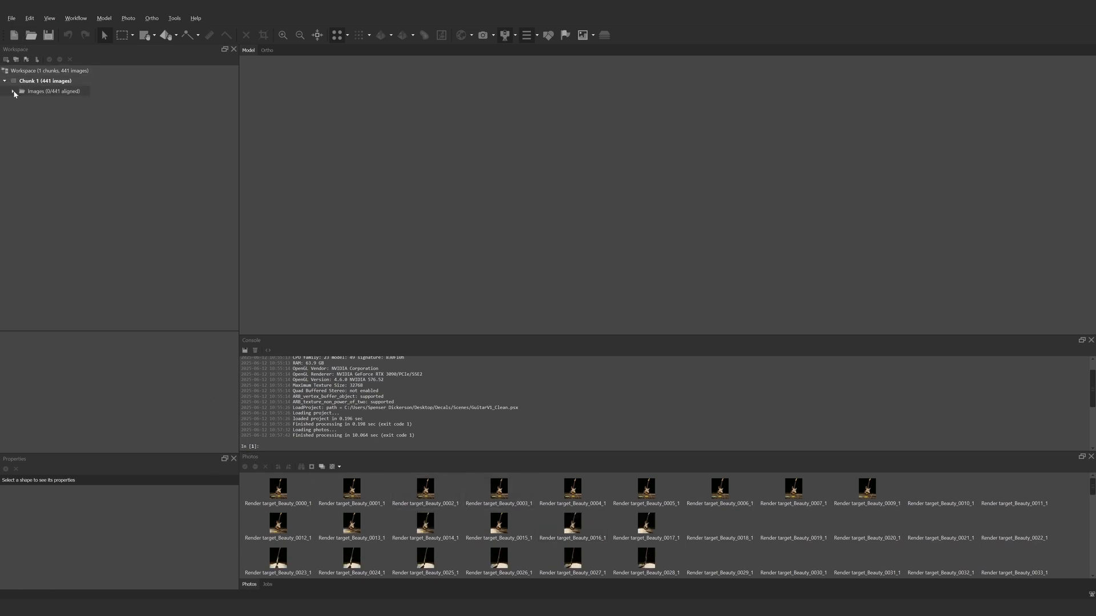
click(13, 92)
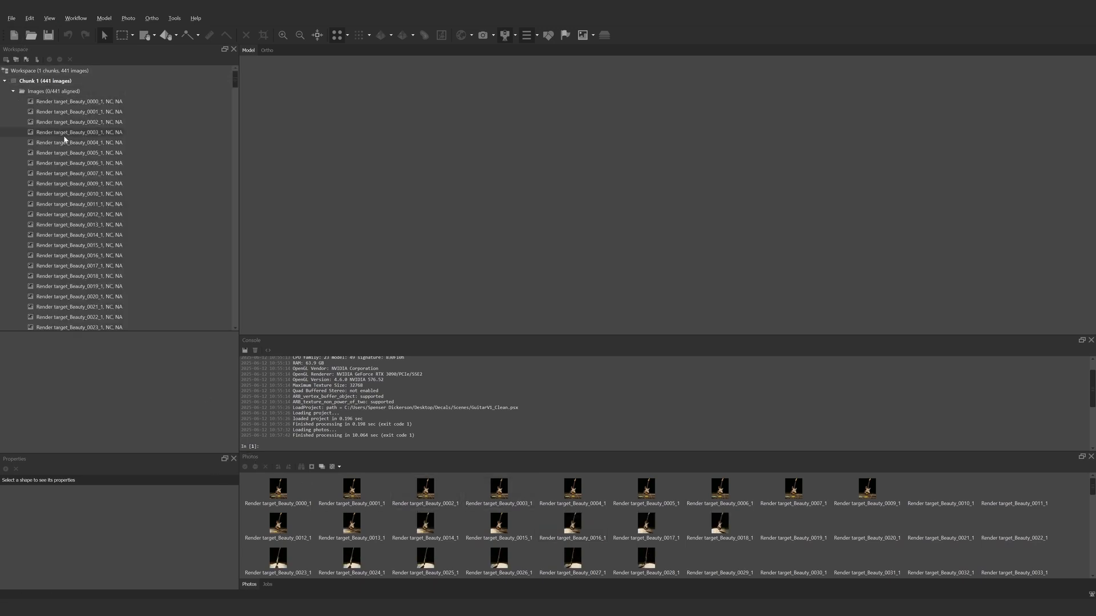
click(13, 91)
click(14, 91)
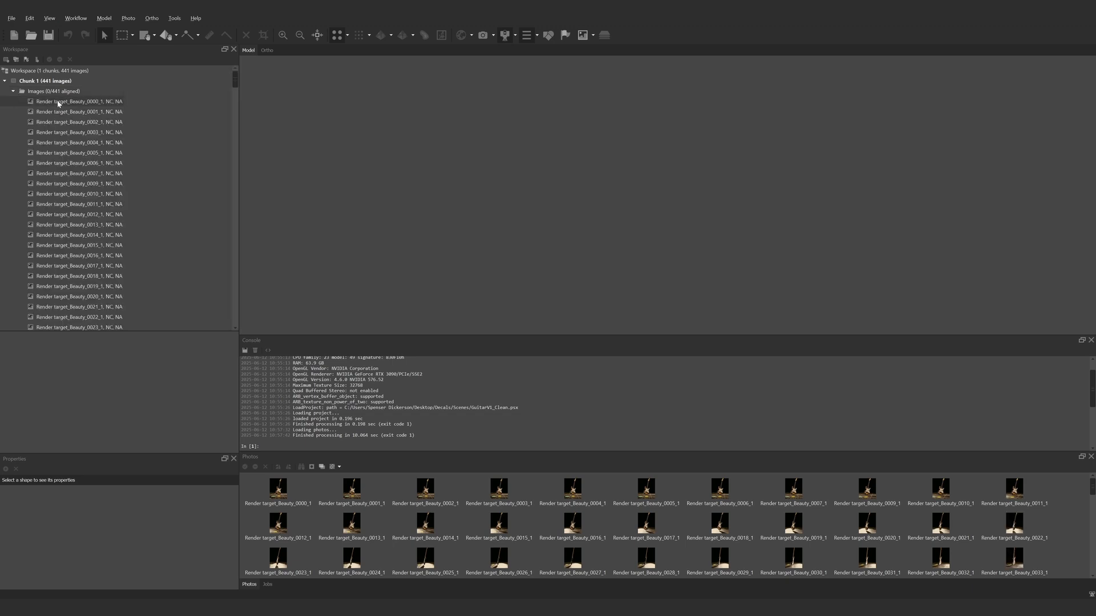
click(5, 80)
Set up Align Photos with High accuracy, generic preselection, and reference preselection enabled in Sequential mode
click(76, 18)
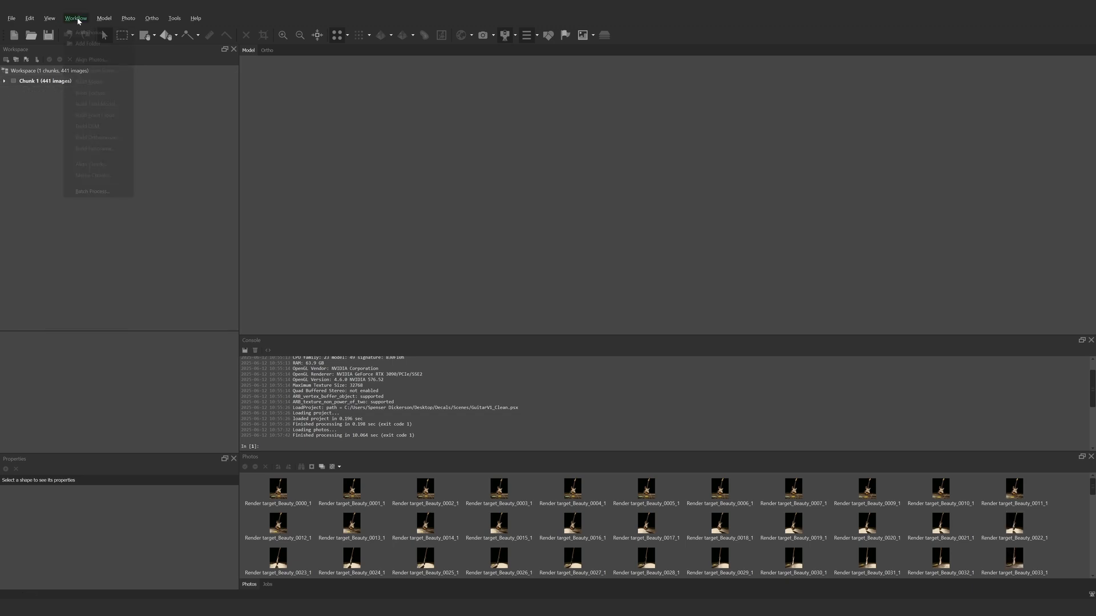
click(91, 60)
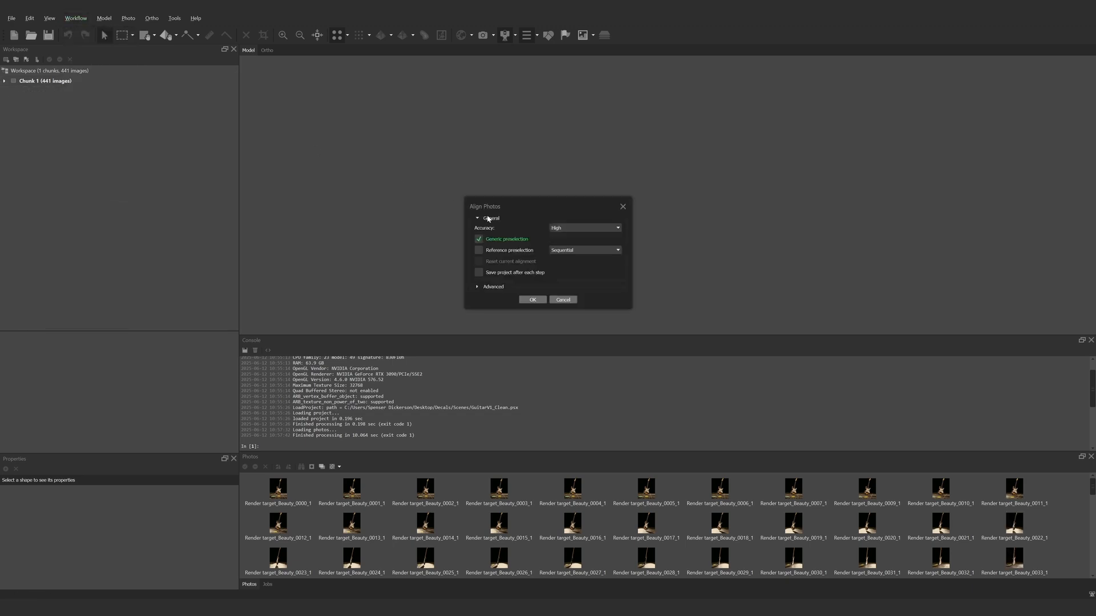
click(569, 228)
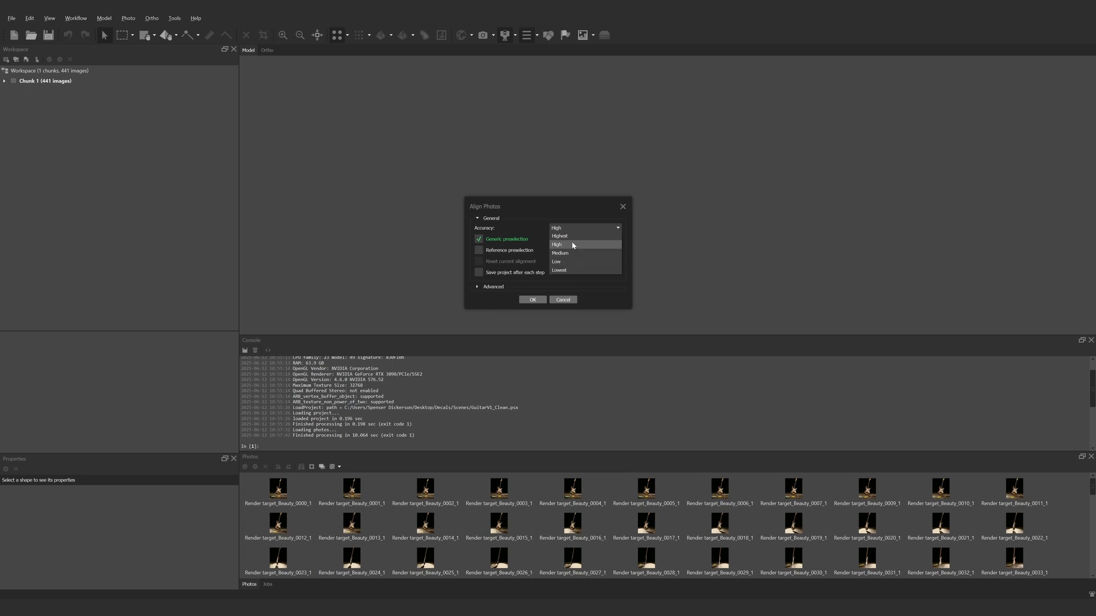
click(573, 244)
click(567, 250)
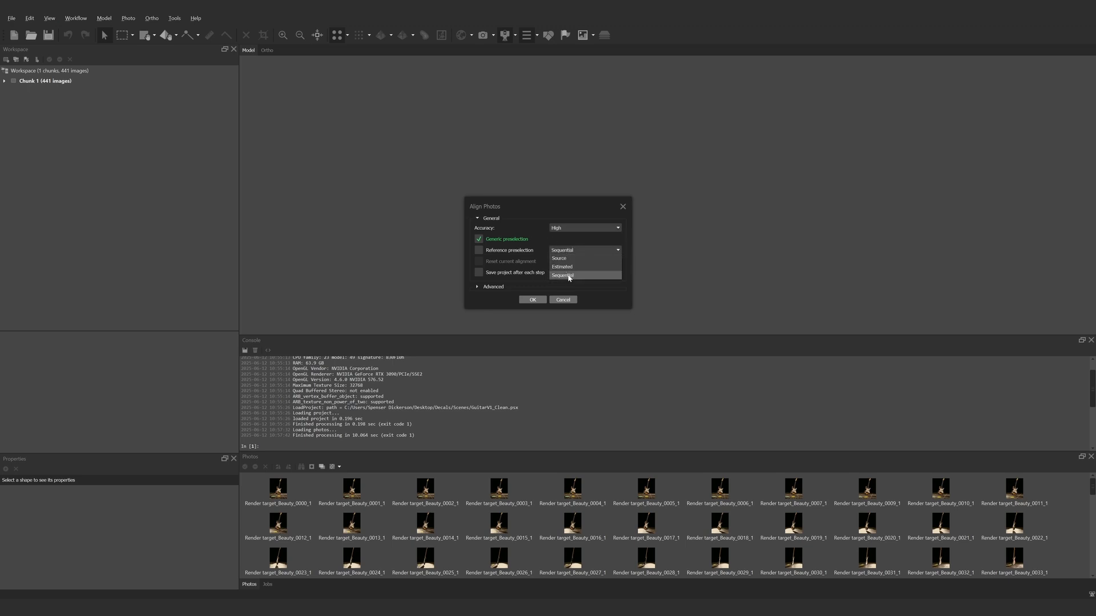
click(568, 276)
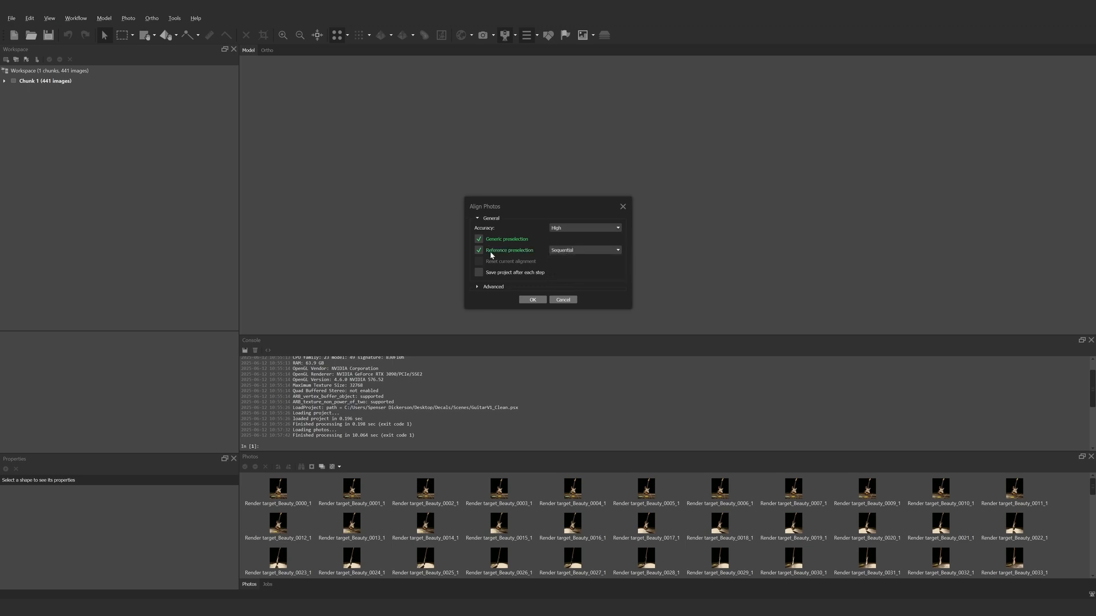
Set the alignment's key point limit to 50,000 in the advanced settings and run the photo alignment
click(497, 287)
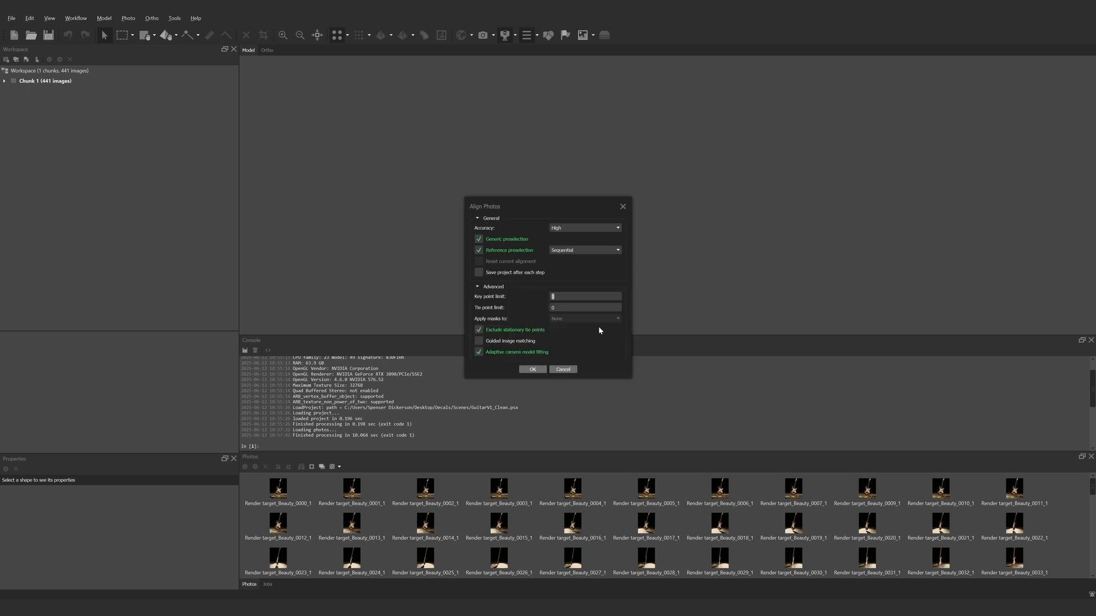
text(50,000)
key(Tab)
click(560, 275)
click(533, 370)
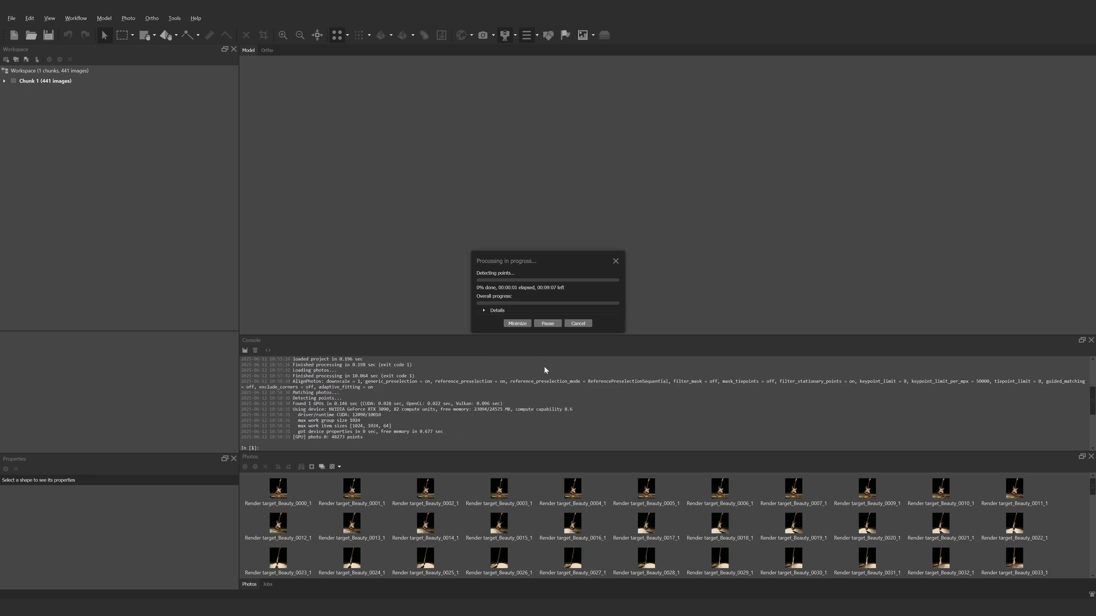
Check the alignment's processing details and examine the points detected on several of the first guitar frames, from Beauty_0000 to Beauty_0005
click(488, 310)
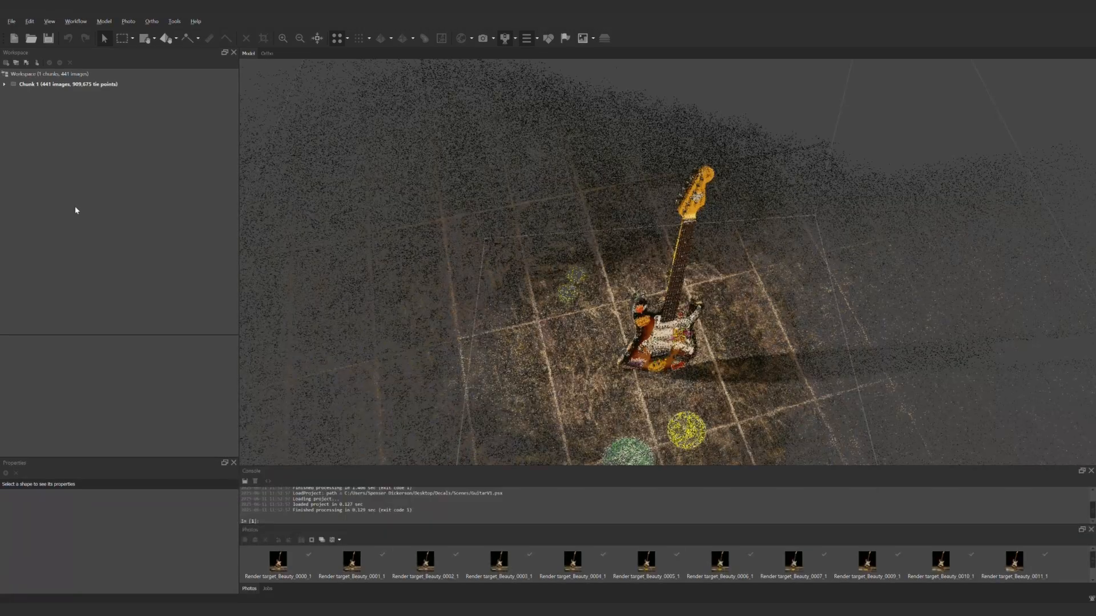
drag(339, 323, 652, 312)
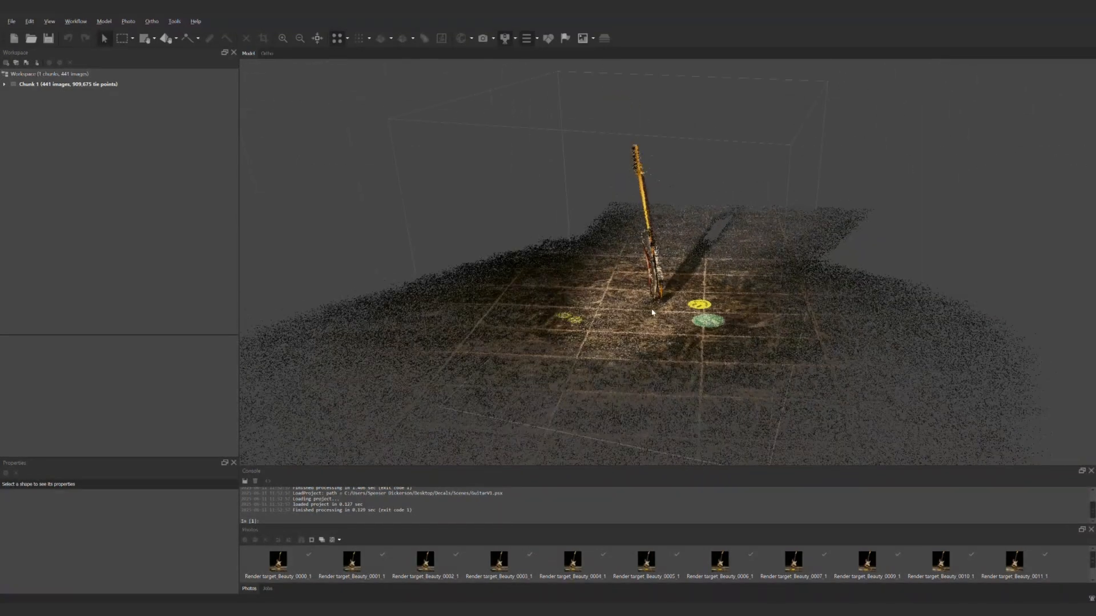
double_click(278, 560)
double_click(352, 560)
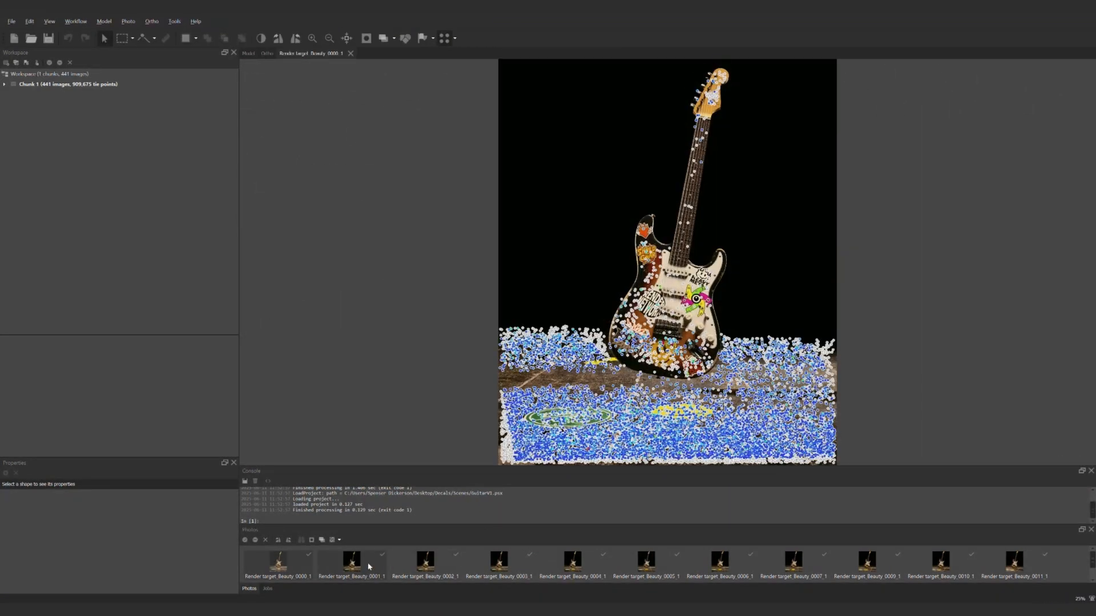
double_click(425, 560)
double_click(499, 560)
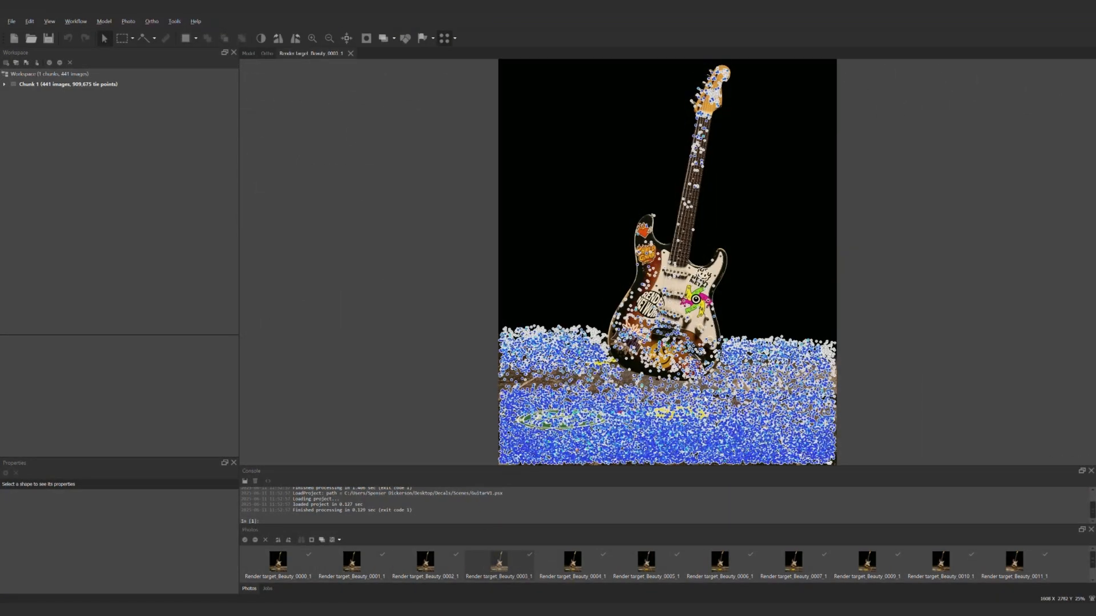
double_click(647, 564)
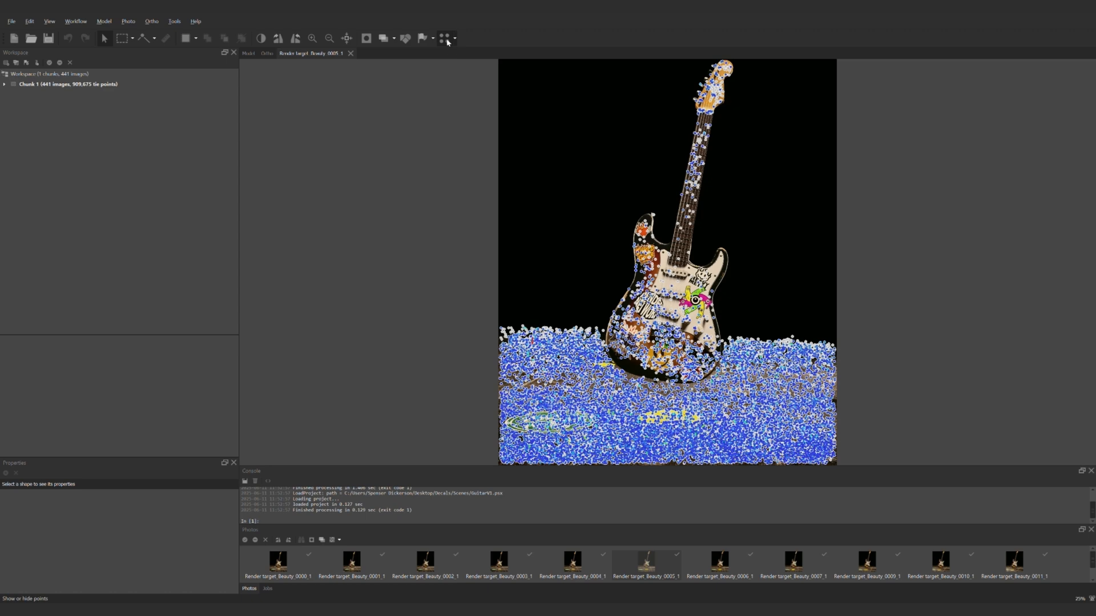
Return to the 3D model view, display the tie points, and examine the guitar and floor from several angles
click(248, 53)
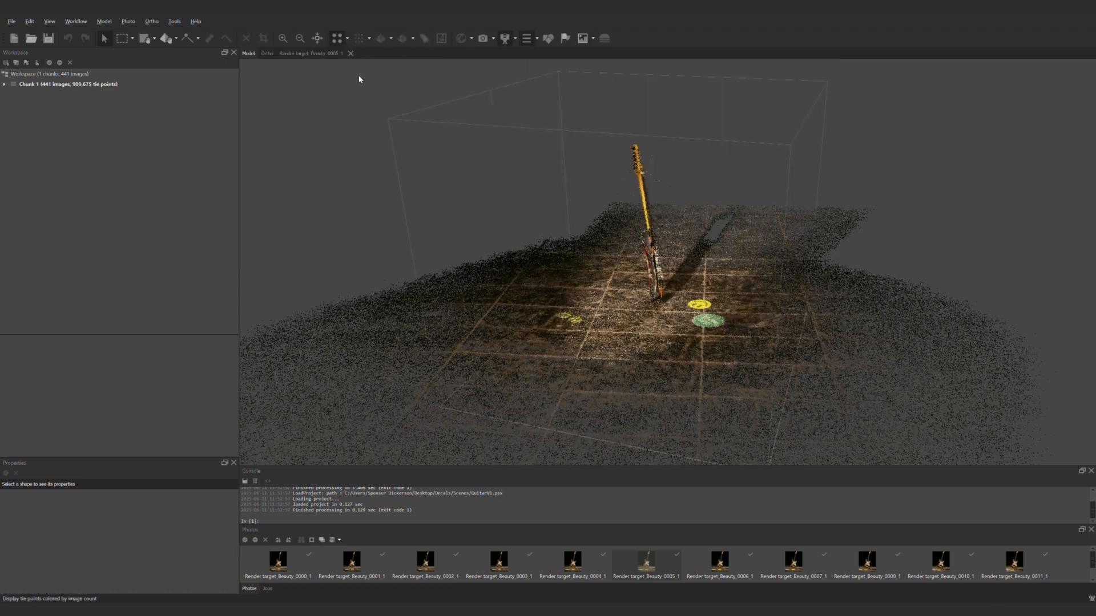
drag(648, 319, 538, 201)
click(347, 40)
click(366, 51)
drag(663, 213, 674, 274)
scroll(673, 274, up, 3)
drag(663, 336, 701, 317)
scroll(685, 228, down, 4)
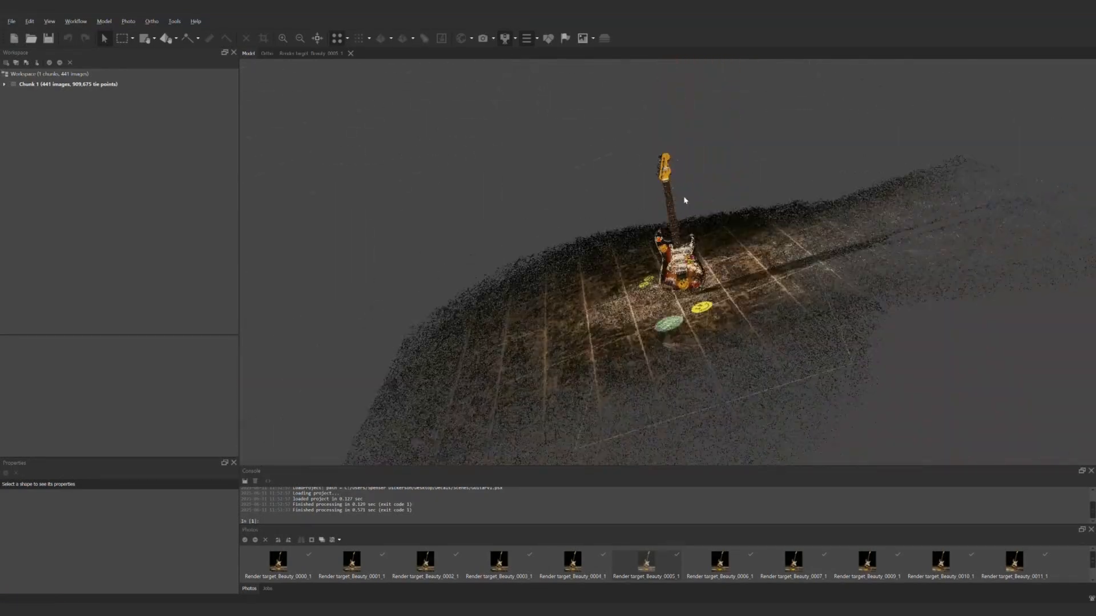
drag(683, 200, 709, 186)
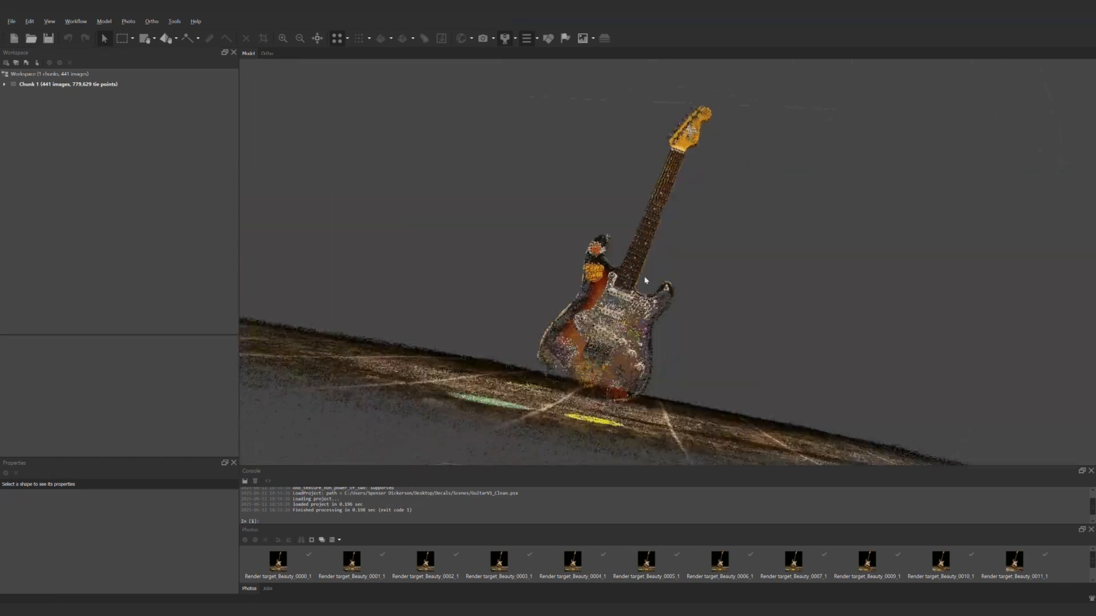
Examine the cleaned tie point cloud of the guitar and floor up close and from a distance
drag(646, 280, 654, 407)
scroll(650, 459, down, 5)
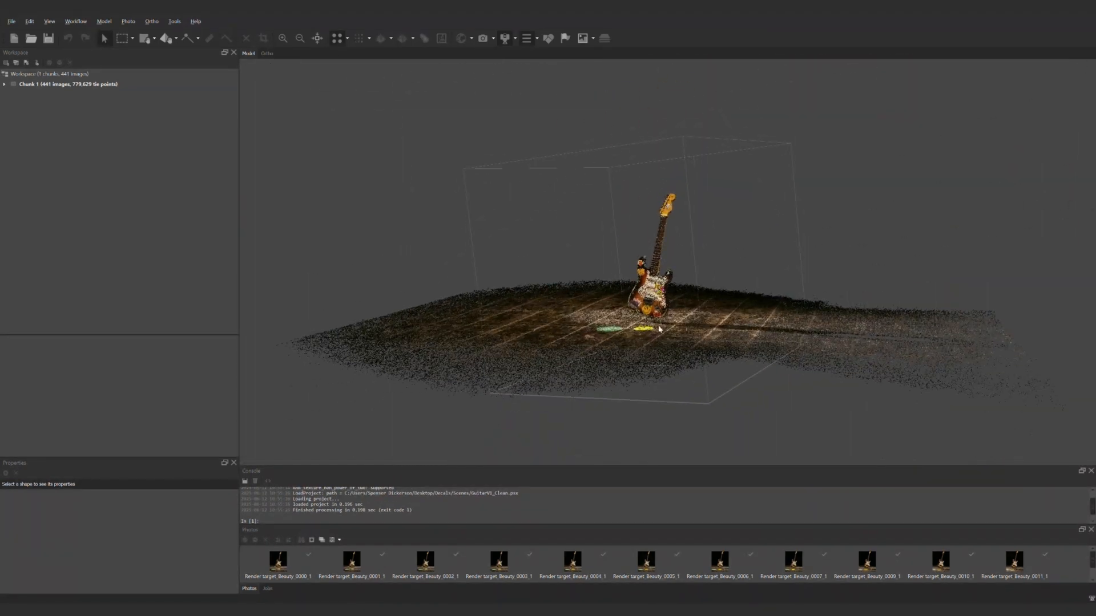
click(342, 41)
click(342, 40)
drag(605, 240, 589, 166)
Show the aligned cameras, examine their paths around the guitar, and hide them again
click(483, 38)
drag(620, 257, 672, 363)
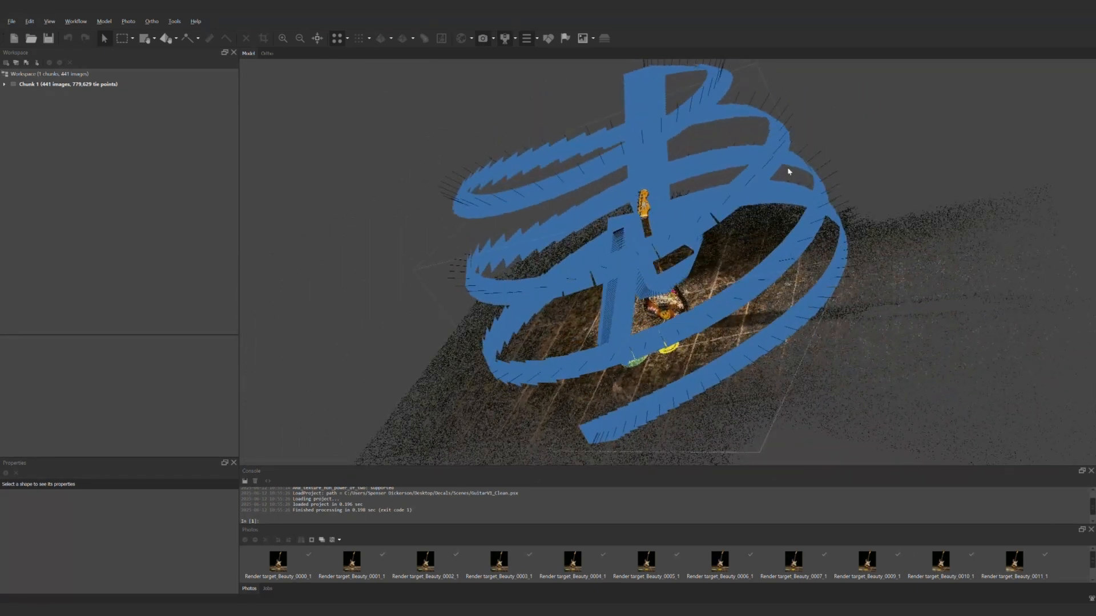
drag(734, 260, 614, 181)
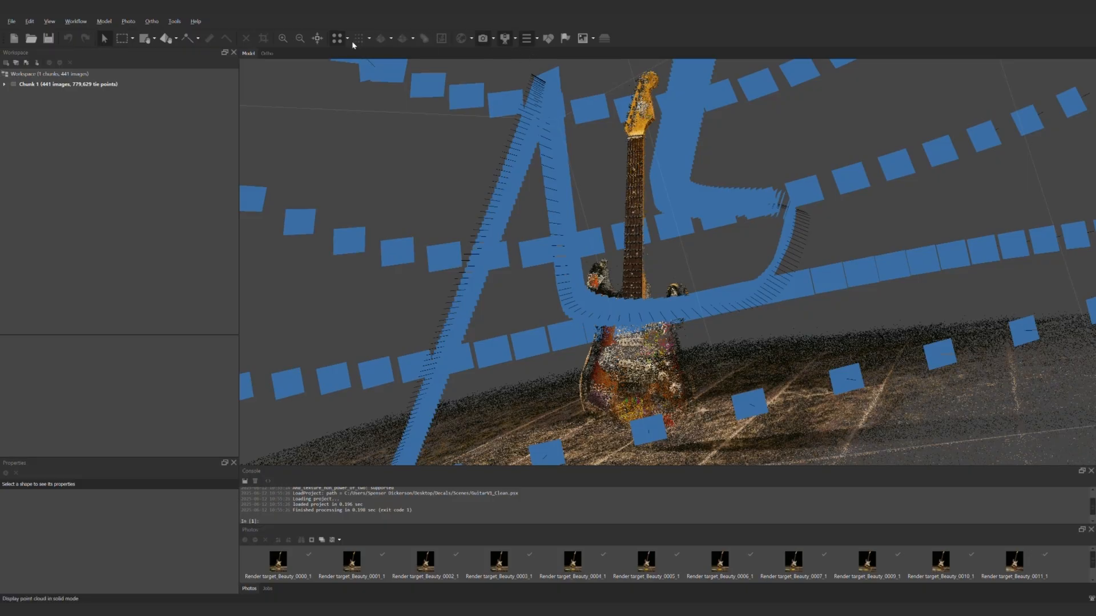
click(484, 38)
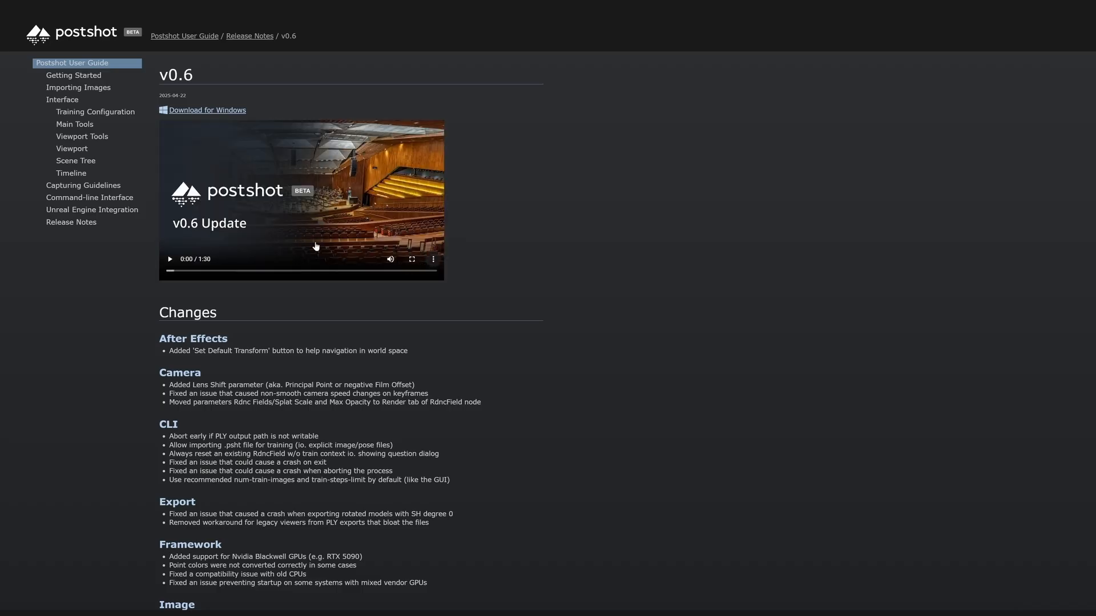
Review the Postshot v0.6 release notes in the user guide and open the Getting Started page
scroll(315, 246, down, 12)
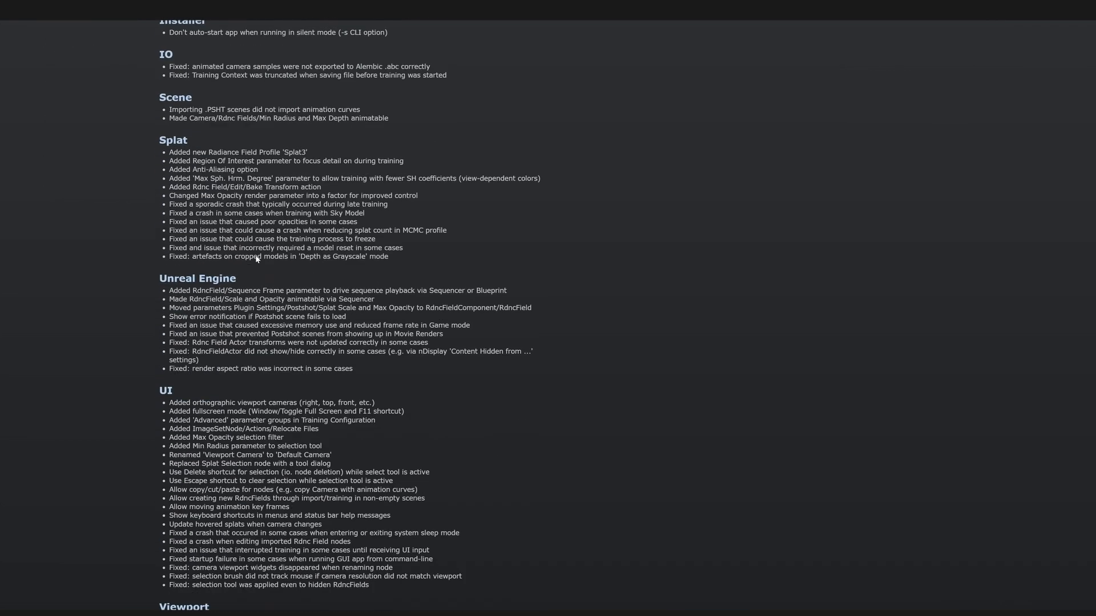
scroll(257, 258, up, 12)
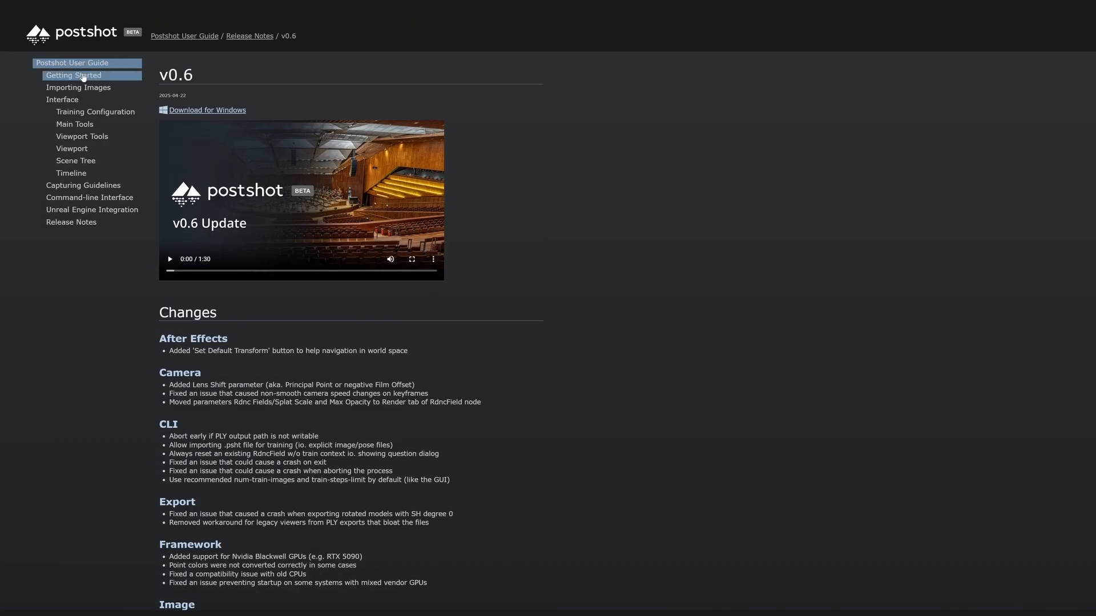
click(84, 77)
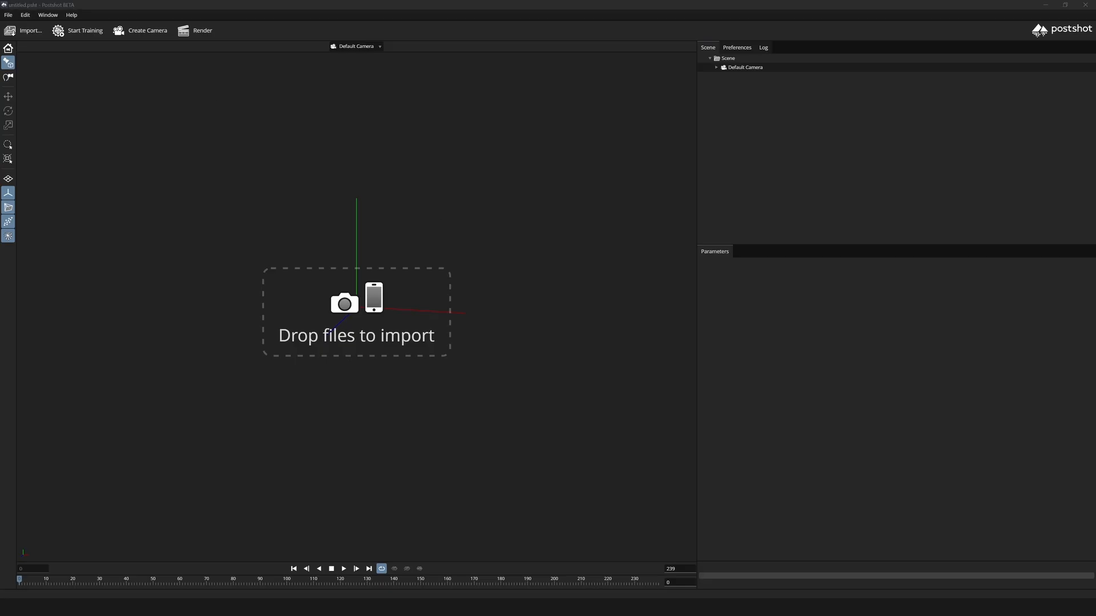
Bring the COLMAP DATA V1 CLEAN folder in beside the Postshot viewport and check the frames in its images folder
drag(771, 615, 609, 211)
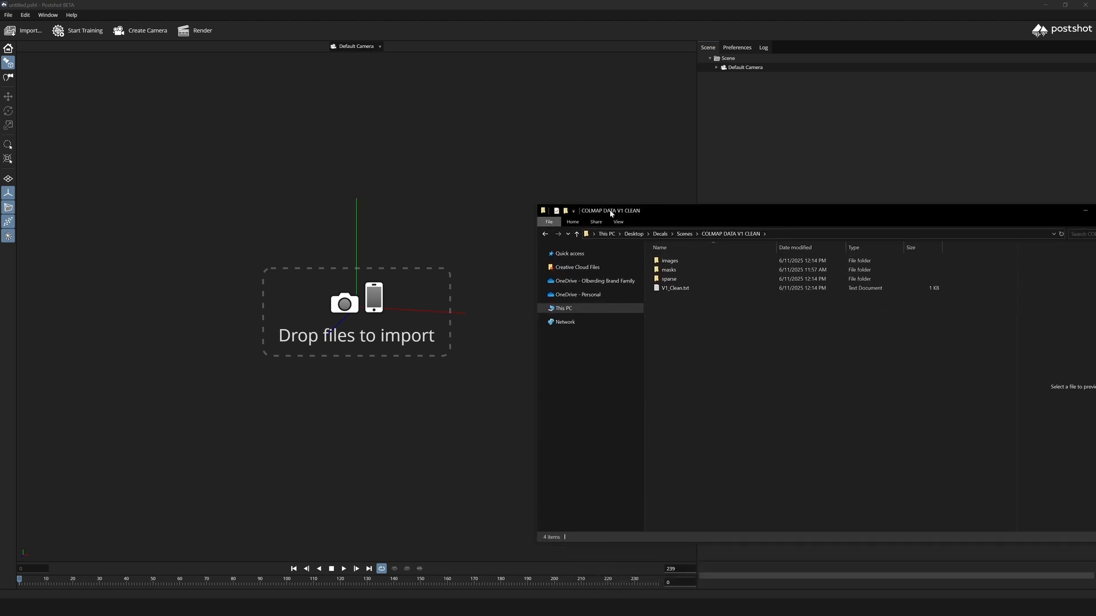
drag(762, 334, 656, 257)
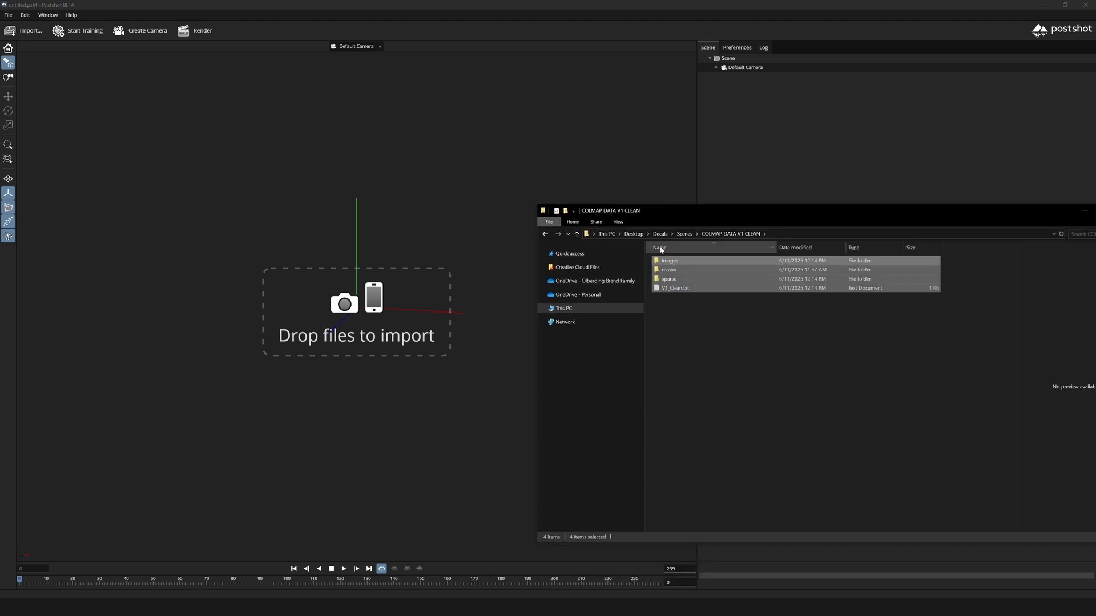
click(675, 264)
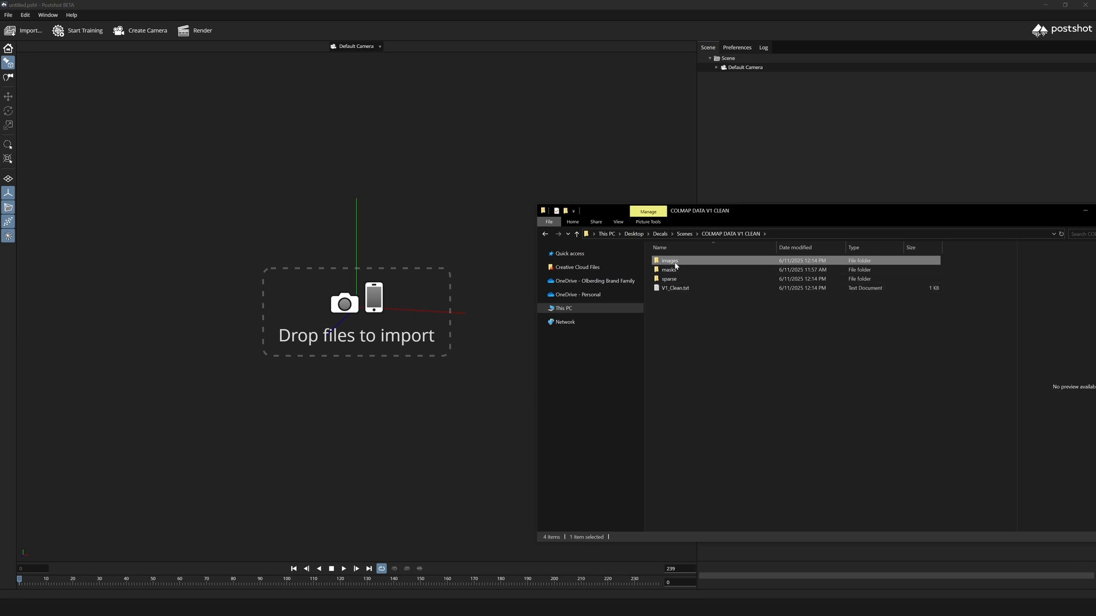
double_click(675, 264)
scroll(777, 393, down, 2)
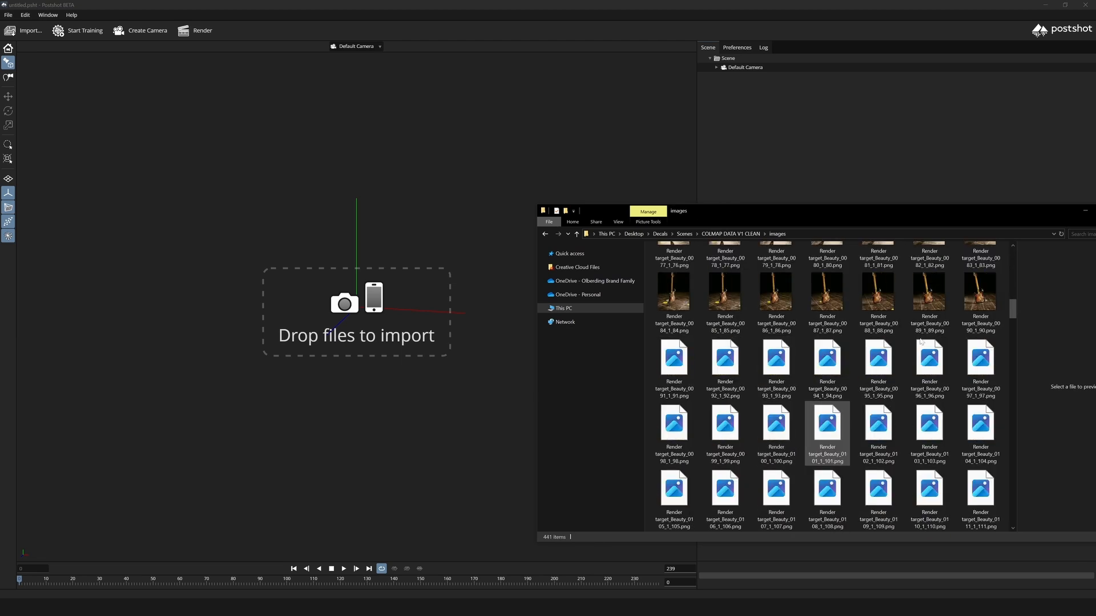
scroll(788, 377, down, 4)
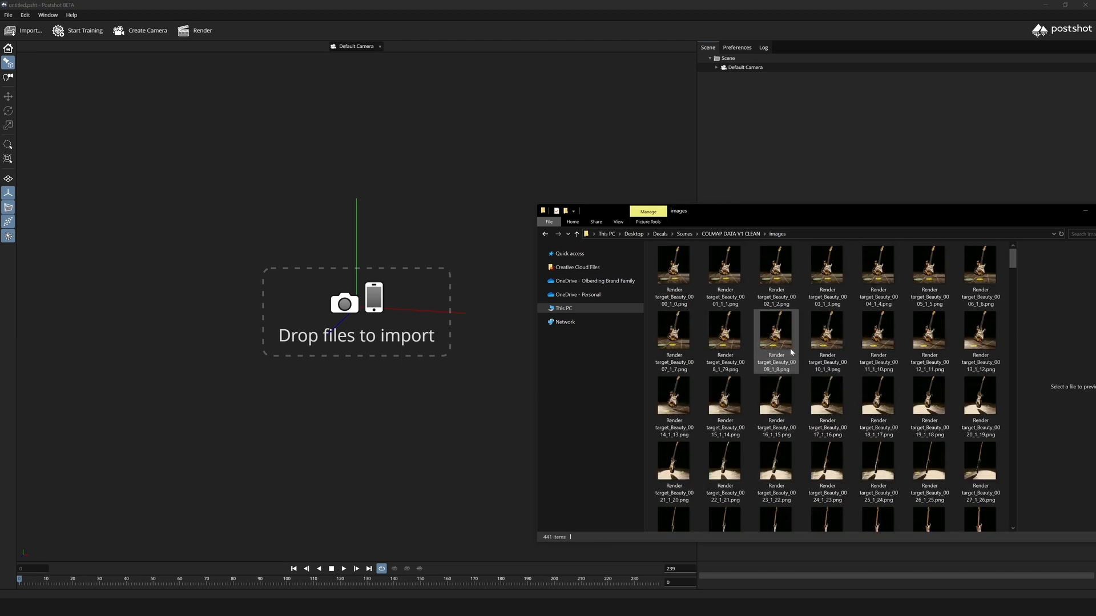
Import the entire contents of the COLMAP DATA V1 CLEAN folder into the empty Postshot scene
click(730, 234)
drag(710, 312, 514, 374)
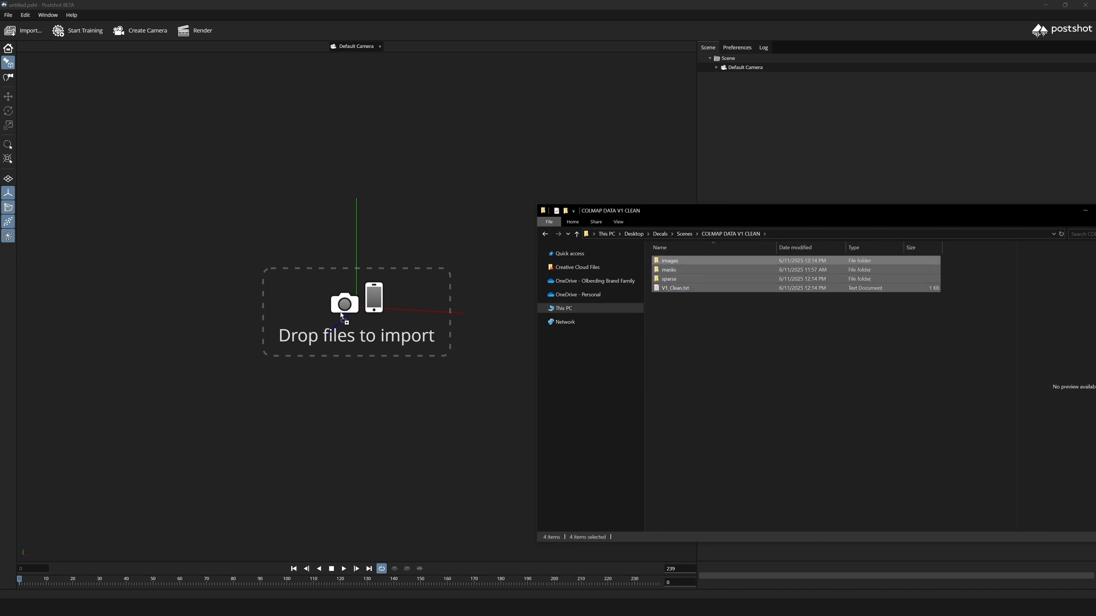
drag(341, 314, 341, 314)
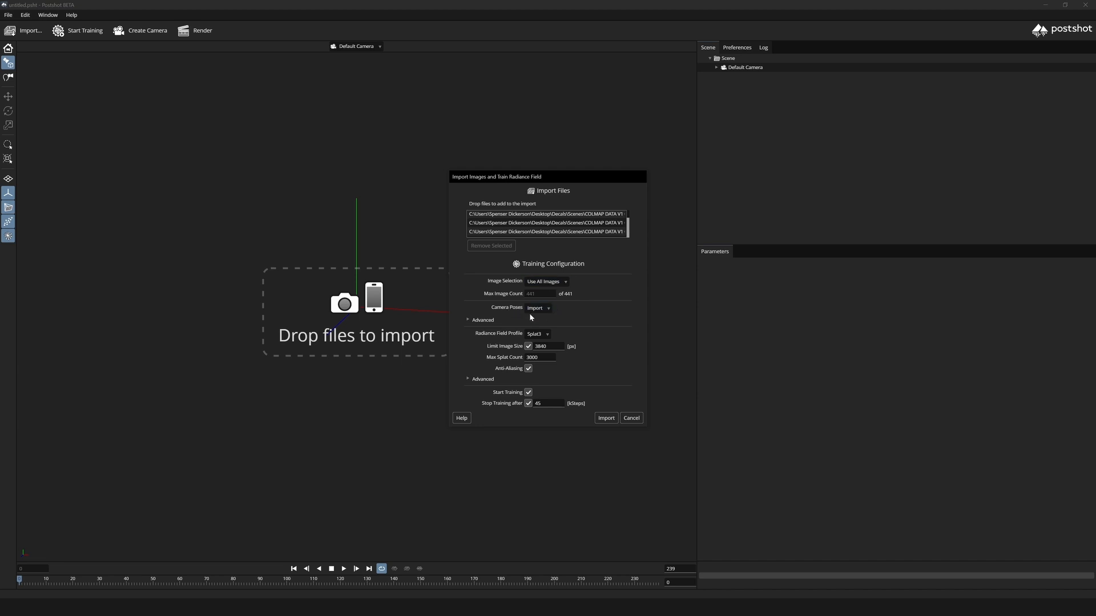
Configure the import with the Splat3 profile, a 3840 px image limit and training stopping after 120 kSteps, and start the training
click(545, 336)
click(552, 348)
click(607, 418)
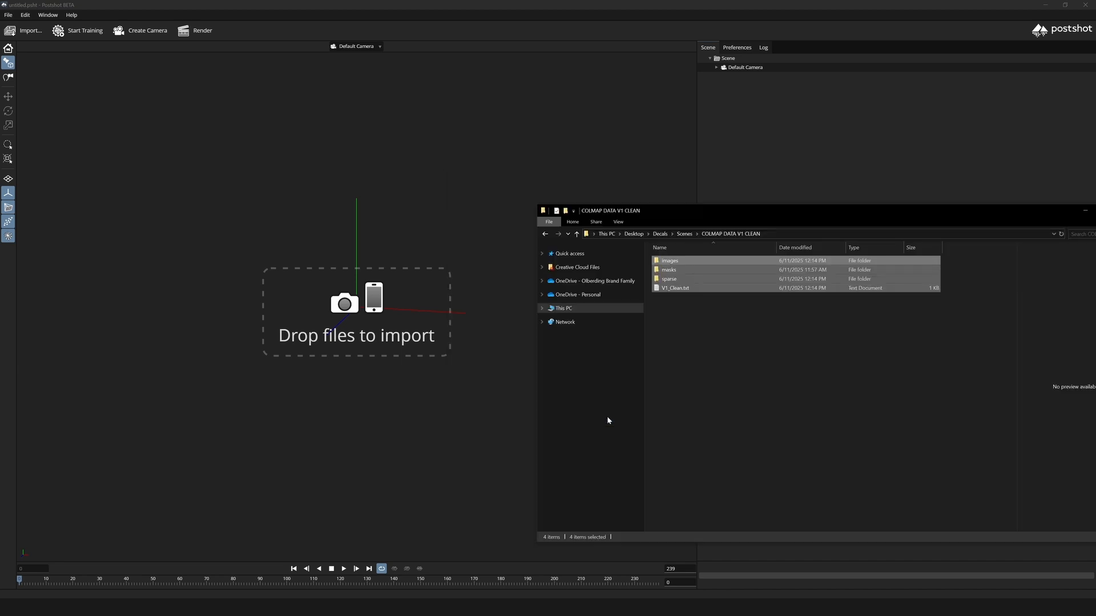
drag(482, 395, 482, 395)
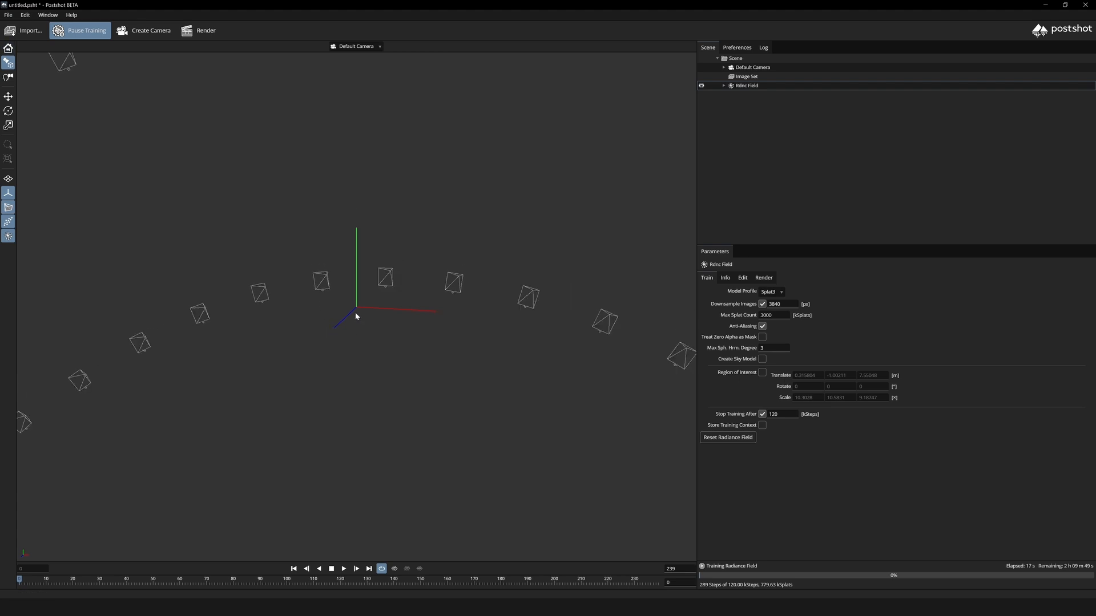
Examine the camera paths, floor and guitar in the radiance field while it trains
scroll(355, 319, down, 10)
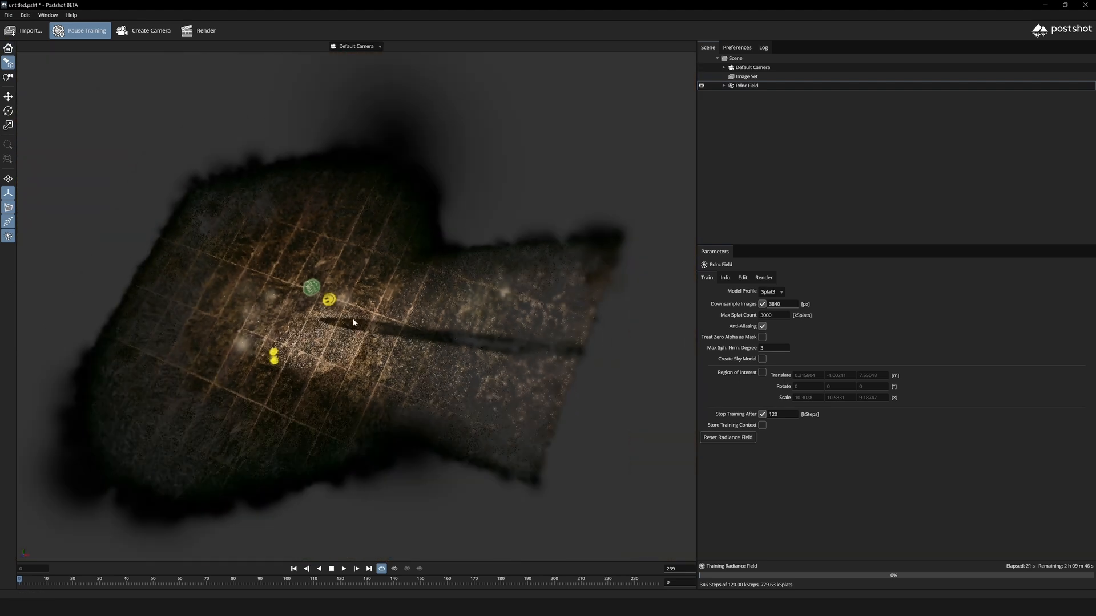
drag(353, 319, 349, 482)
scroll(373, 275, up, 5)
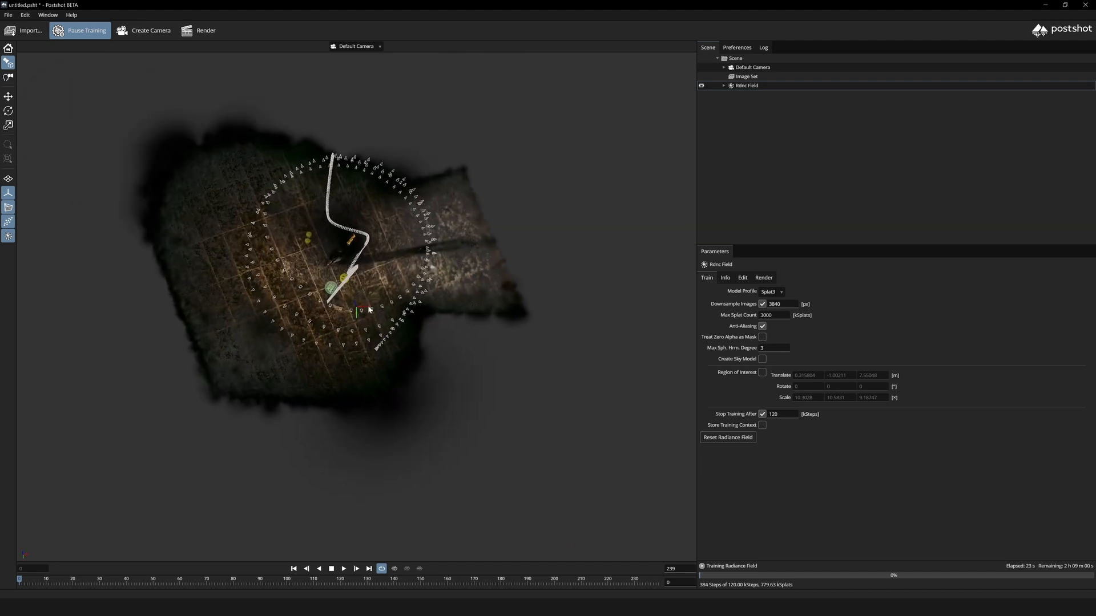
scroll(373, 275, up, 3)
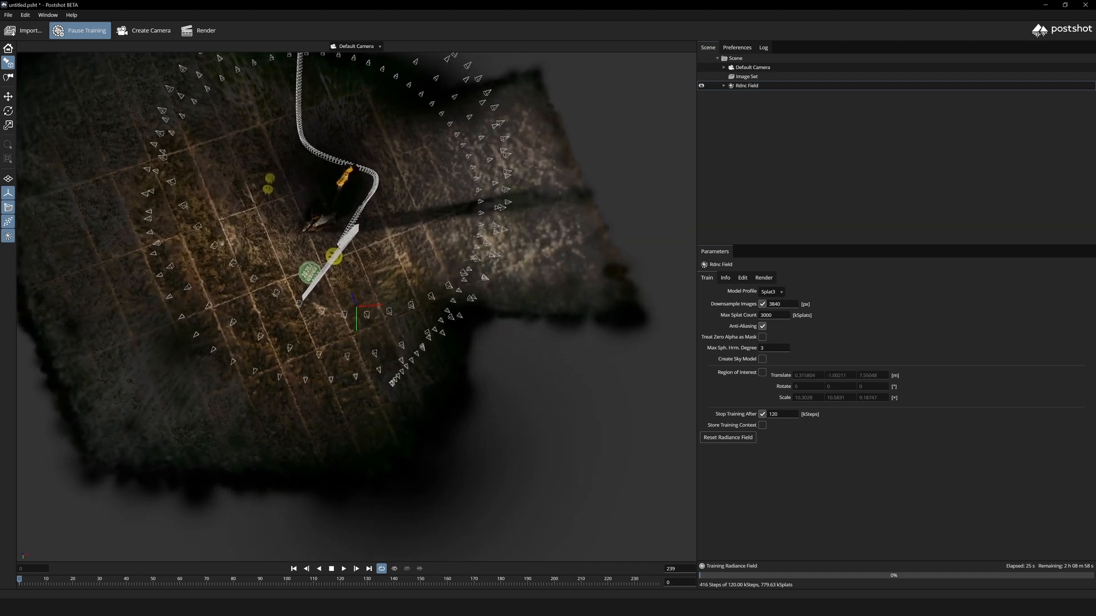
drag(373, 354, 381, 274)
scroll(381, 308, up, 3)
middle_drag(497, 485, 402, 423)
drag(402, 423, 391, 444)
scroll(265, 468, up, 5)
mouse_move(265, 467)
mouse_down()
mouse_move(259, 531)
mouse_move(263, 468)
mouse_up()
scroll(259, 531, up, 5)
middle_drag(29, 100, 86, 225)
Pause the radiance field training and inspect the guitar and its decals up close
click(74, 34)
middle_drag(250, 261, 280, 288)
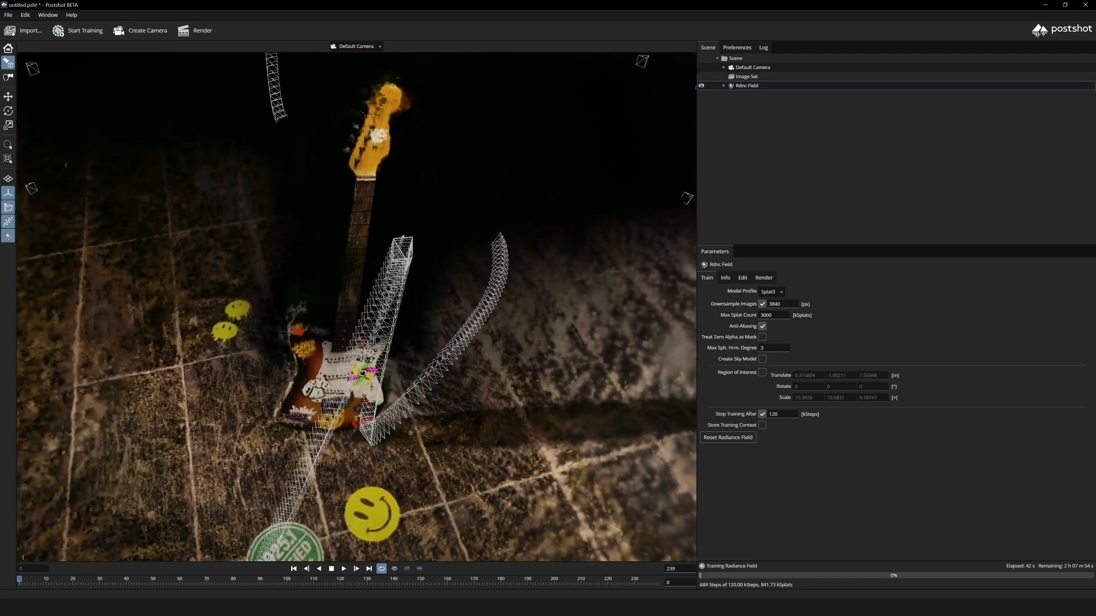
drag(280, 289, 342, 286)
middle_drag(171, 377, 320, 400)
drag(320, 400, 263, 489)
scroll(341, 332, down, 10)
scroll(371, 303, up, 10)
scroll(371, 303, up, 4)
scroll(366, 354, up, 8)
scroll(366, 354, down, 10)
scroll(263, 490, up, 5)
scroll(263, 489, down, 8)
Hide the tracking points, camera poses and axes in the viewport and frame the guitar from the front
click(8, 221)
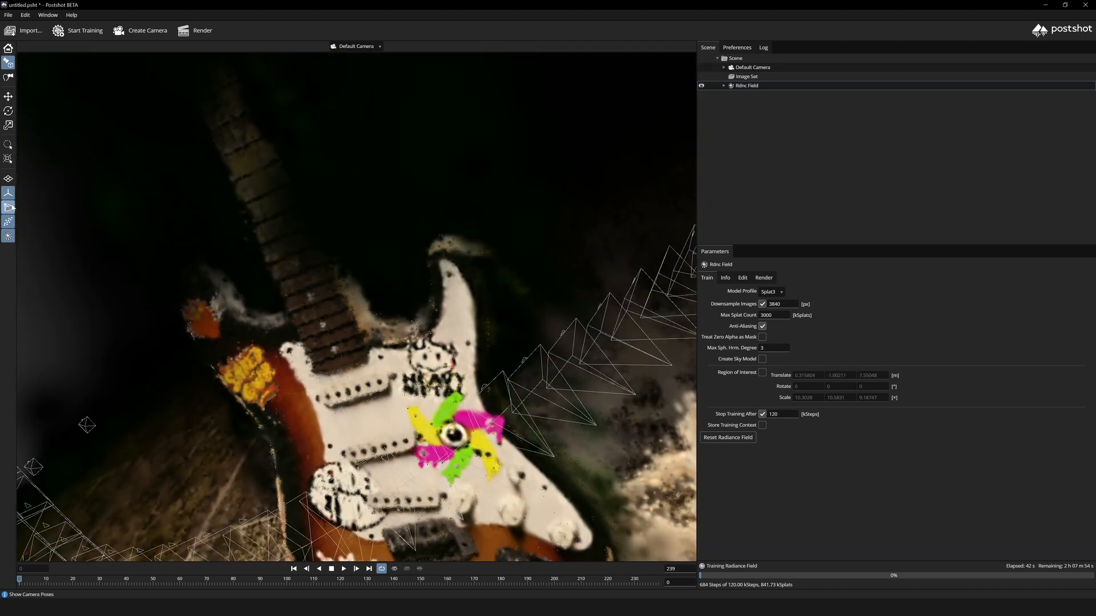
click(8, 207)
click(8, 193)
scroll(320, 343, down, 4)
drag(320, 342, 342, 308)
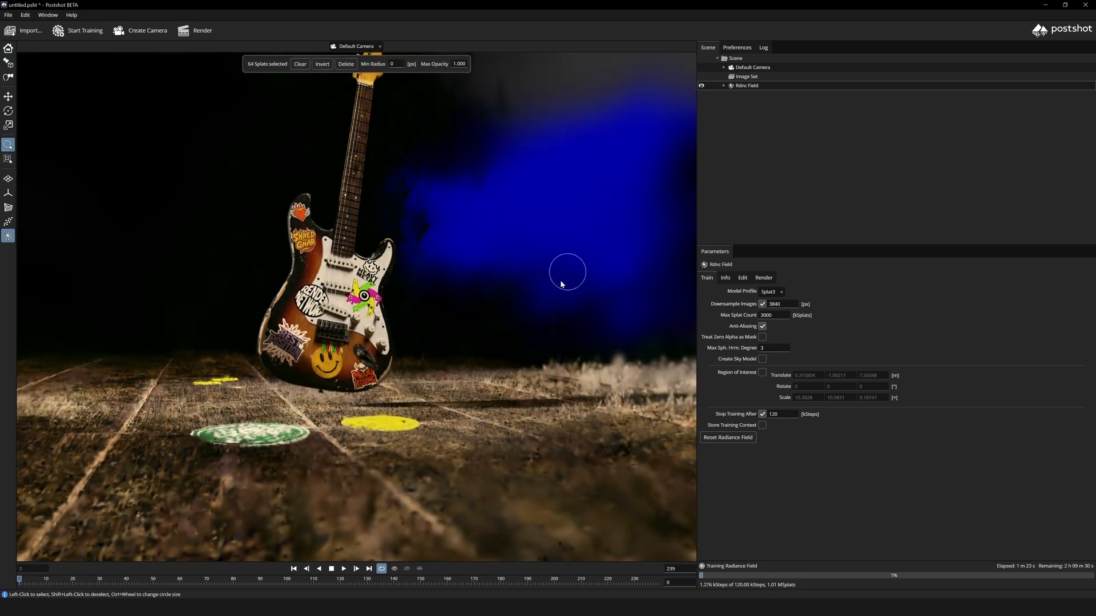
Delete the dark floating splats in the background around the guitar and resume training
key(Delete)
click(451, 124)
key(Delete)
click(145, 217)
key(Delete)
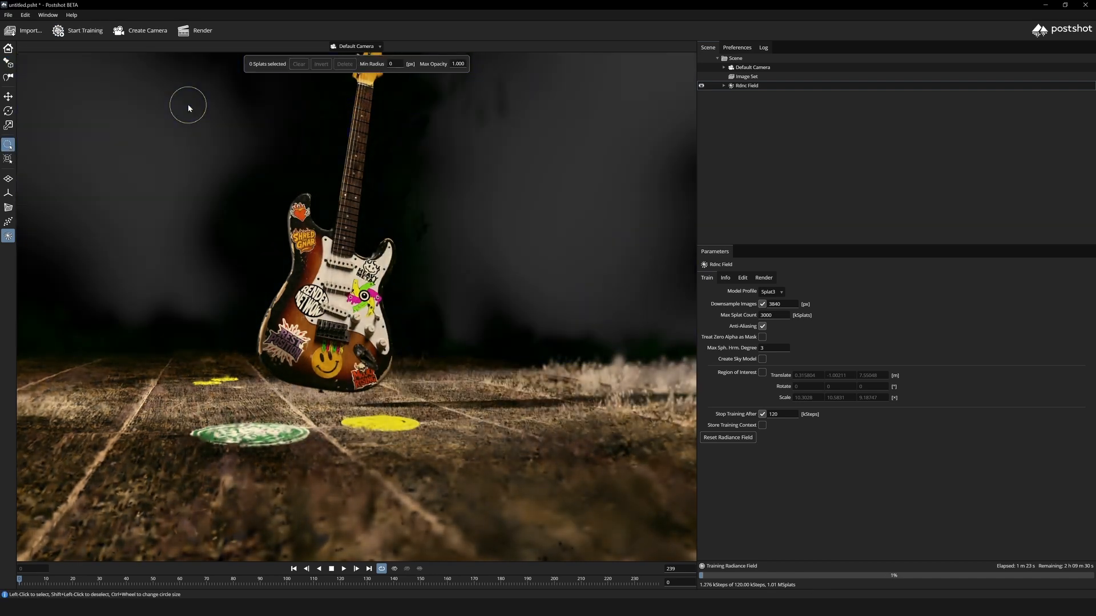
click(191, 103)
key(Delete)
click(96, 34)
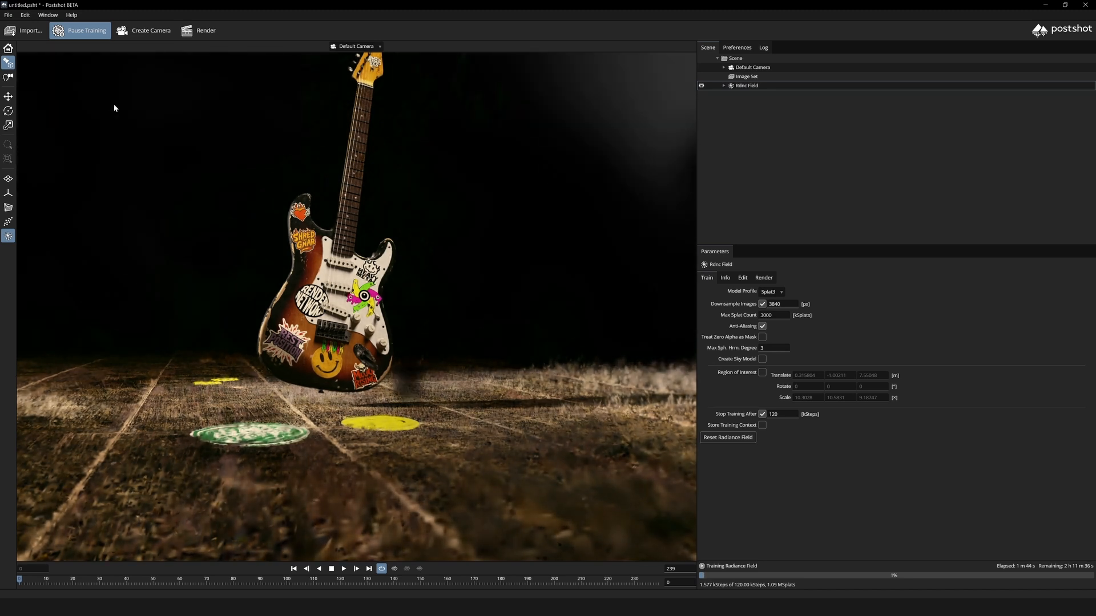
Inspect the training splat scene from far outside and back near the guitar
drag(261, 231, 320, 246)
scroll(342, 285, down, 10)
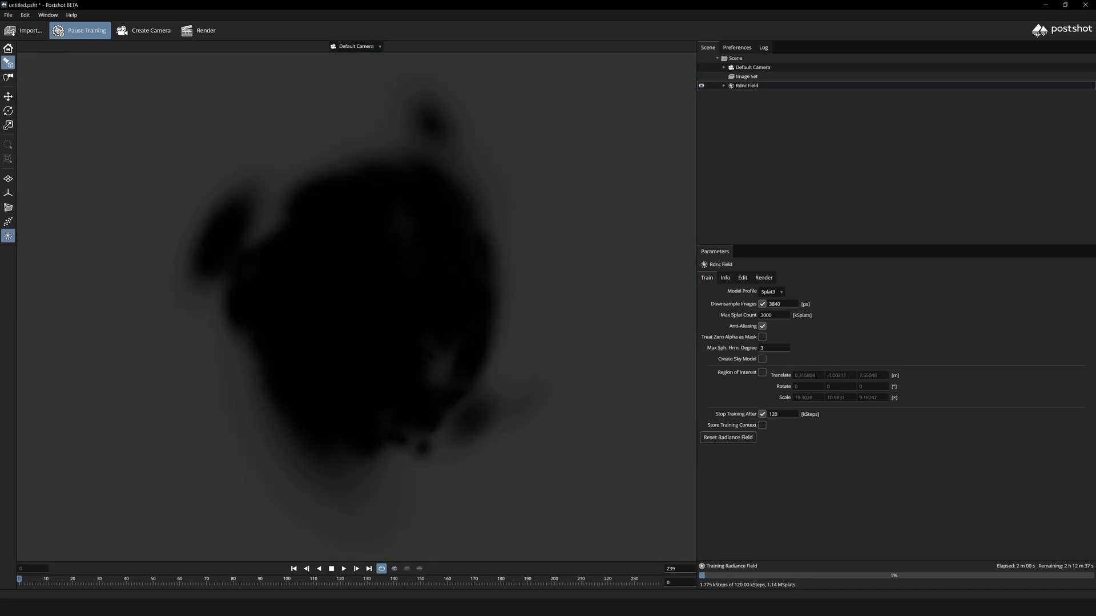
drag(342, 285, 334, 217)
scroll(342, 245, up, 10)
drag(394, 422, 442, 389)
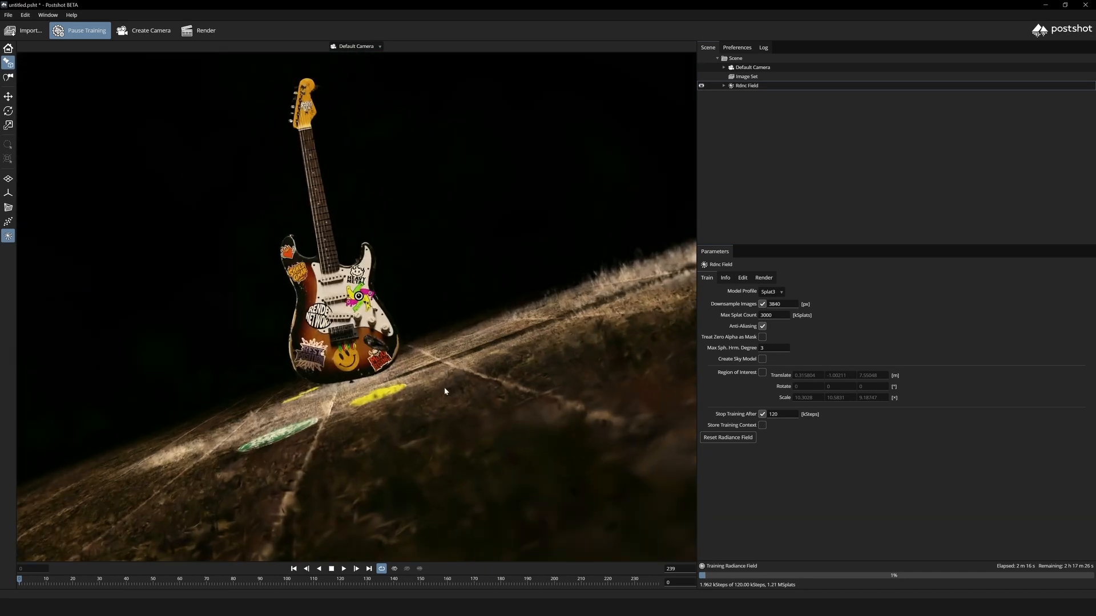
Display the scene's tracking points and view the whole guitar and floor from a distance
click(8, 221)
drag(365, 342, 463, 385)
scroll(390, 242, down, 8)
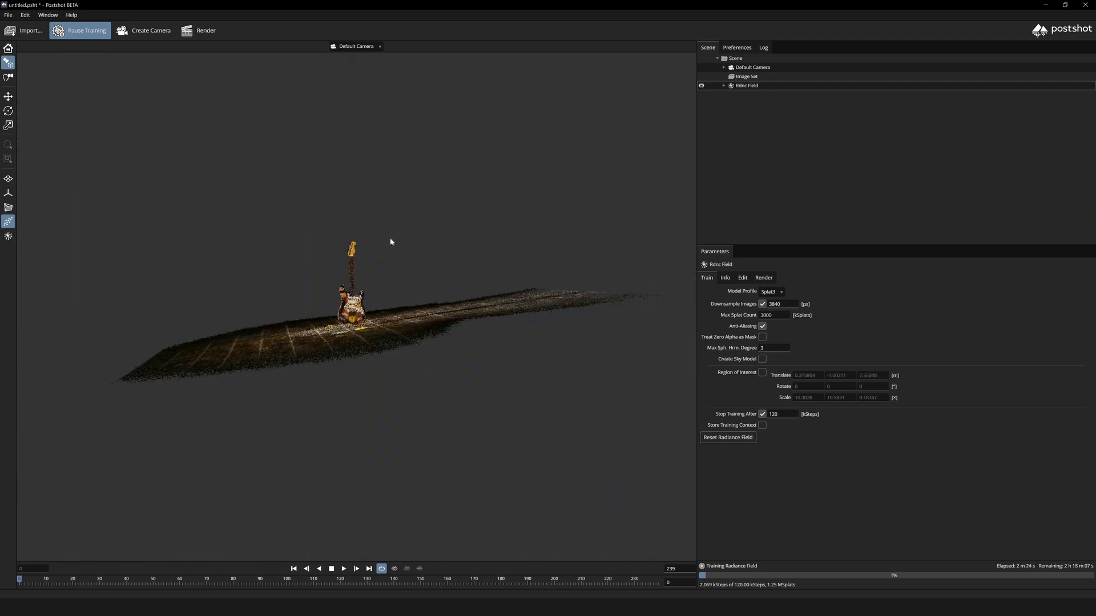
Examine the scene's tracking points close to the guitar and switch the display back to the radiance field
scroll(359, 297, up, 8)
mouse_move(359, 297)
mouse_down()
mouse_move(411, 309)
mouse_move(354, 297)
mouse_up()
scroll(411, 308, down, 3)
drag(345, 462, 343, 465)
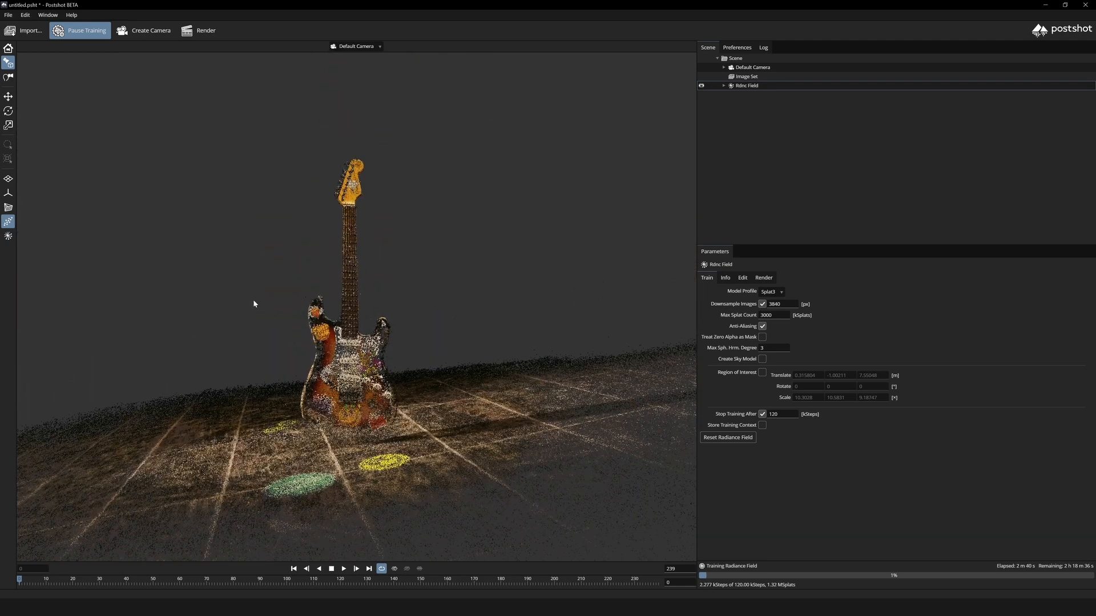
click(10, 237)
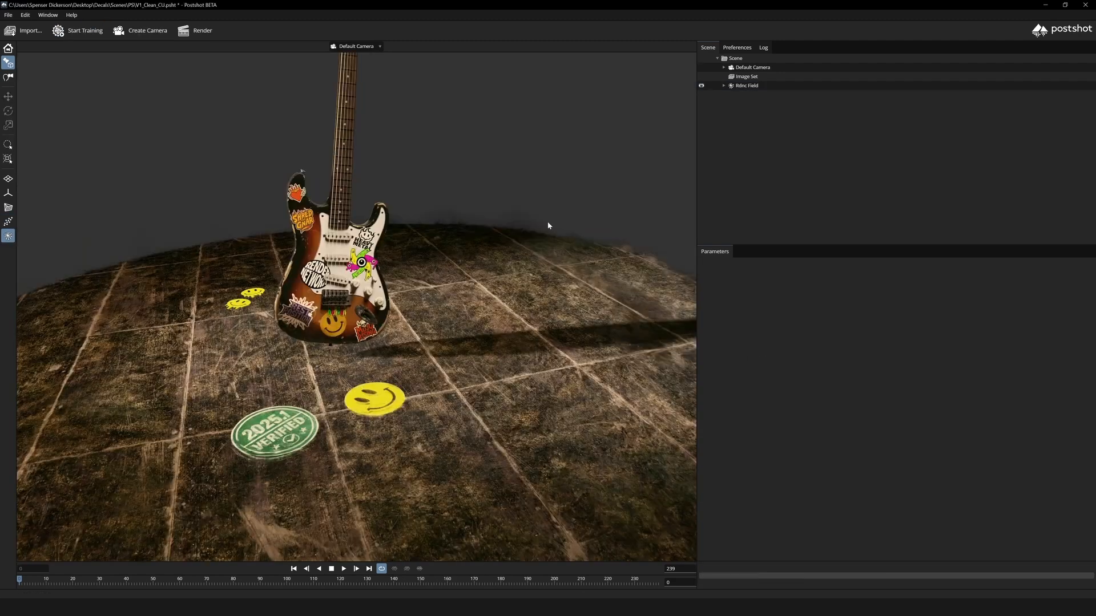
Inspect the trained, cleaned splat of the decal-covered guitar up close and from a distance across the floor
scroll(547, 221, down, 6)
drag(515, 268, 467, 241)
scroll(451, 283, up, 3)
scroll(468, 292, up, 4)
scroll(480, 344, down, 4)
middle_drag(372, 241, 378, 287)
scroll(378, 289, up, 6)
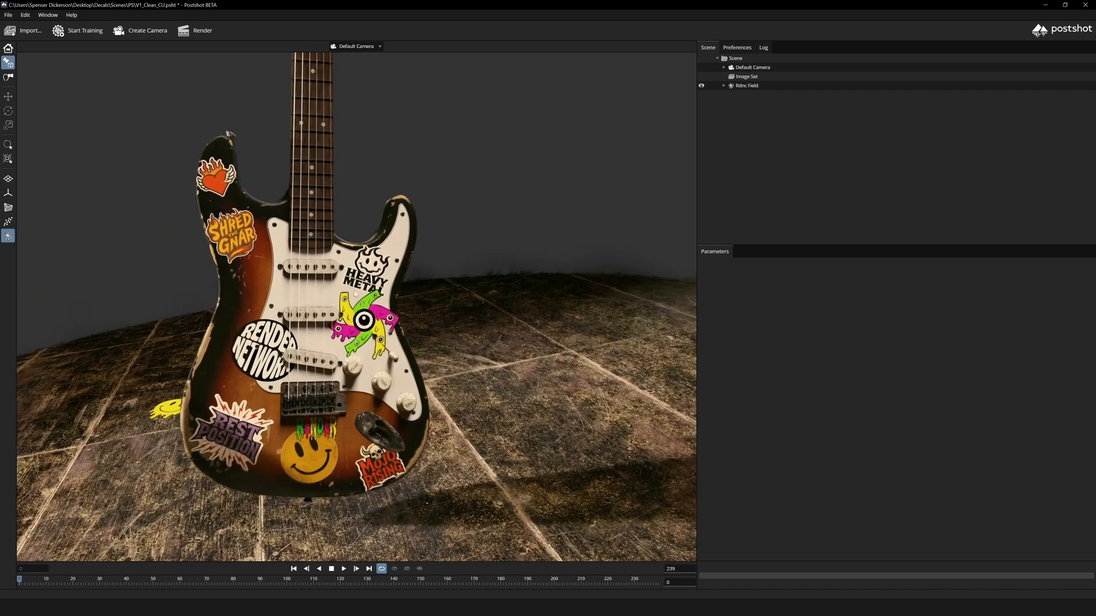
drag(377, 288, 503, 329)
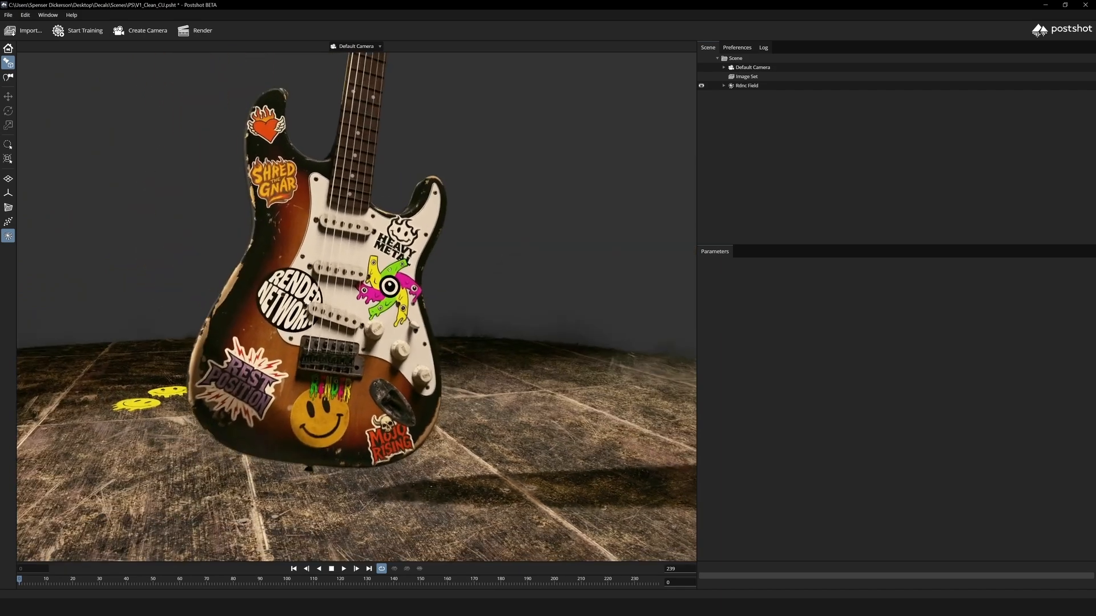
scroll(504, 330, down, 6)
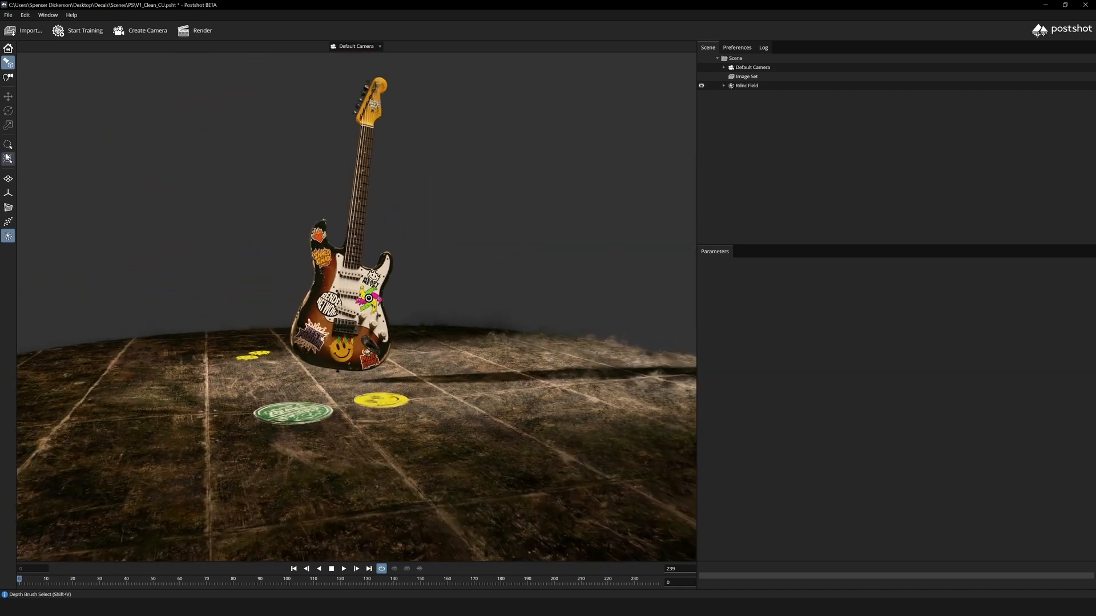
Brush-select the tiled floor splats around the decal-covered guitar and delete them
alt+drag(352, 225, 360, 52)
scroll(378, 358, down, 4)
mouse_move(361, 268)
alt+mouse_down()
mouse_move(382, 303)
mouse_move(371, 252)
alt+mouse_up()
scroll(382, 303, up, 3)
mouse_move(514, 456)
mouse_down()
mouse_move(377, 506)
mouse_move(226, 494)
mouse_up()
drag(370, 492, 369, 482)
key(Delete)
click(314, 416)
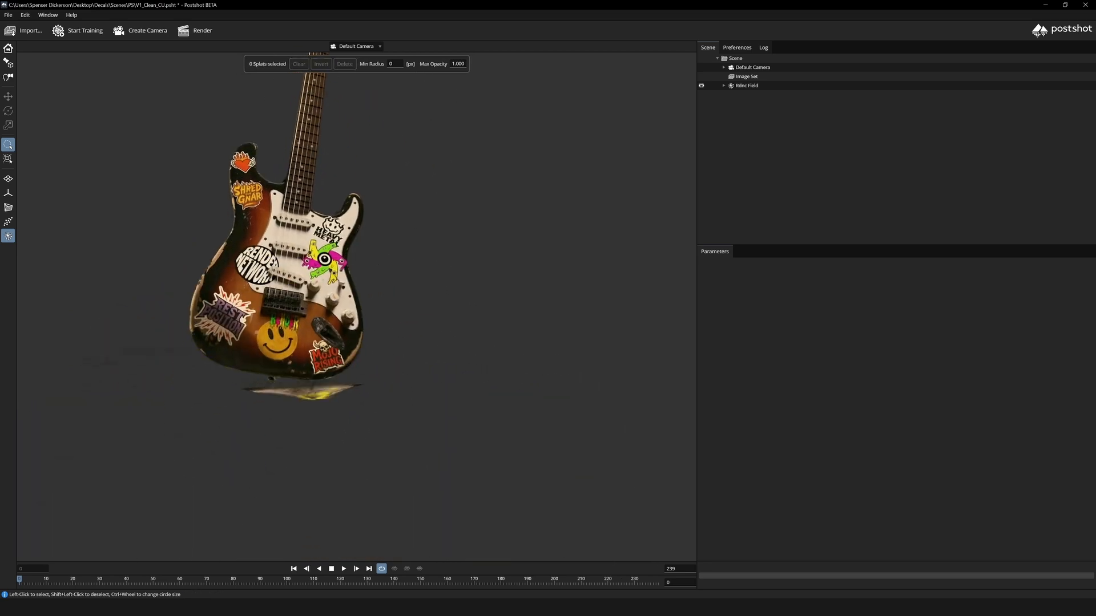
Select and delete the leftover floor patches and stray splats beneath the guitar so only the guitar remains
alt+drag(69, 371, 54, 426)
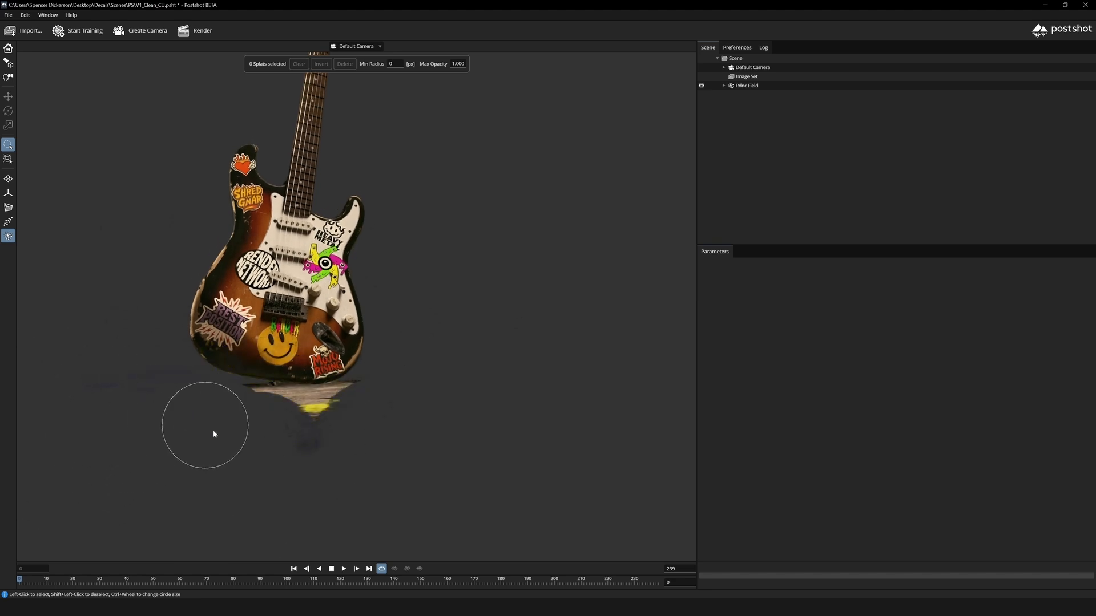
mouse_move(214, 434)
mouse_down()
mouse_move(294, 436)
mouse_move(232, 505)
mouse_up()
key(Delete)
key(Delete)
scroll(371, 361, down, 5)
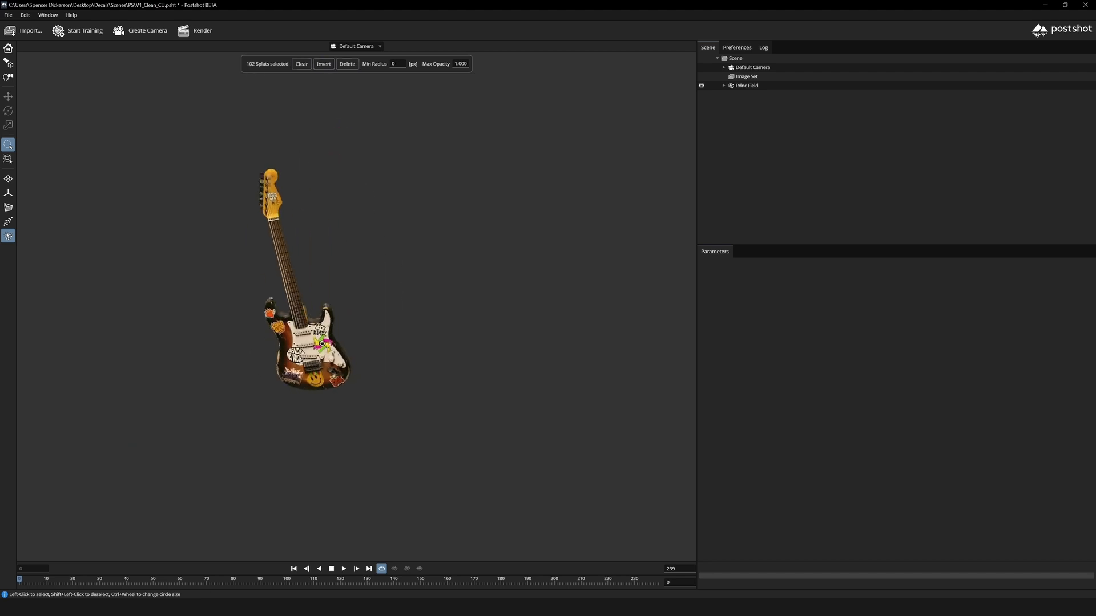
Display the tracking points, then only the camera poses around the isolated guitar splat
alt+drag(372, 188, 368, 64)
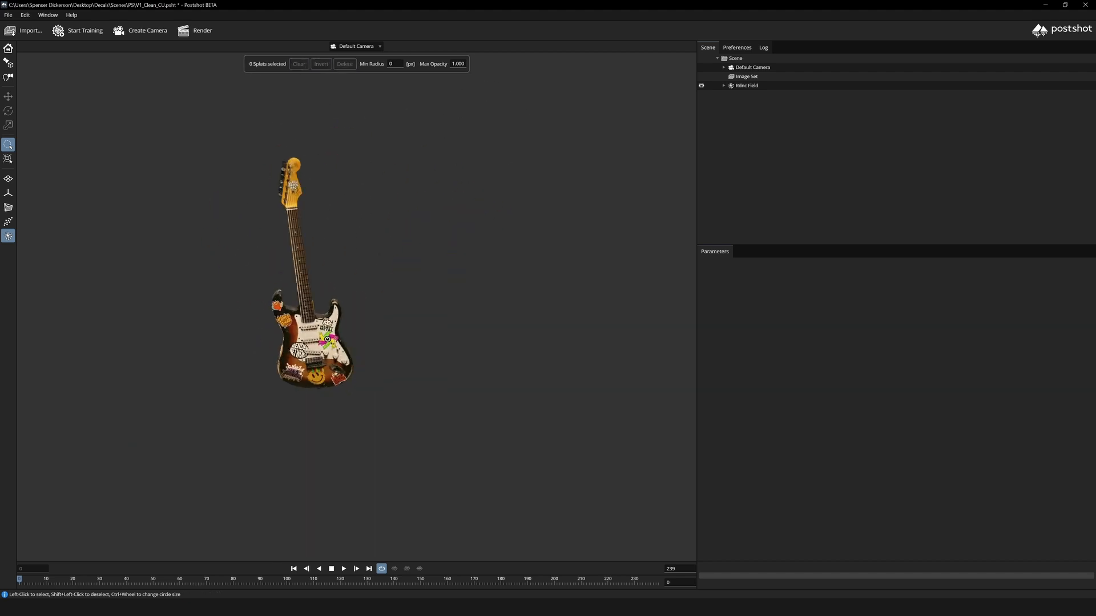
click(8, 222)
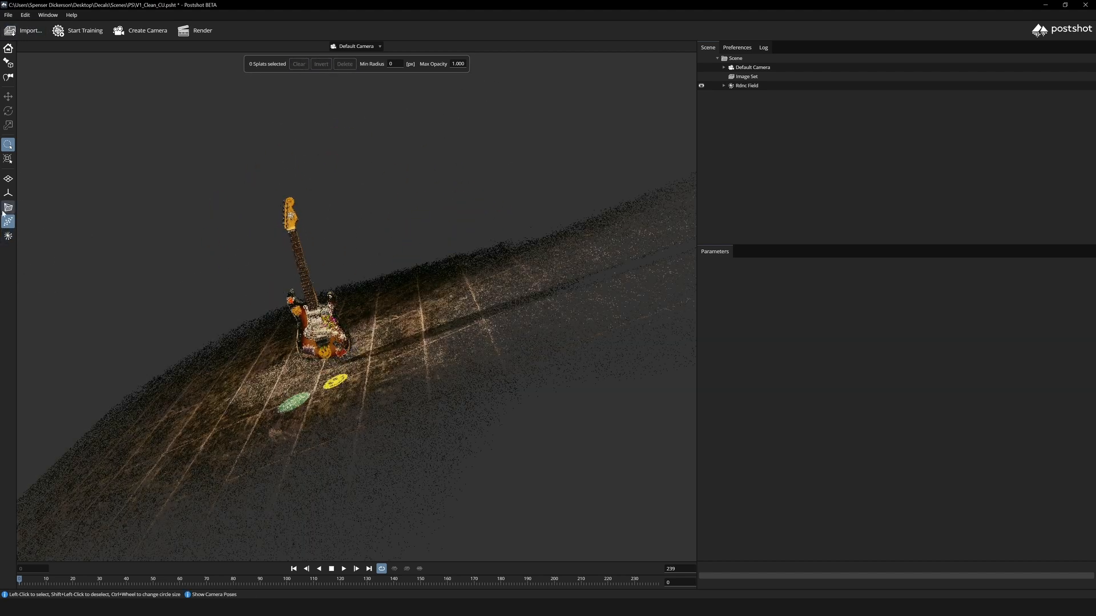
click(4, 210)
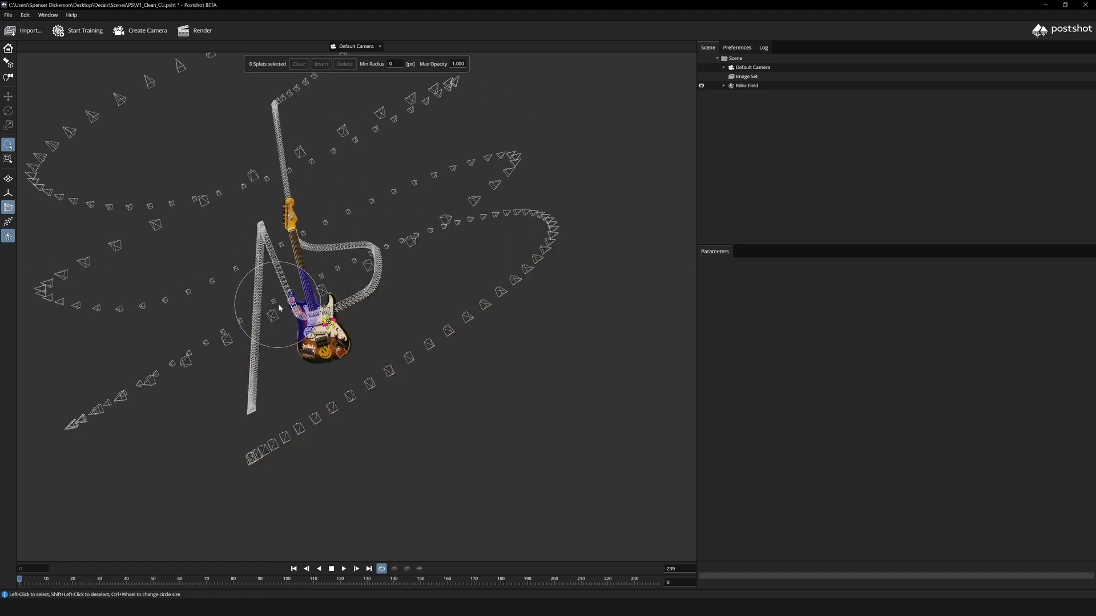
alt+drag(282, 306, 45, 80)
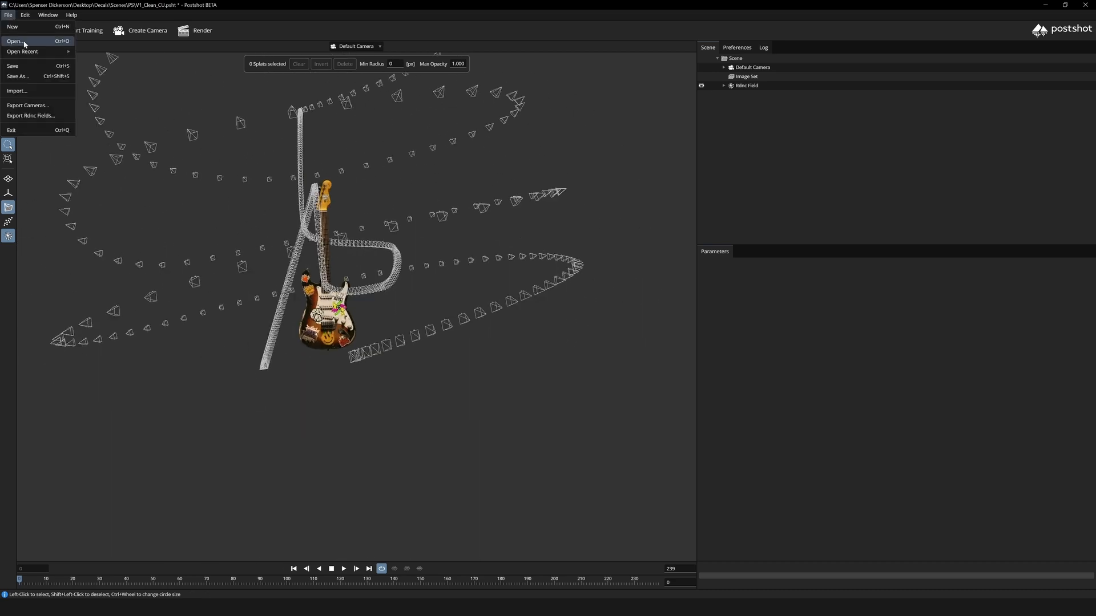
Open the V1_All.psht scene and inspect its uncleaned guitar, floor and background splats
click(24, 42)
double_click(679, 149)
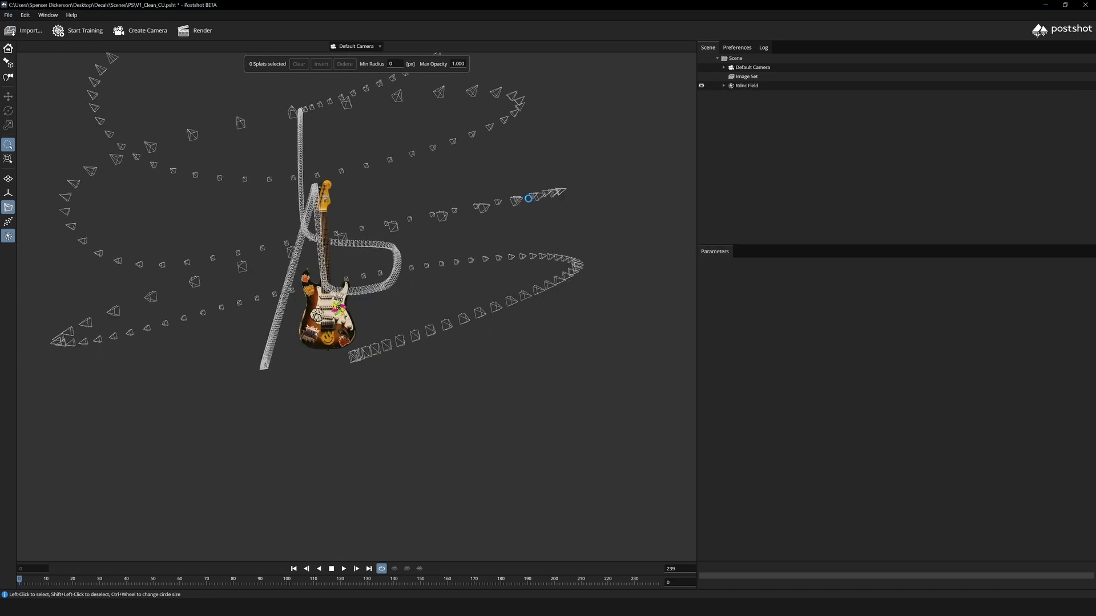
alt+drag(457, 274, 320, 332)
scroll(379, 343, up, 6)
mouse_move(262, 409)
alt+mouse_down()
mouse_move(251, 393)
mouse_move(262, 404)
mouse_move(237, 412)
mouse_move(150, 408)
mouse_move(297, 426)
alt+mouse_up()
scroll(255, 408, down, 5)
alt+drag(103, 431, 347, 354)
scroll(156, 445, down, 4)
scroll(152, 438, down, 2)
scroll(197, 433, up, 2)
alt+middle_drag(348, 354, 339, 390)
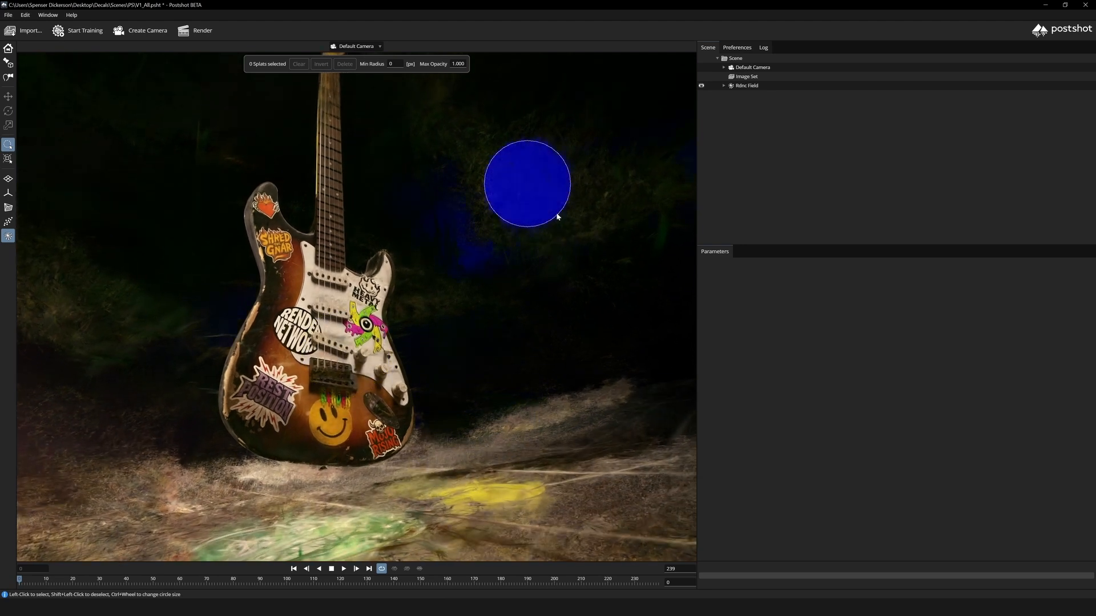
Brush-select the dark background splats and parts of the floor around the guitar, checking the selection from several angles
drag(557, 216, 538, 167)
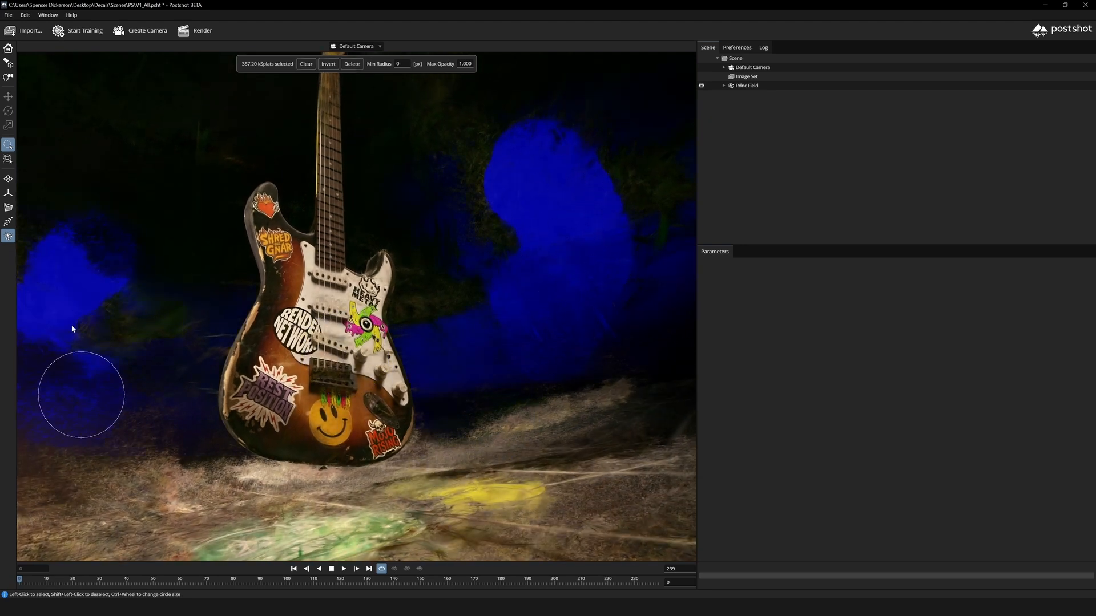
alt+drag(140, 339, 377, 334)
alt+drag(197, 365, 220, 381)
drag(191, 133, 99, 238)
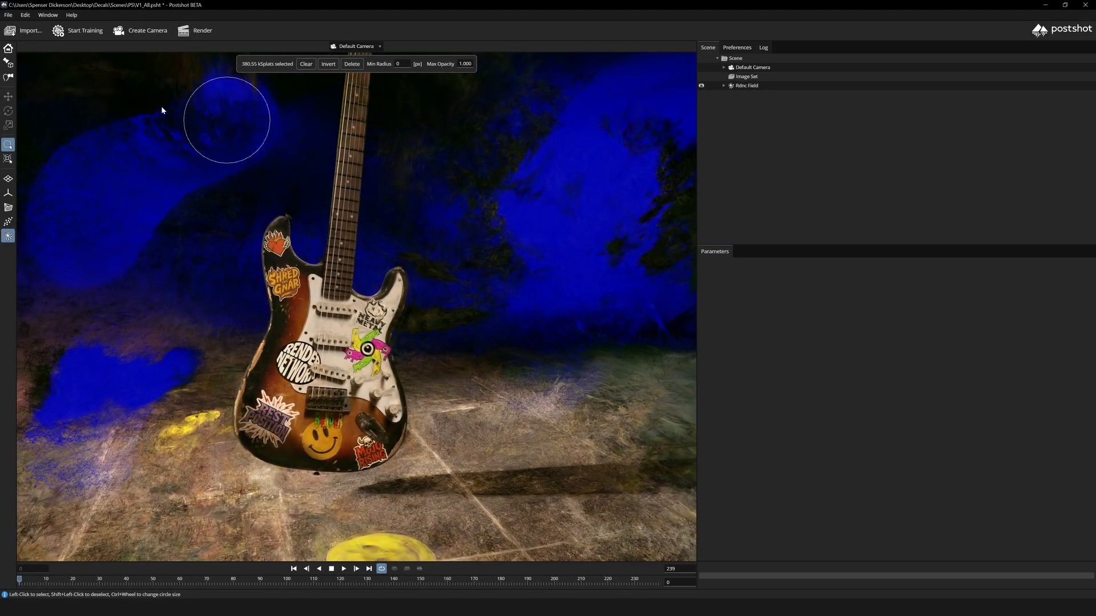
mouse_move(162, 109)
mouse_down()
mouse_move(156, 259)
mouse_move(87, 457)
mouse_up()
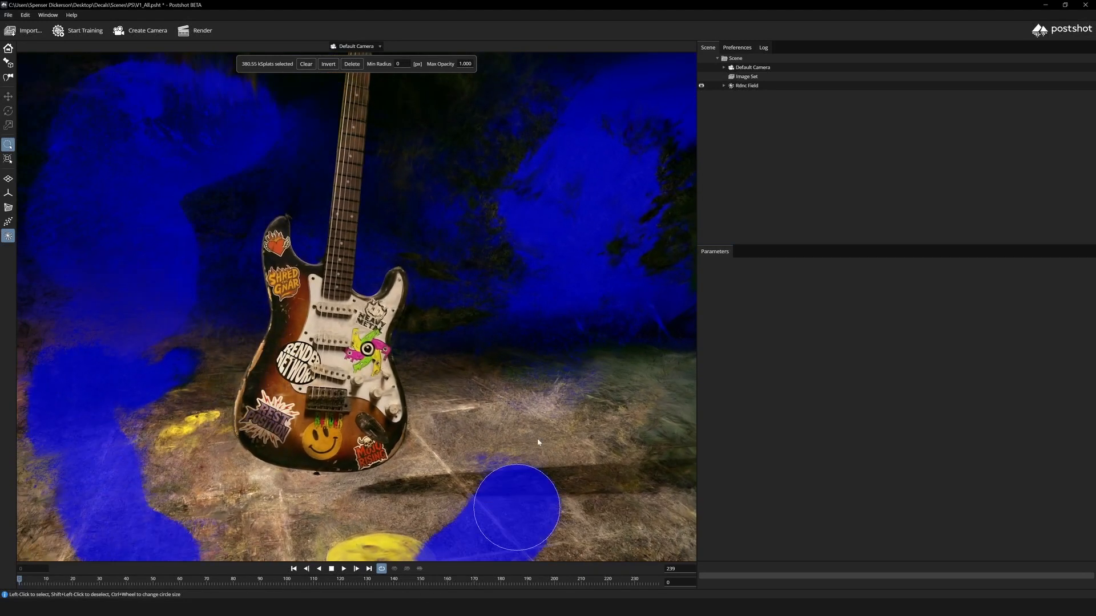
alt+drag(411, 274, 391, 241)
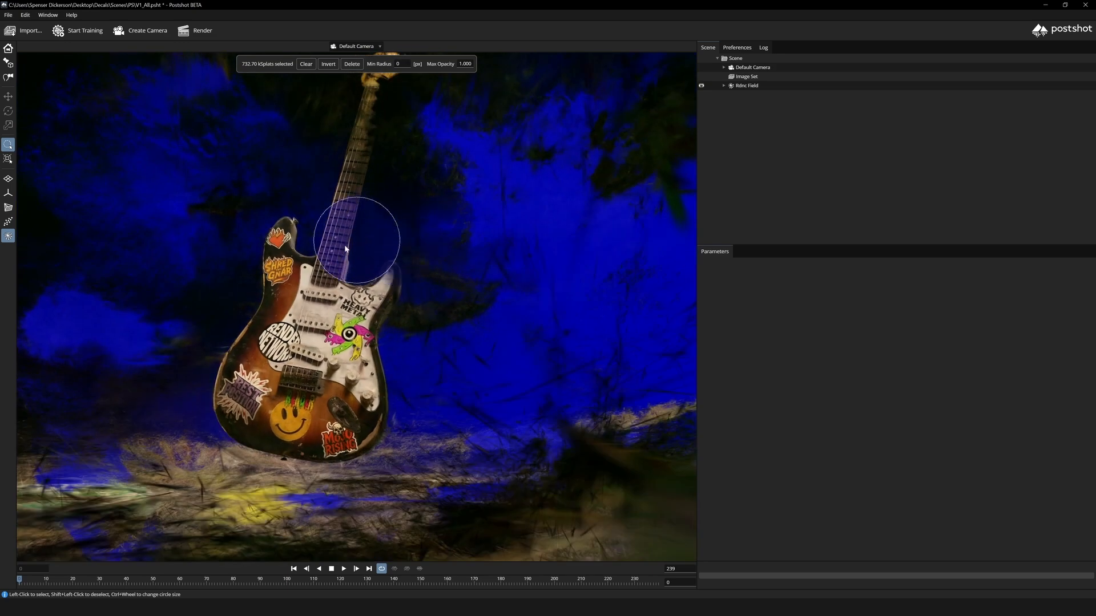
alt+drag(314, 250, 304, 133)
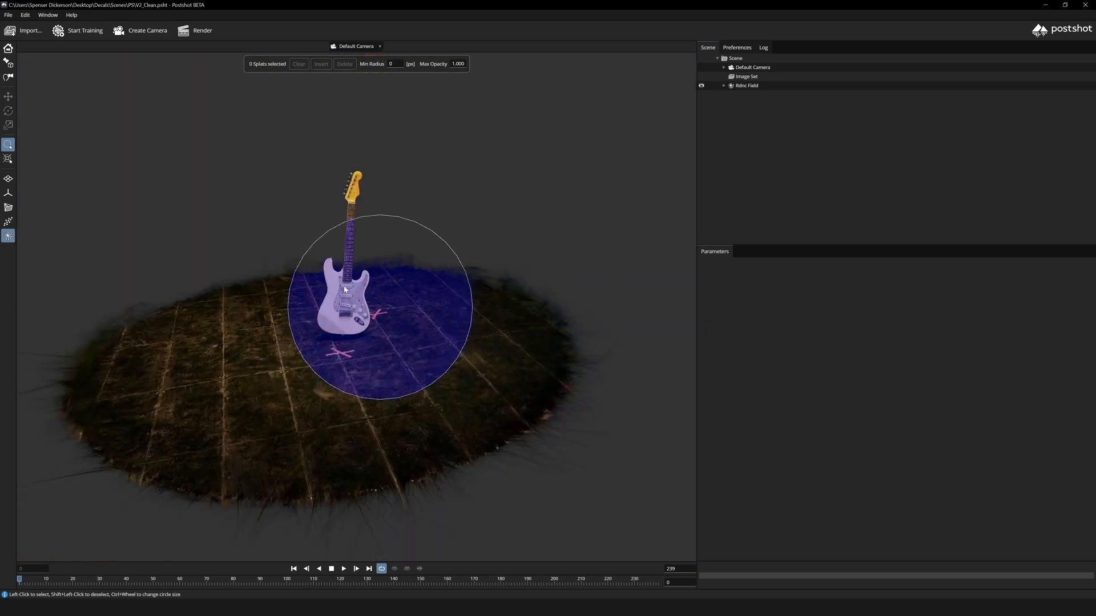
Inspect the white guitar in V2_Clean.psht and select patches of hazy splats along the floor's far edge
alt+right_drag(411, 305, 511, 323)
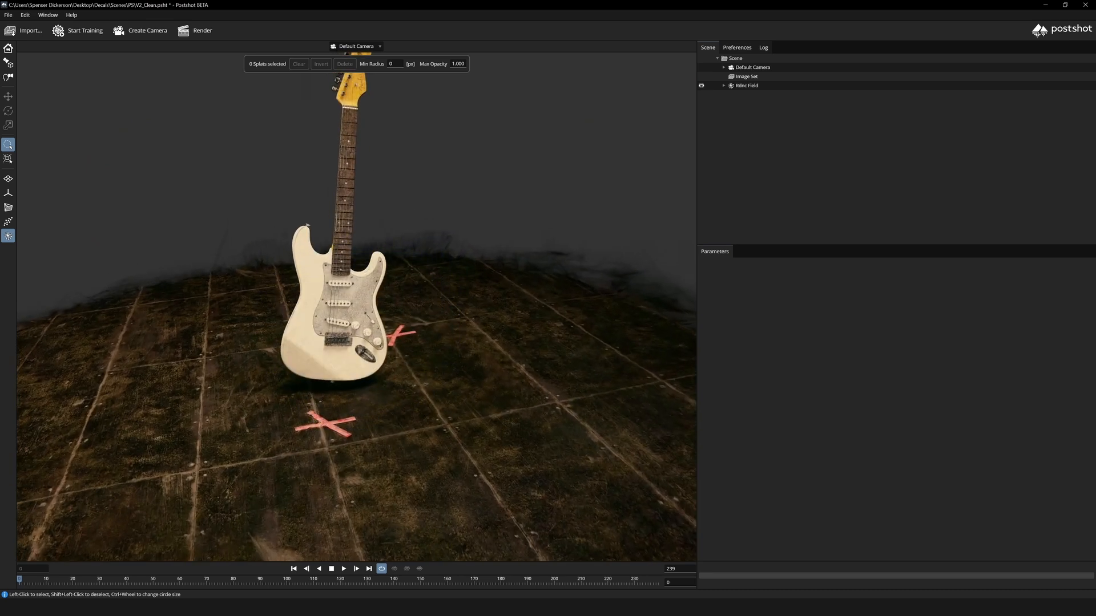
alt+middle_drag(511, 323, 513, 365)
mouse_move(343, 424)
alt+mouse_down()
mouse_move(336, 373)
mouse_move(314, 379)
mouse_move(332, 390)
alt+mouse_up()
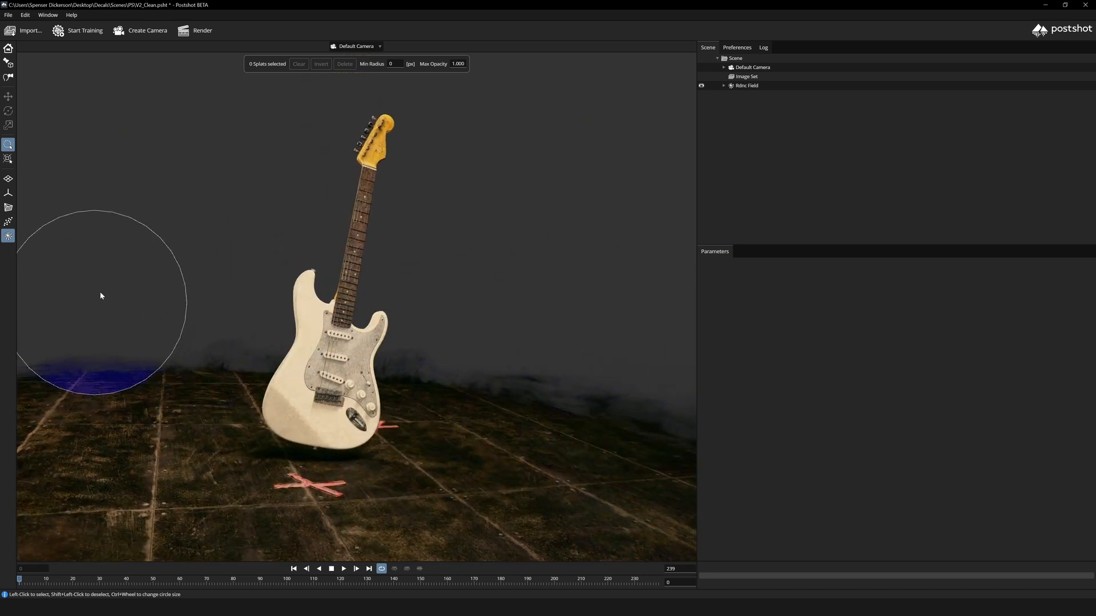
click(108, 274)
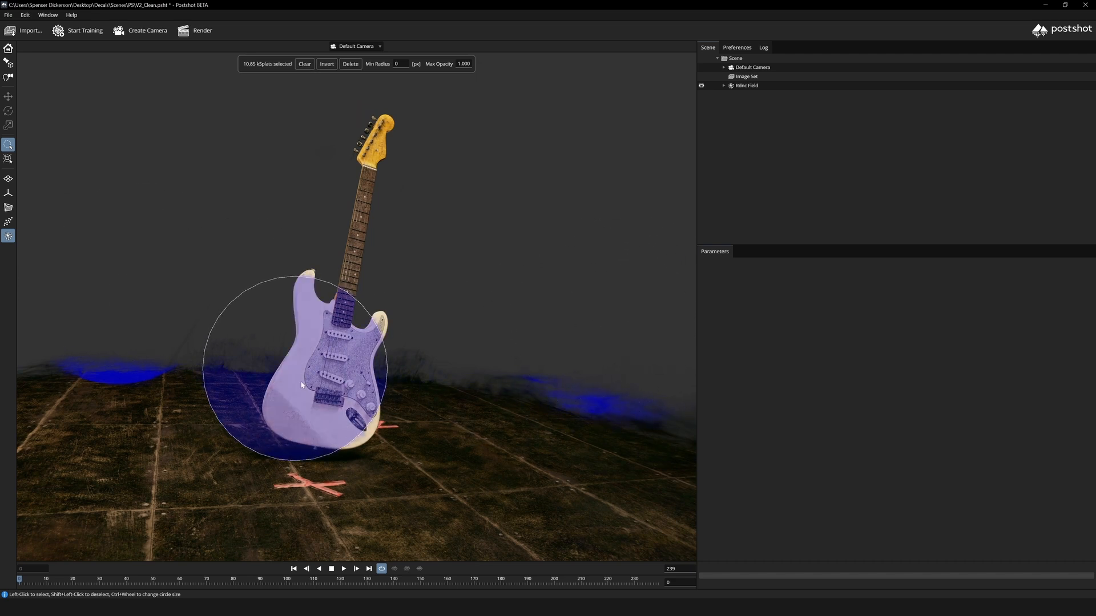
mouse_move(301, 383)
alt+right_down()
mouse_move(338, 392)
mouse_move(355, 375)
alt+right_up()
mouse_move(355, 374)
alt+mouse_down()
mouse_move(326, 373)
mouse_move(416, 368)
mouse_move(418, 340)
mouse_move(388, 331)
alt+mouse_up()
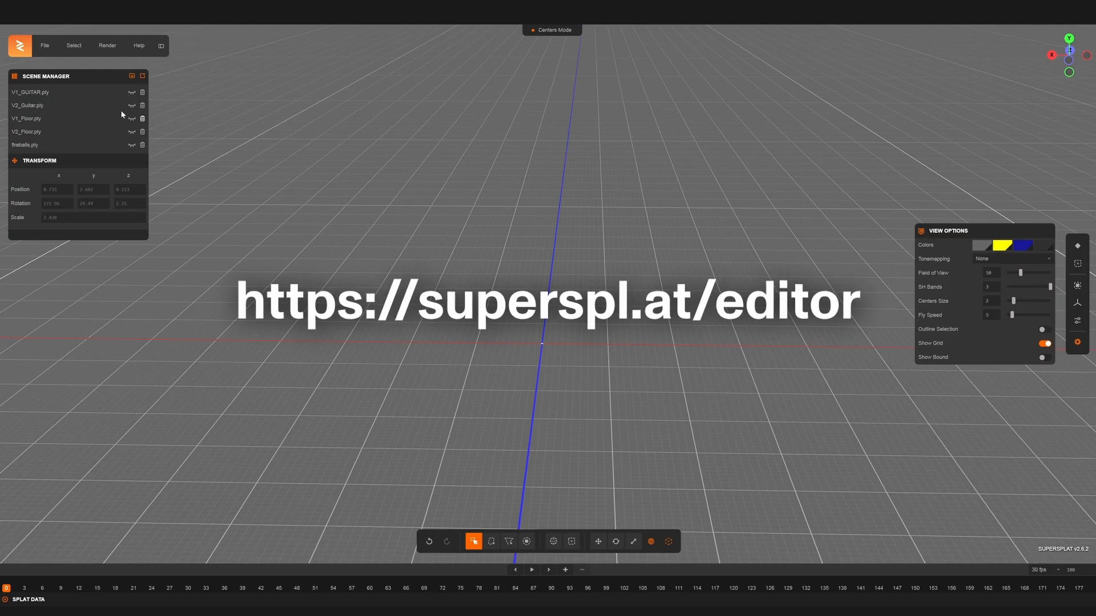
click(45, 49)
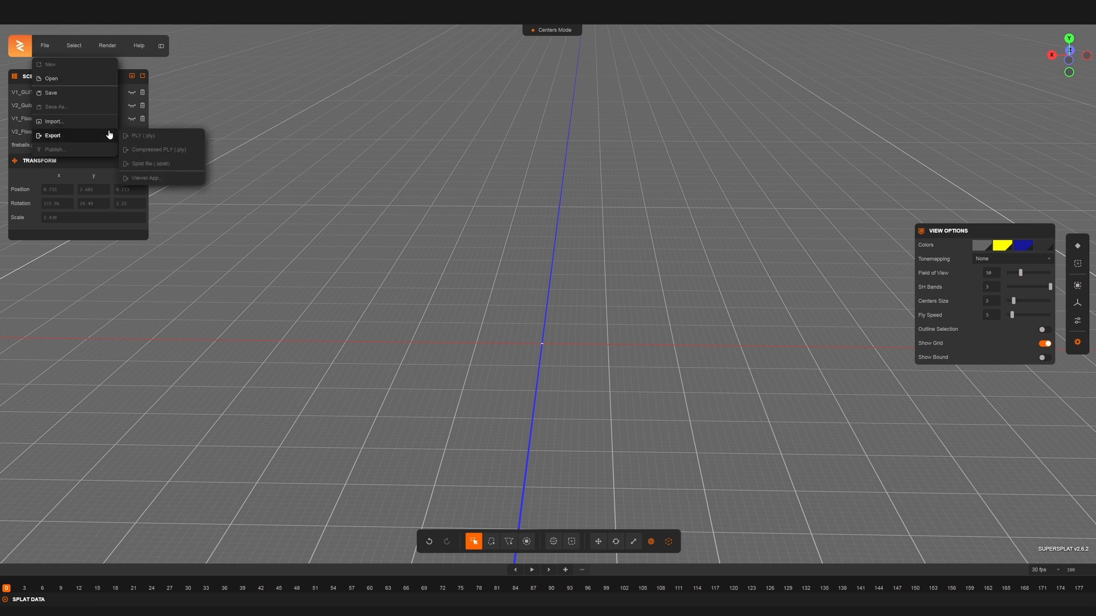
click(77, 45)
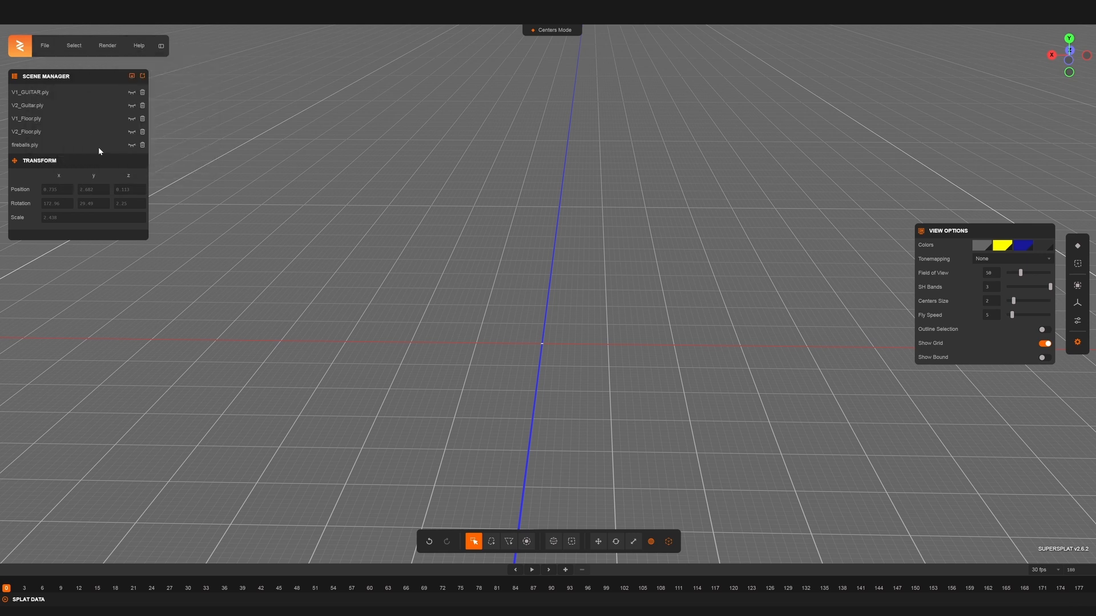
In the SuperSplat editor, make V1_GUITAR.ply visible and inspect the guitar from the front, back and close up
click(133, 93)
right_drag(647, 274, 640, 321)
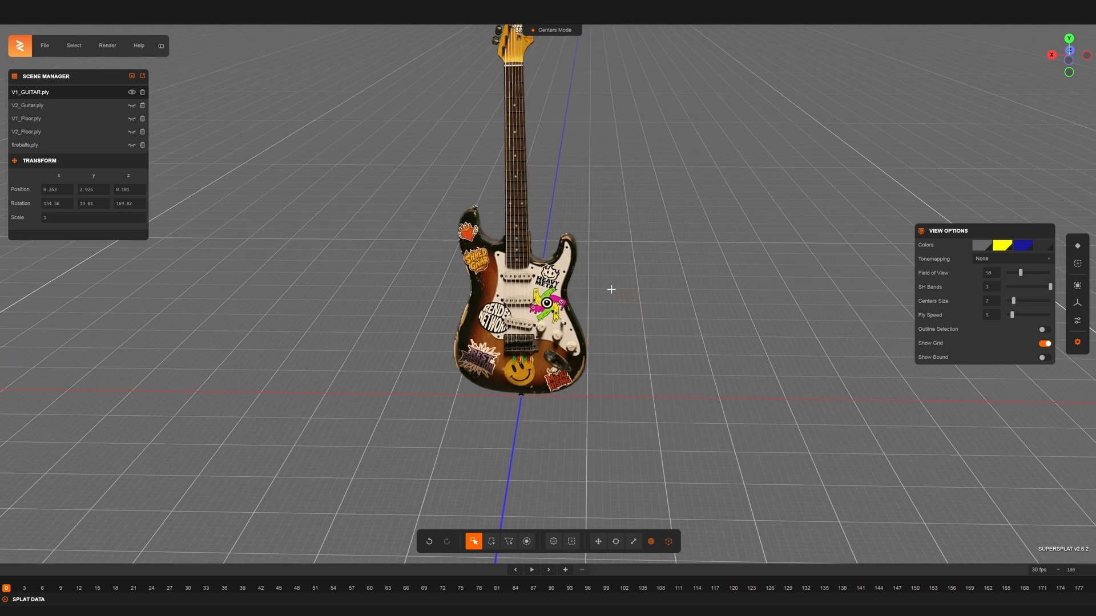
scroll(656, 314, down, 3)
scroll(636, 286, up, 5)
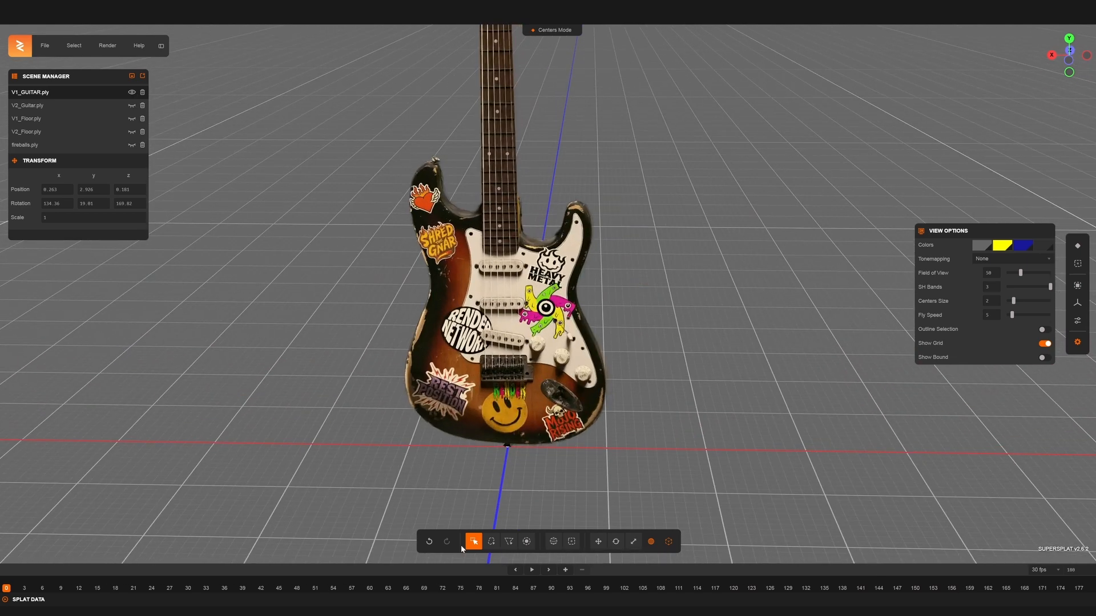
drag(456, 319, 769, 271)
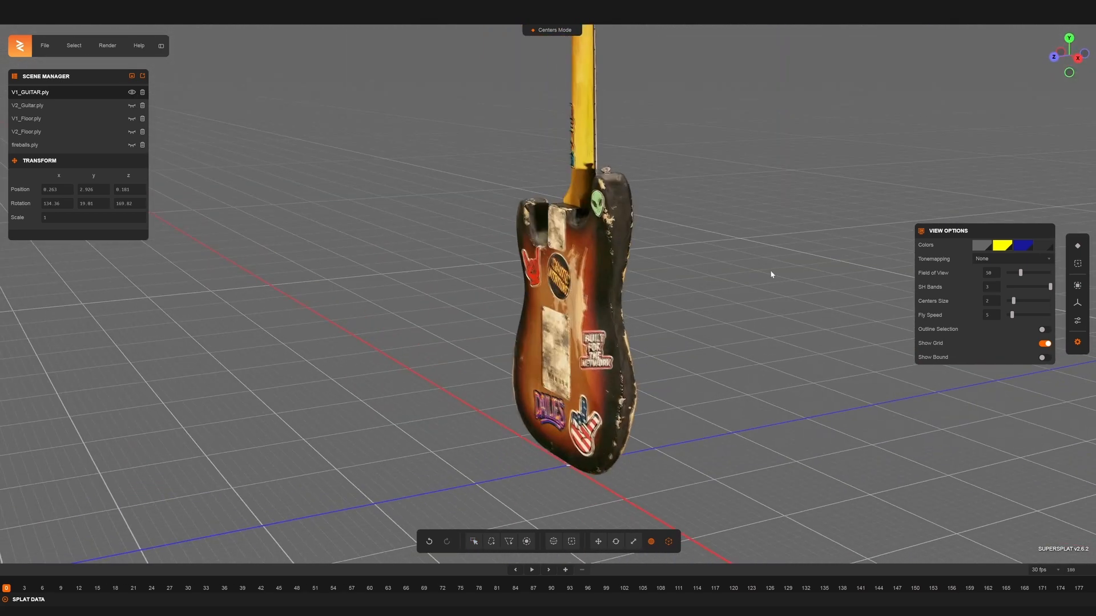
right_drag(769, 271, 726, 401)
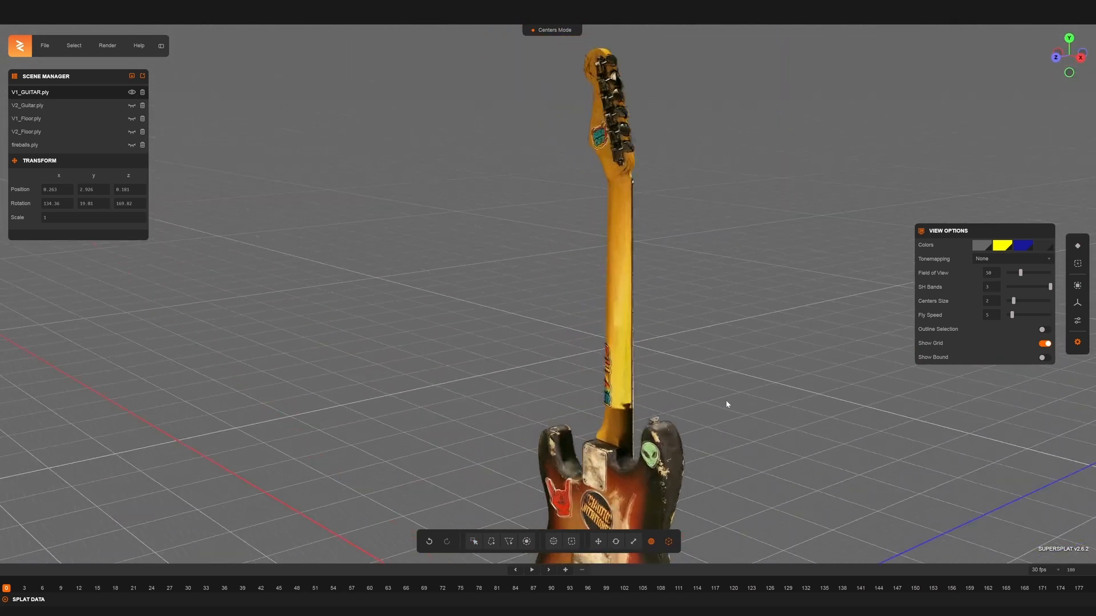
drag(727, 404, 557, 337)
scroll(560, 308, up, 5)
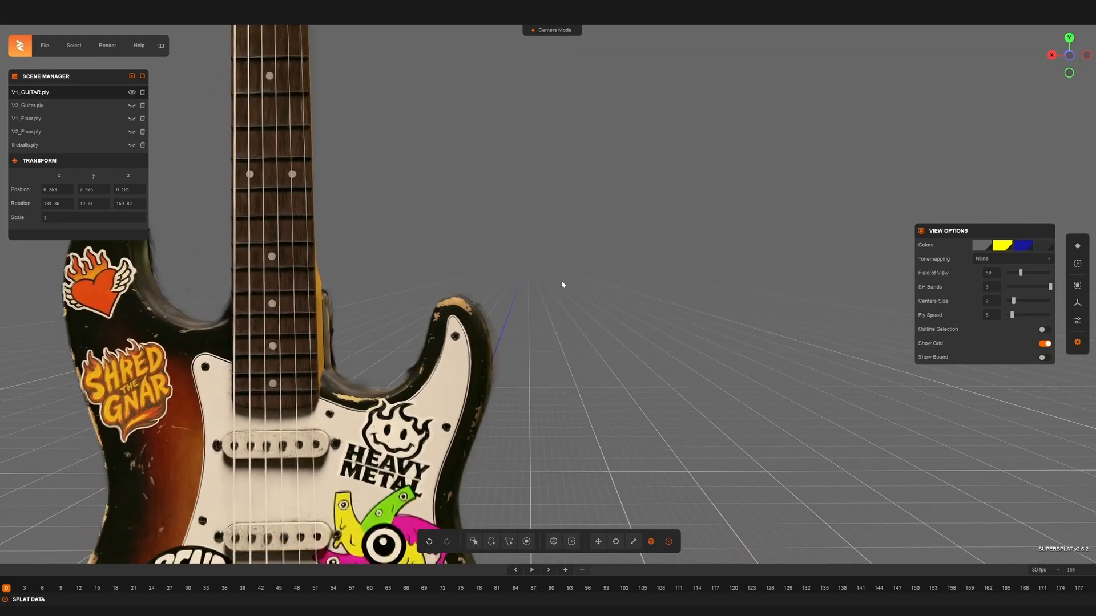
drag(562, 283, 761, 242)
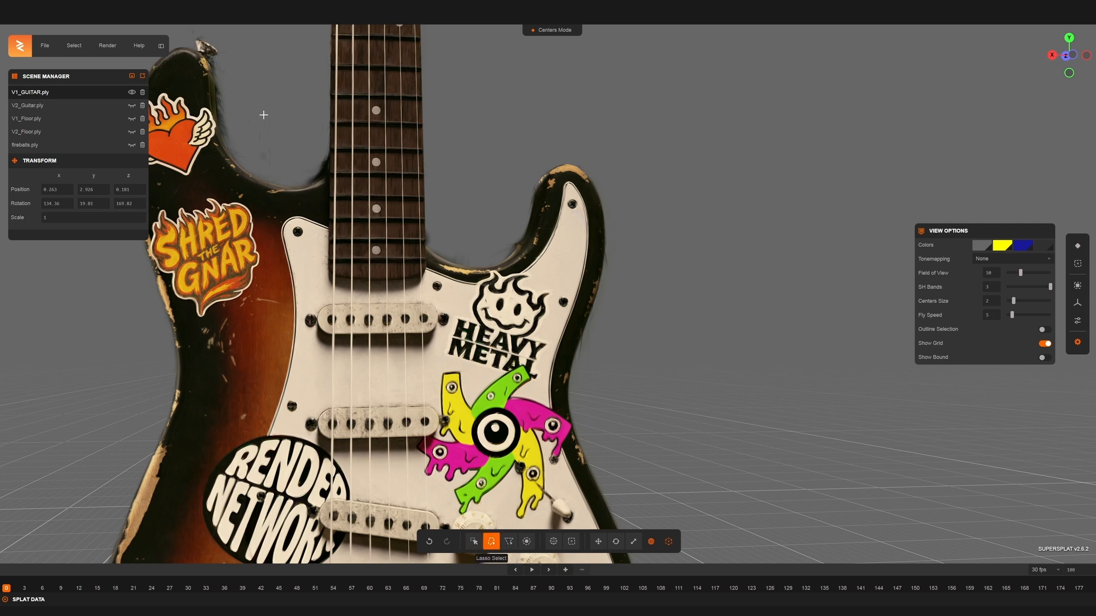
Try deleting a lasso-selected band of splats across the upper body of the decal-covered guitar
right_drag(289, 130, 338, 222)
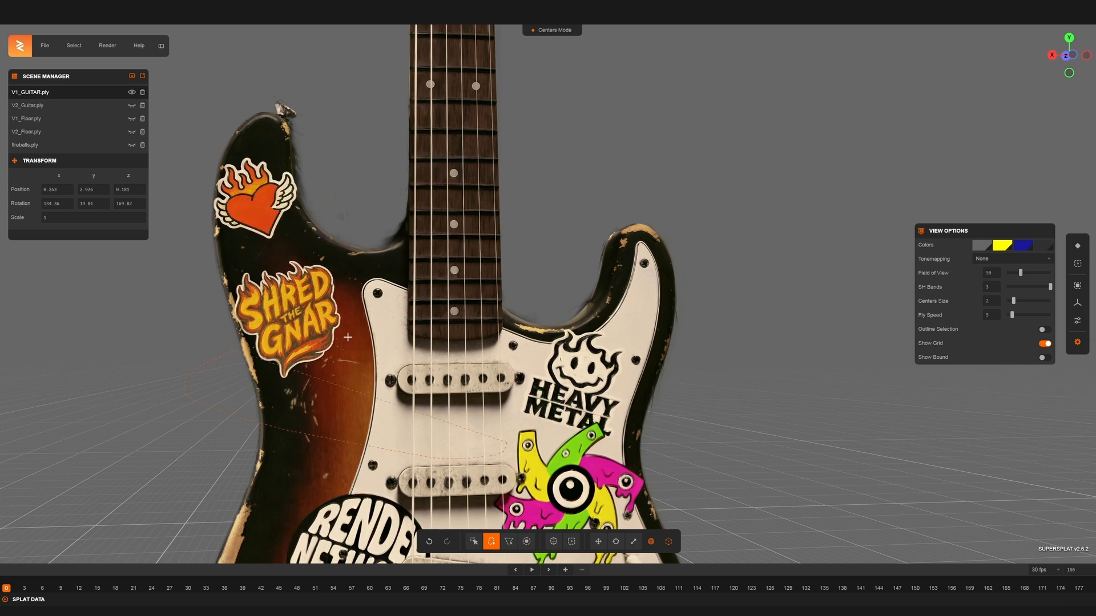
drag(347, 337, 553, 435)
key(Delete)
scroll(662, 379, down, 5)
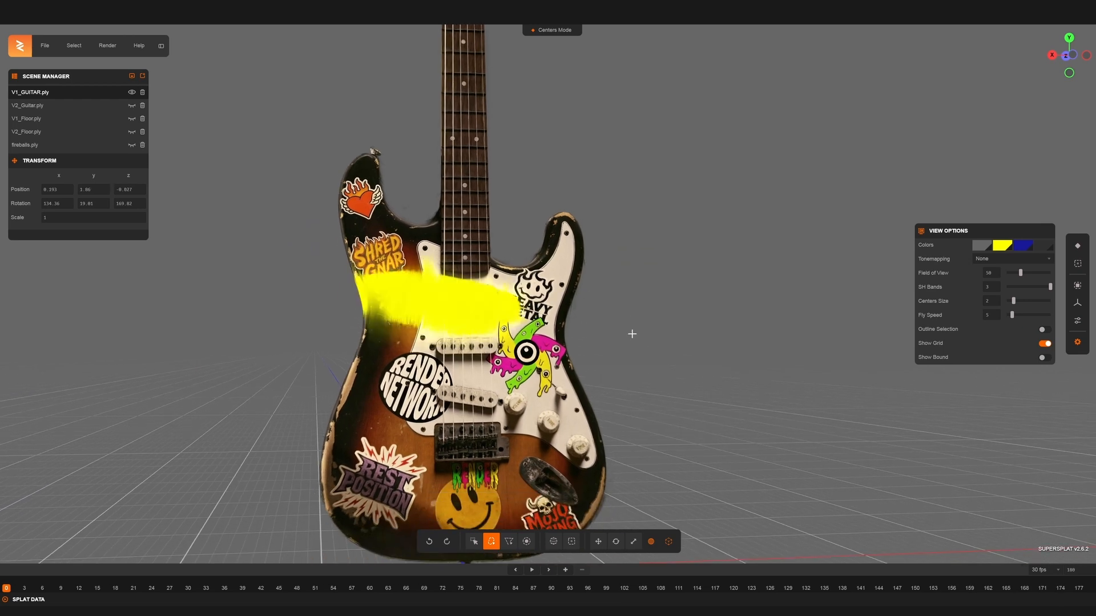
Show V2_Guitar.ply in place of V1_GUITAR.ply to inspect the white guitar, and hide it again
click(131, 106)
right_drag(630, 334, 628, 273)
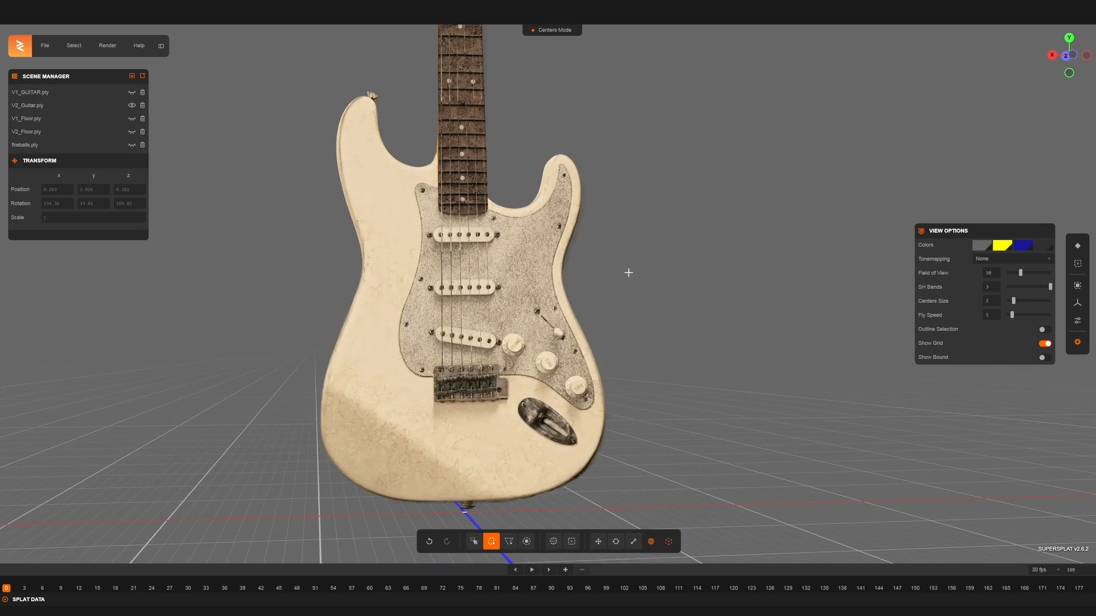
drag(657, 378, 519, 324)
scroll(511, 313, up, 8)
scroll(511, 314, down, 14)
click(132, 105)
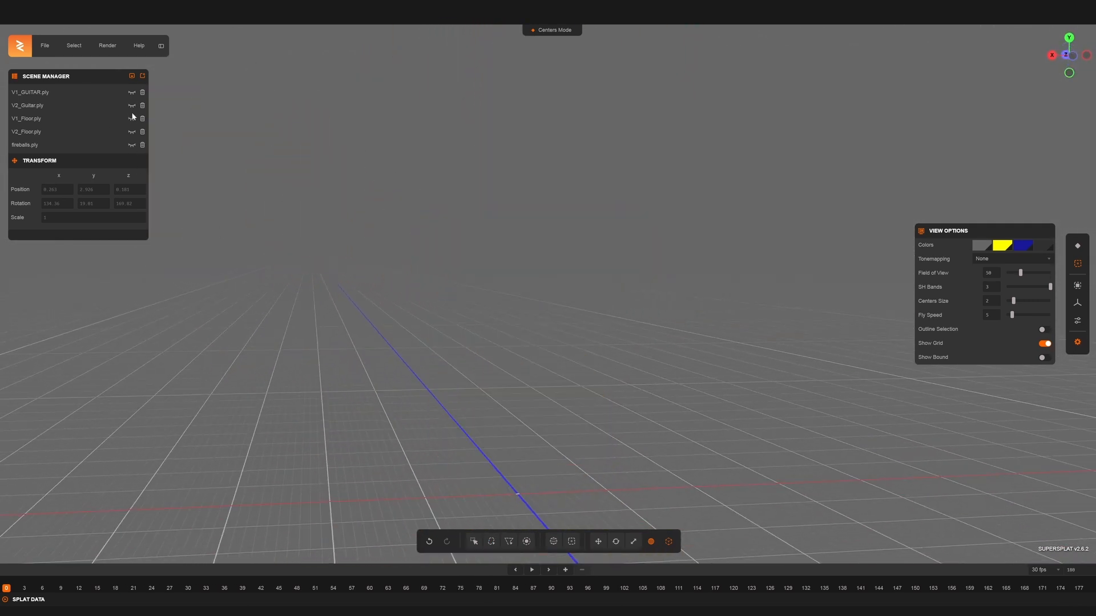
Show V1_Floor.ply, turn off the blue splat centers overlay, and inspect the decal-covered floor from above
click(132, 118)
drag(262, 218, 404, 264)
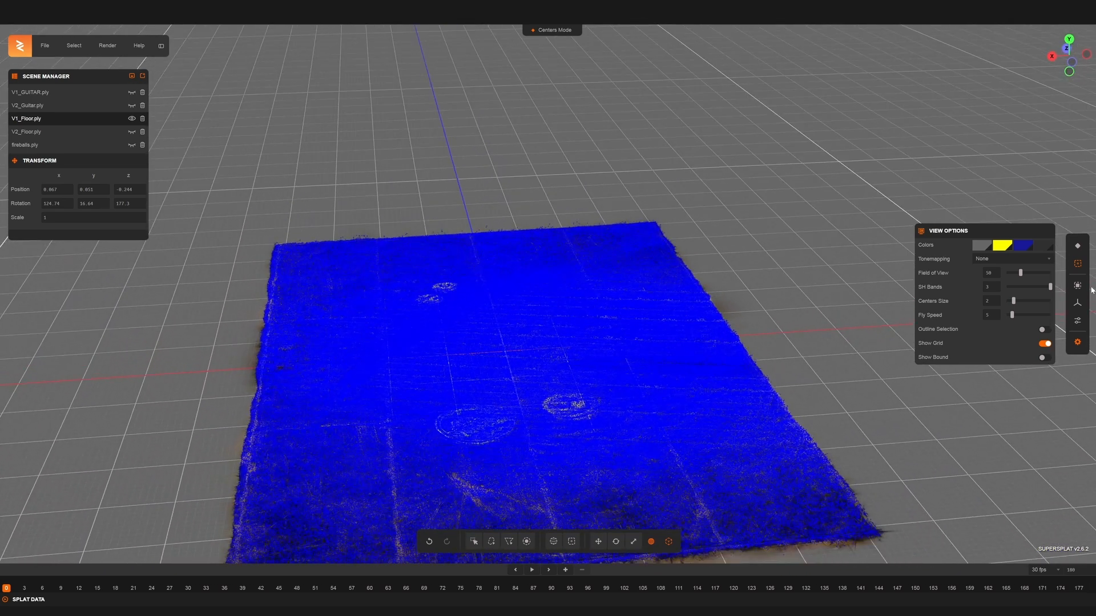
click(1076, 265)
click(1076, 266)
drag(715, 303, 671, 254)
click(1078, 264)
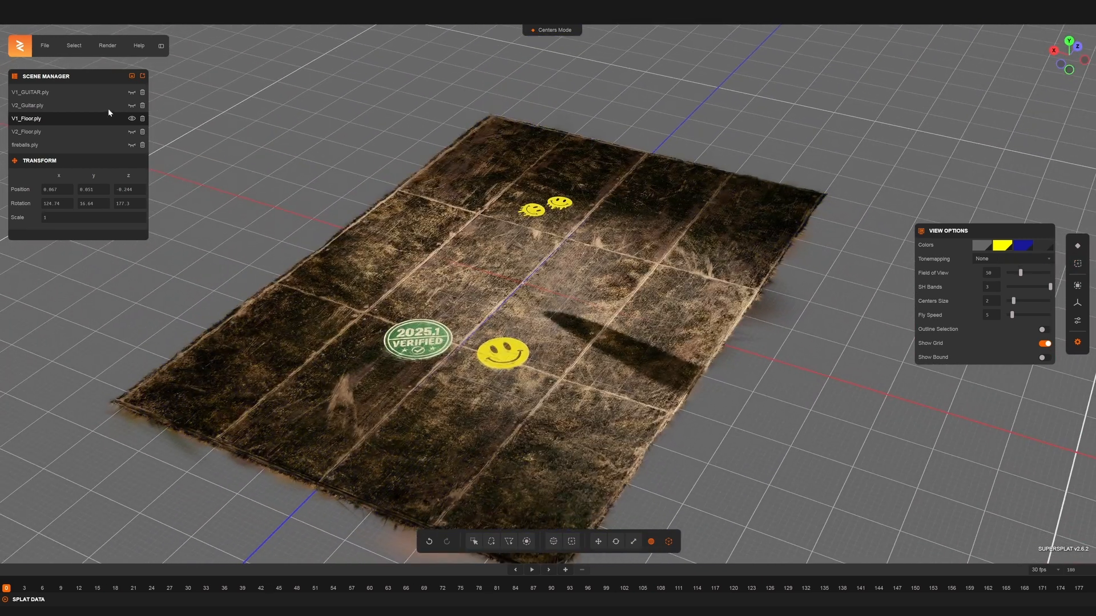
Compare V2_Floor.ply with V1_Floor.ply by toggling their visibility, and leave both floors hidden
click(132, 131)
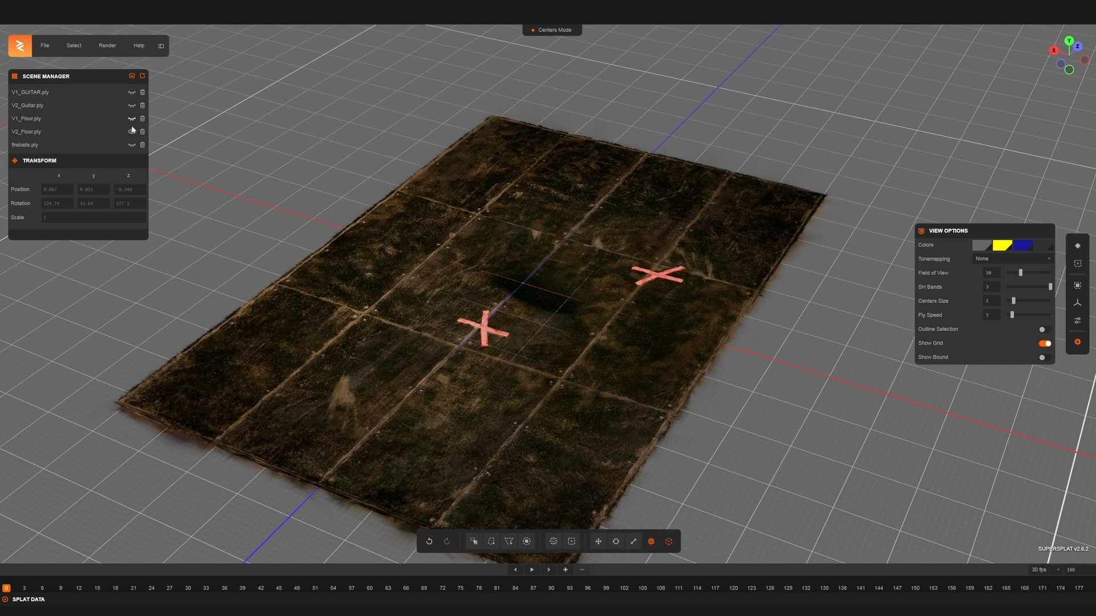
click(132, 131)
click(132, 119)
click(131, 119)
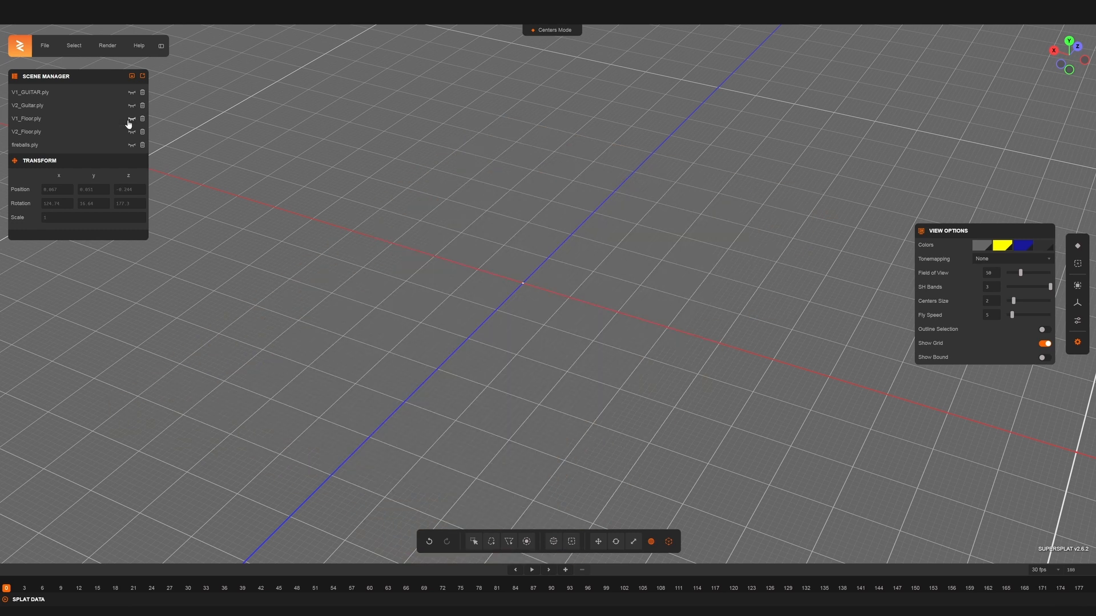
Show fireballs.ply, try ACES2 tonemapping on the fireballs, and set tonemapping back to None
click(131, 145)
drag(503, 256, 555, 256)
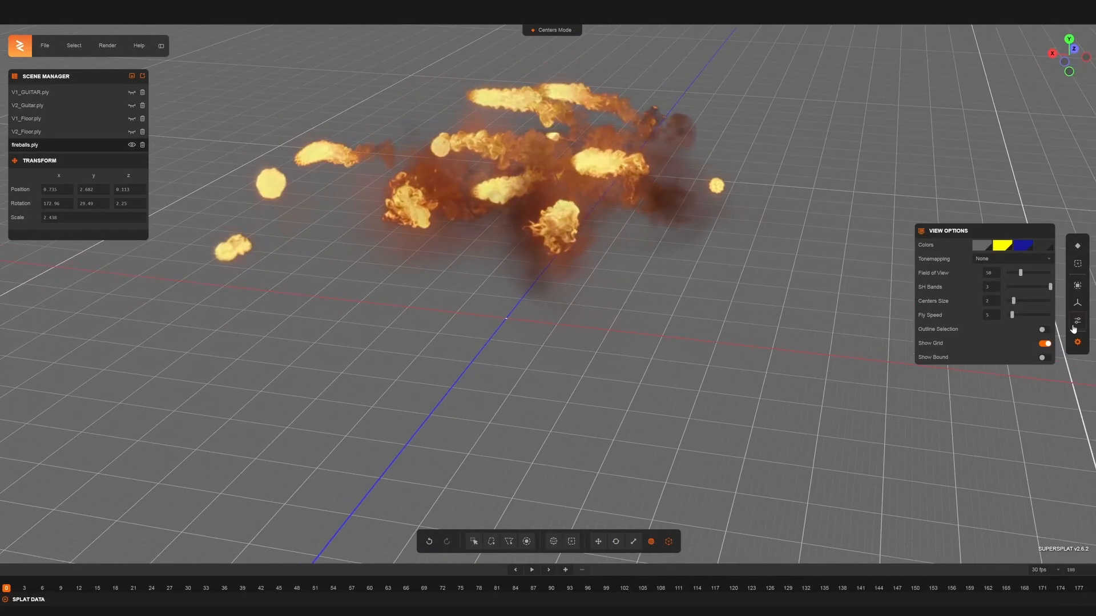
click(1078, 342)
click(1078, 342)
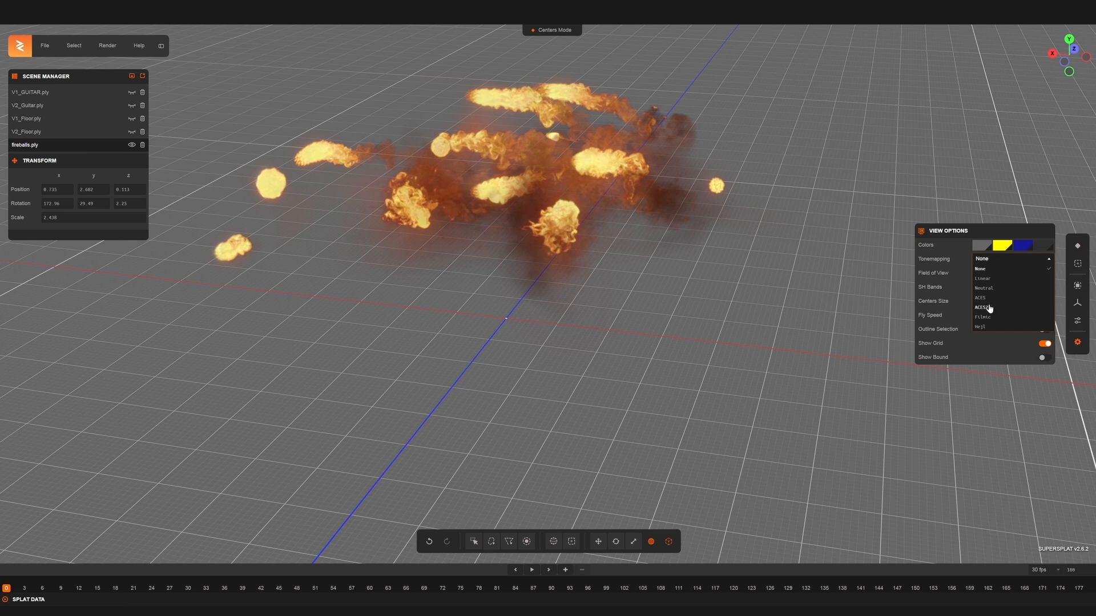
click(990, 309)
click(994, 260)
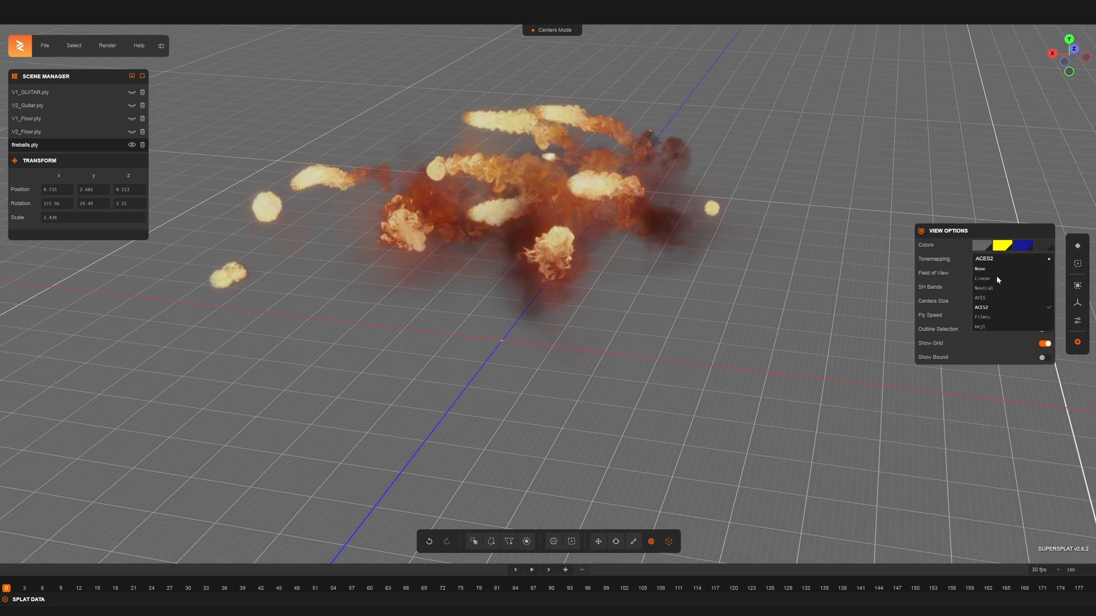
click(993, 269)
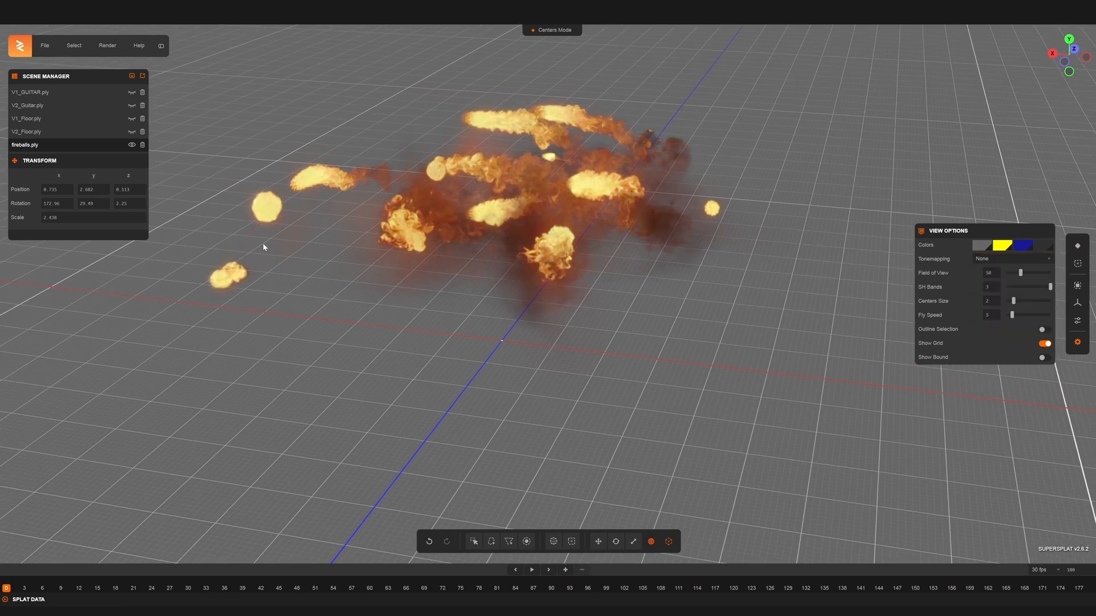
Show V2_Floor.ply in place of fireballs.ply and inspect its taped crosses and dark shadow area up close
click(132, 145)
click(132, 133)
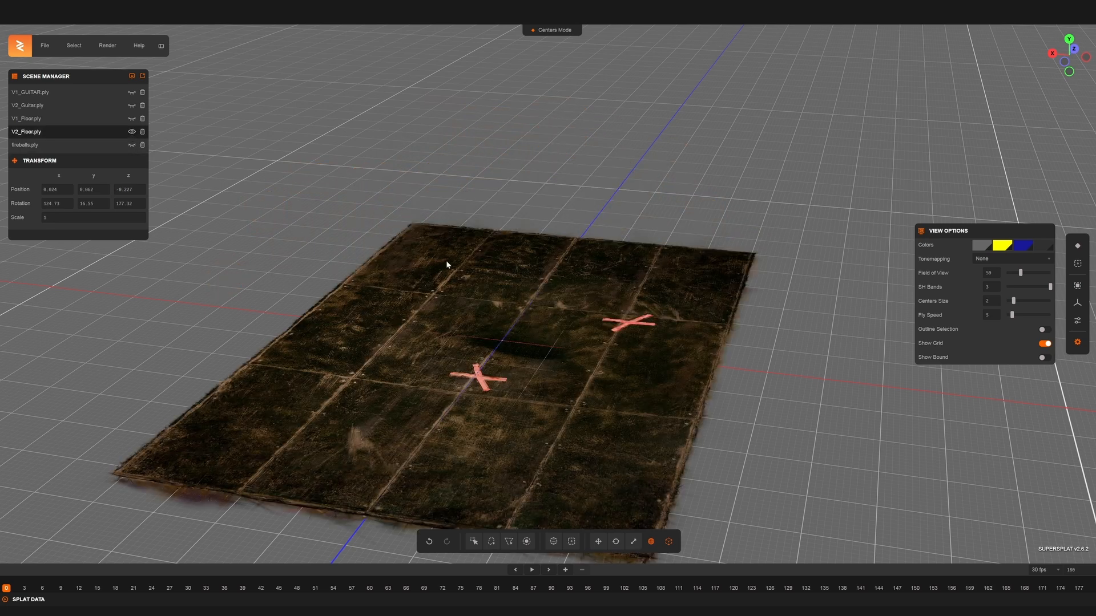
right_drag(448, 262, 482, 243)
drag(483, 243, 536, 341)
scroll(536, 341, up, 10)
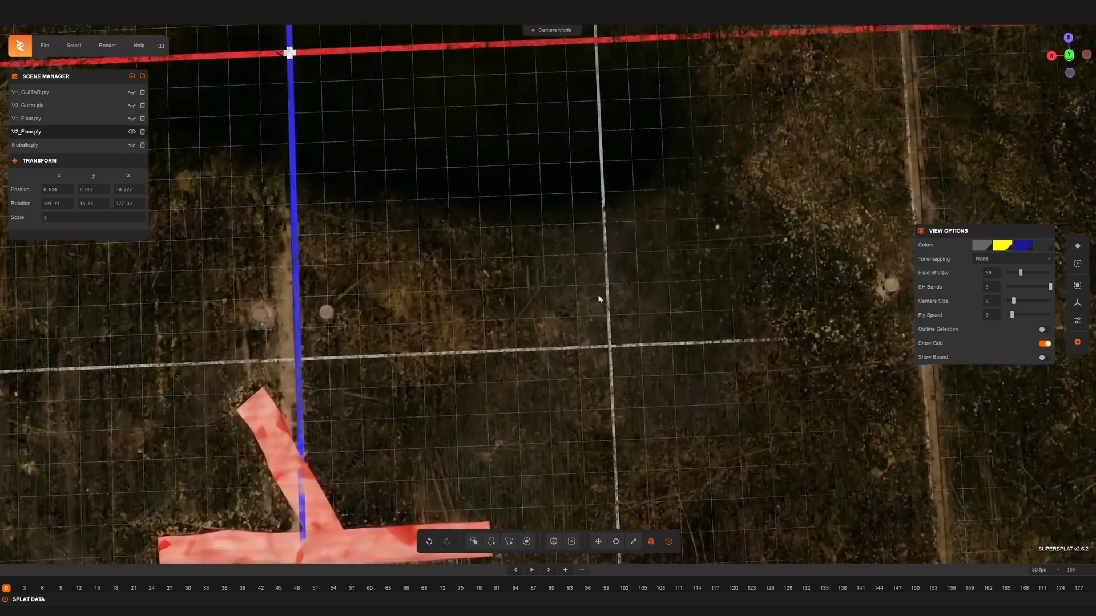
right_drag(599, 298, 293, 303)
drag(294, 303, 238, 209)
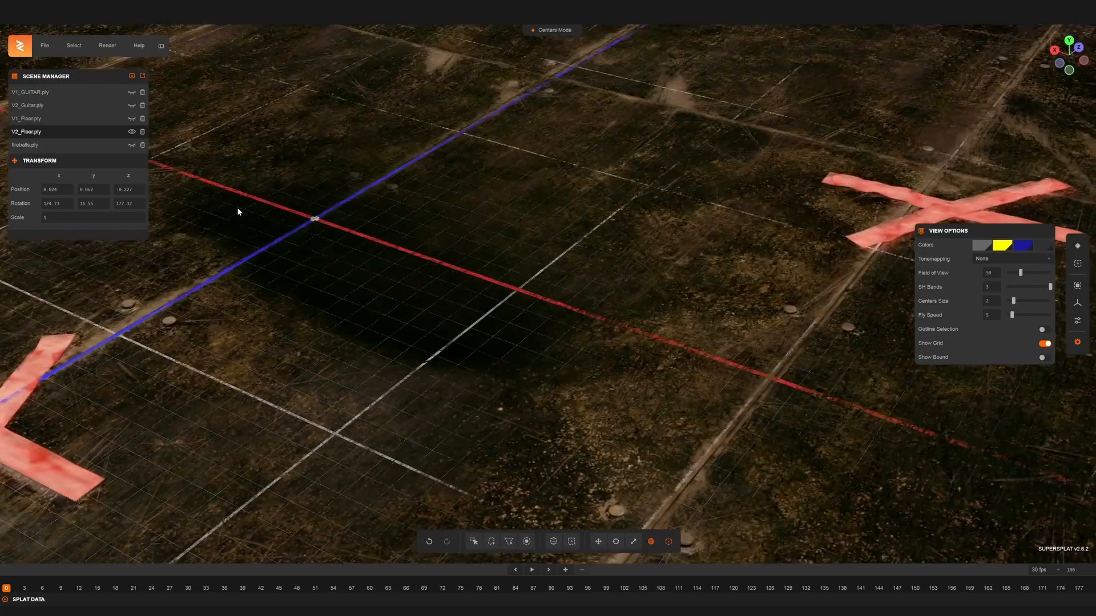
scroll(434, 294, down, 4)
scroll(429, 299, down, 5)
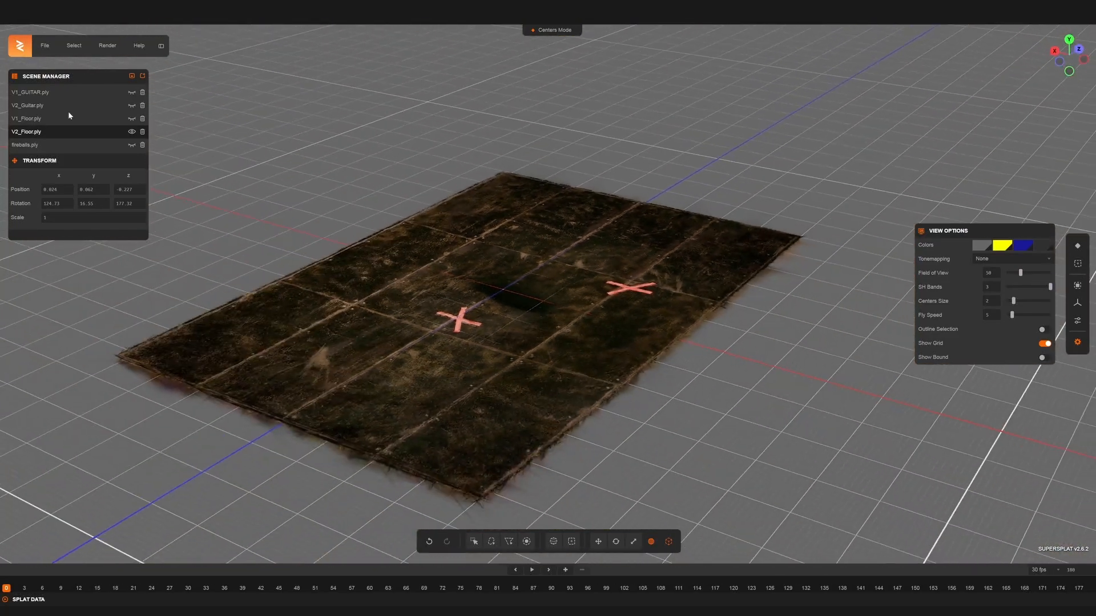
Show V1_Floor.ply in place of V2_Floor.ply to inspect its decals and shadow, and swap it for V2_Guitar.ply
click(131, 120)
click(131, 132)
drag(416, 251, 625, 348)
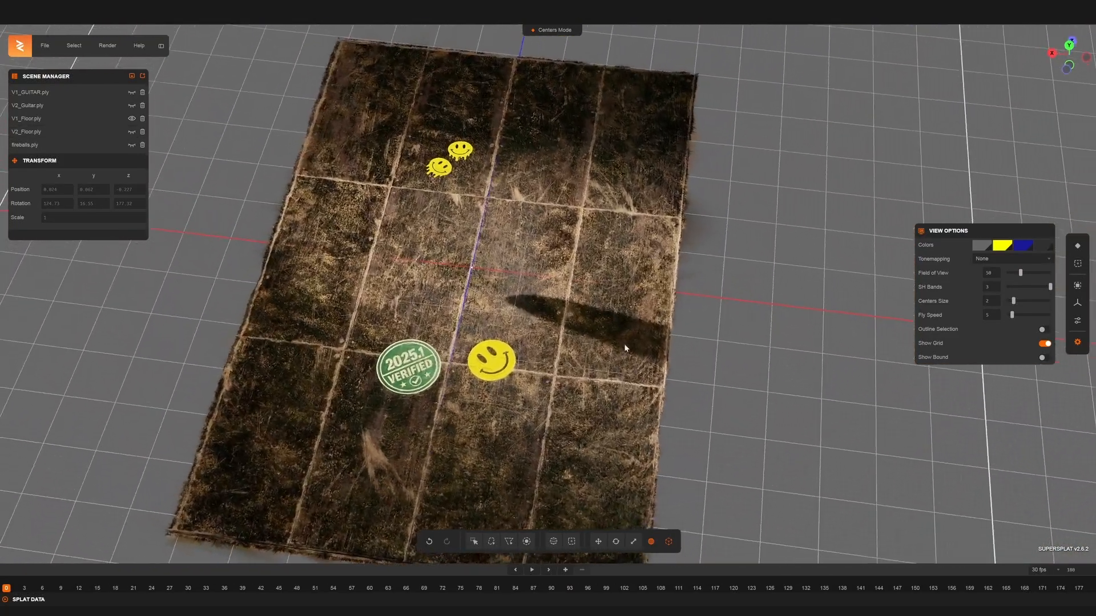
click(131, 106)
click(132, 120)
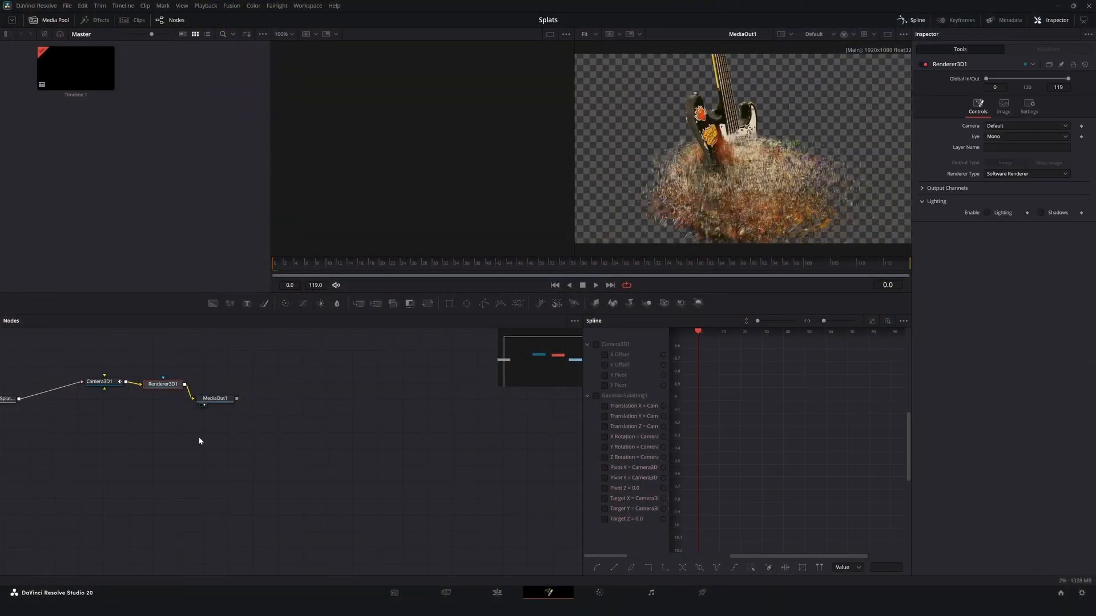
In DaVinci Resolve's Fusion composition, turn off noise for Model 1 of the Gaussian splatting node
right_click(237, 452)
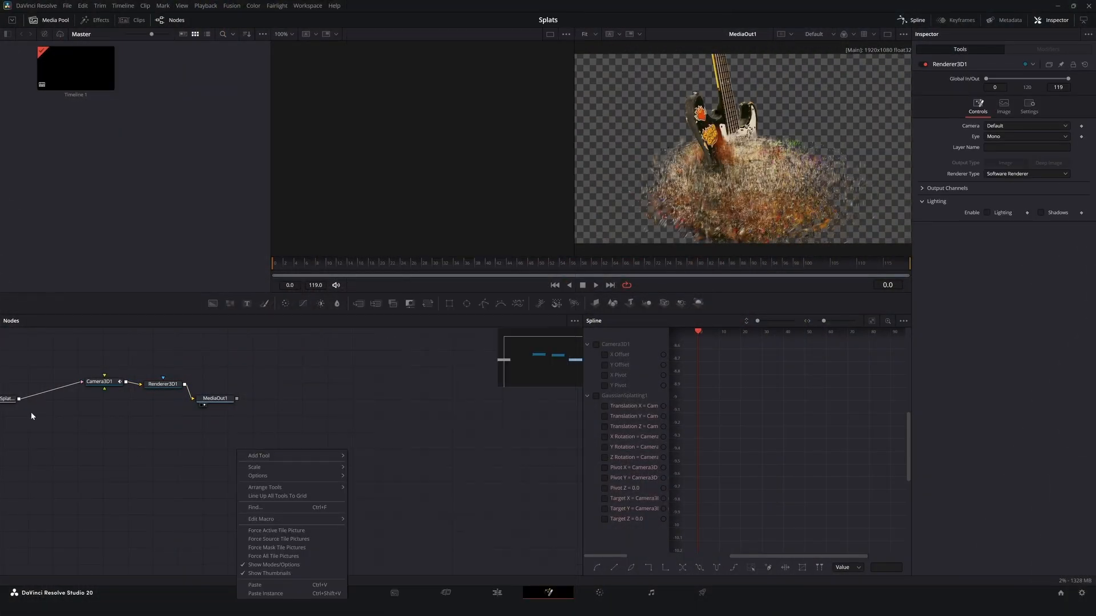
click(6, 400)
click(1005, 377)
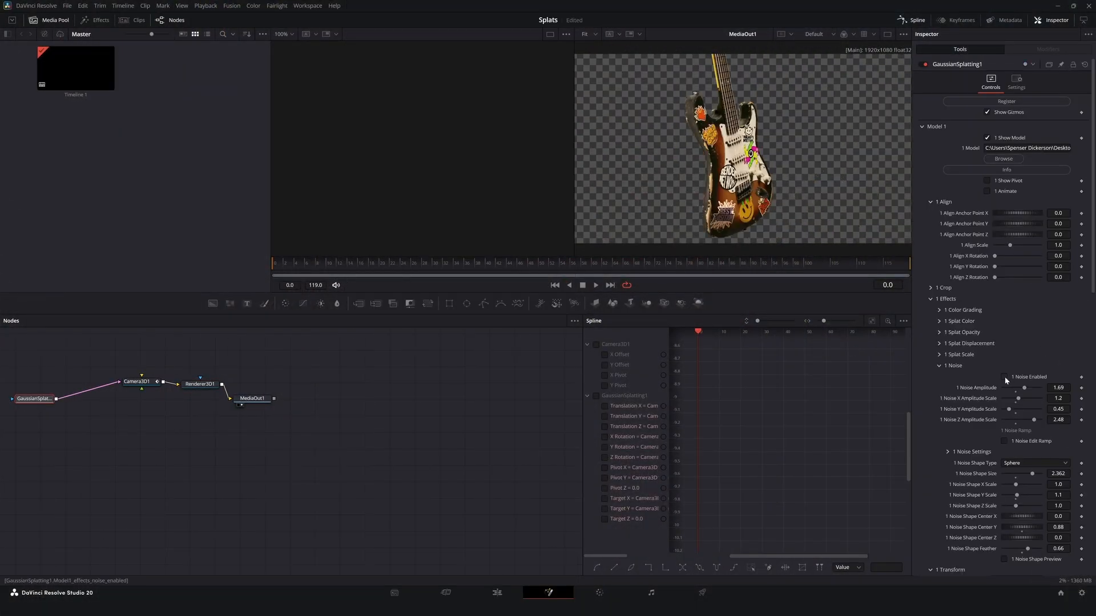
Preview the guitar composition on the edit timeline by scrubbing to 01:00:01:13
click(497, 592)
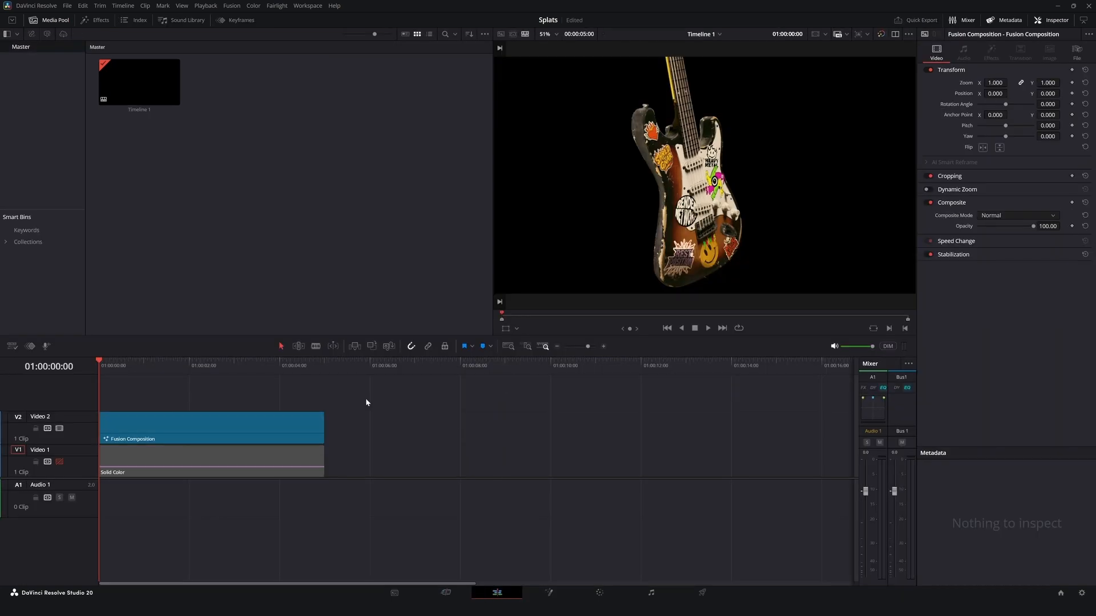
drag(101, 361, 167, 360)
scroll(695, 231, up, 4)
scroll(695, 231, down, 4)
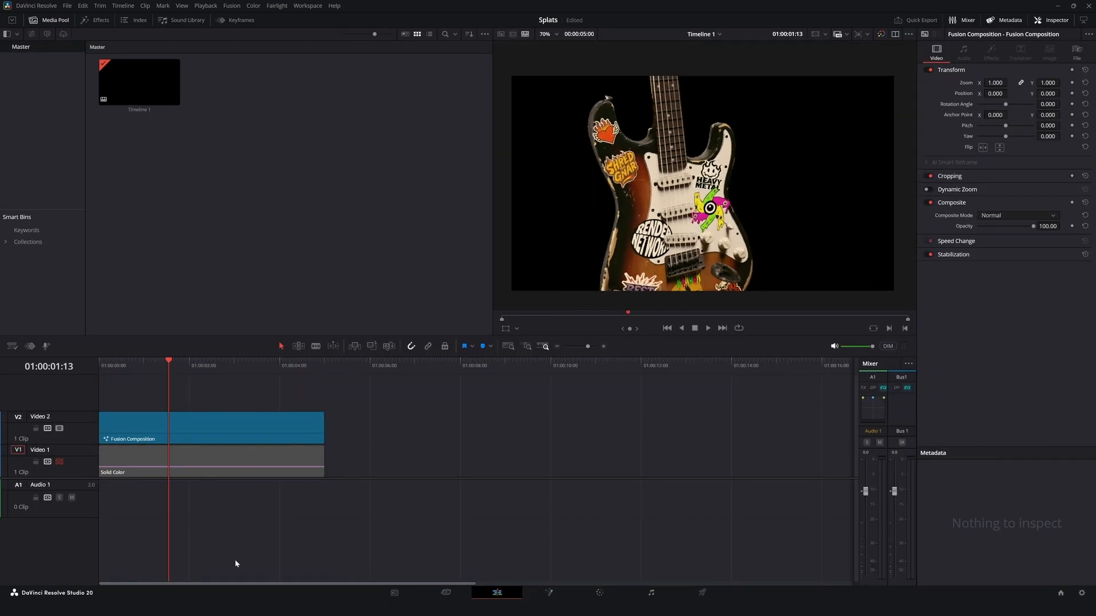
Back in the Fusion composition, replace Model 1 with V2_Guitar.ply, preview it at frame 25, and reload V1_Guitar.ply
click(549, 592)
drag(160, 431, 193, 437)
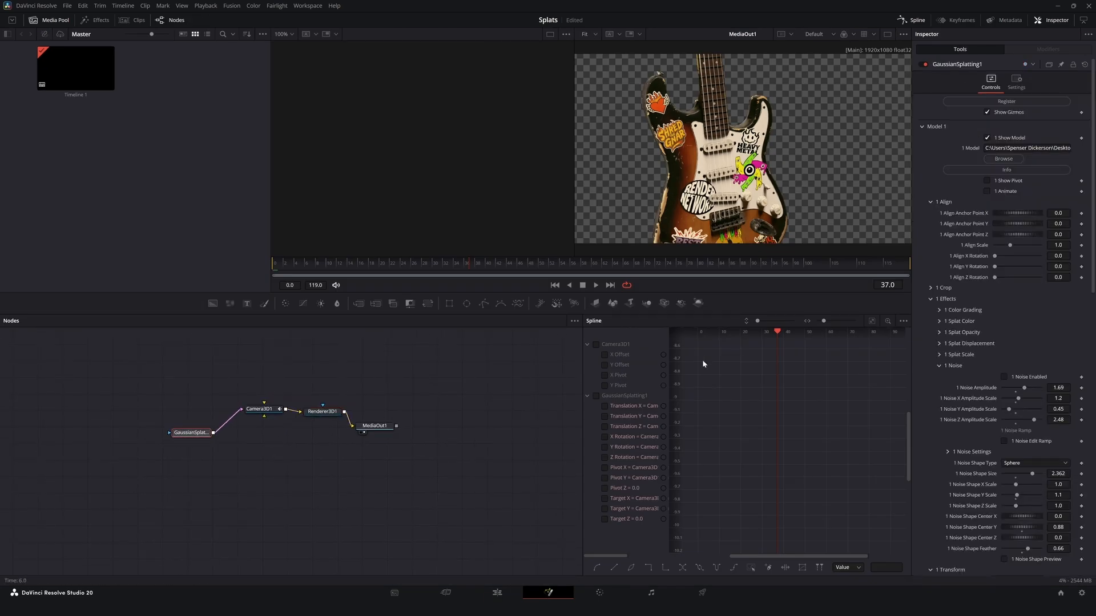
click(923, 127)
click(922, 127)
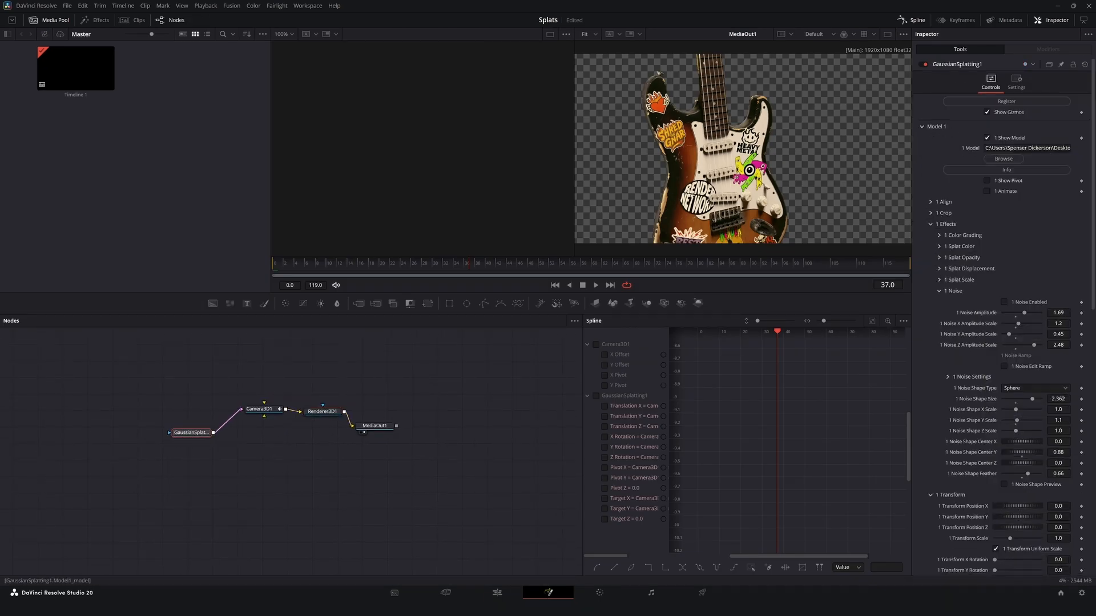
click(1004, 159)
double_click(114, 106)
drag(472, 264, 406, 232)
click(1003, 159)
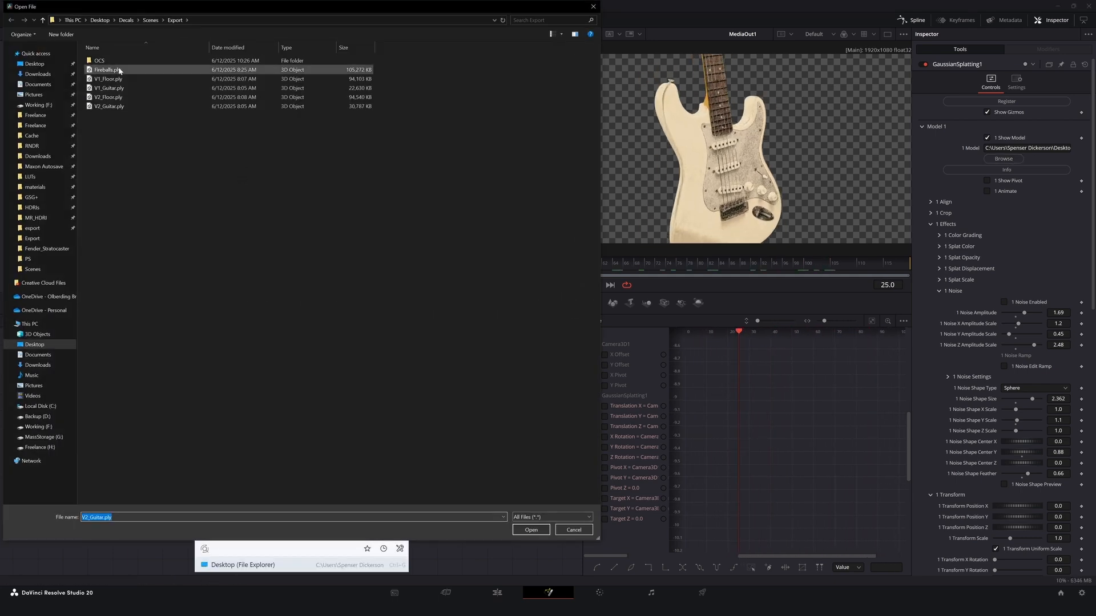
double_click(114, 87)
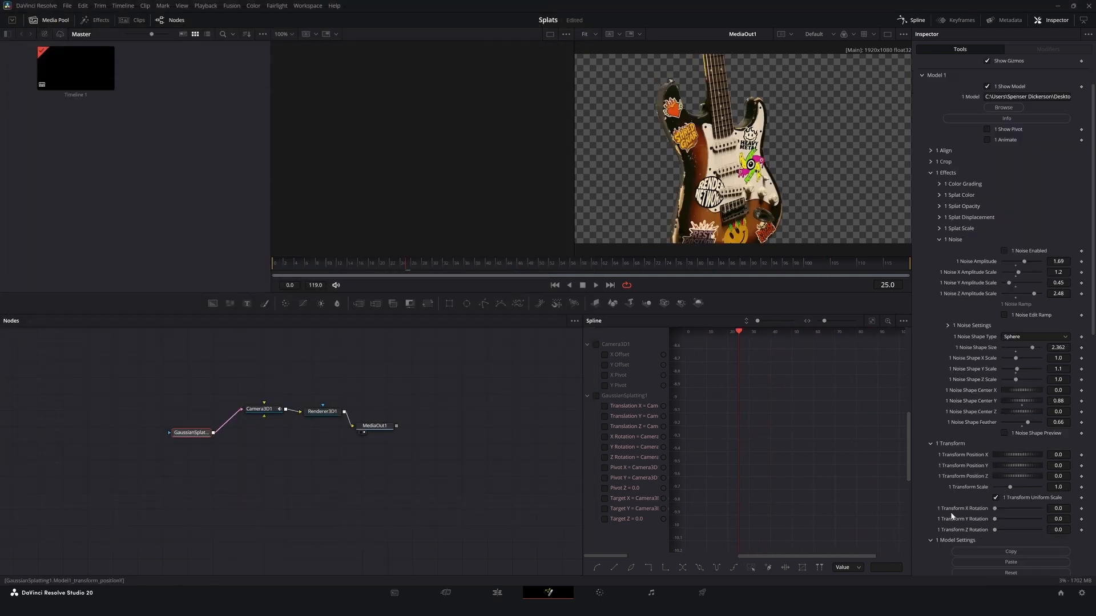
Load the Camera3D1 node into the empty viewer and examine the guitar and camera in the 3D perspective view
click(269, 410)
key(1)
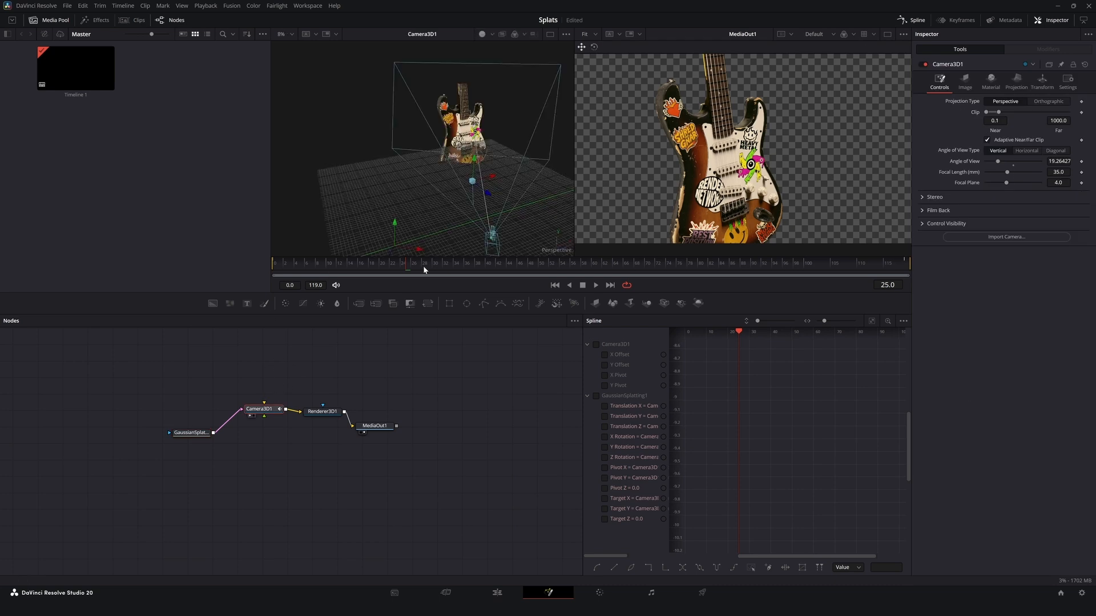
alt+middle_drag(411, 188, 446, 179)
drag(490, 191, 367, 238)
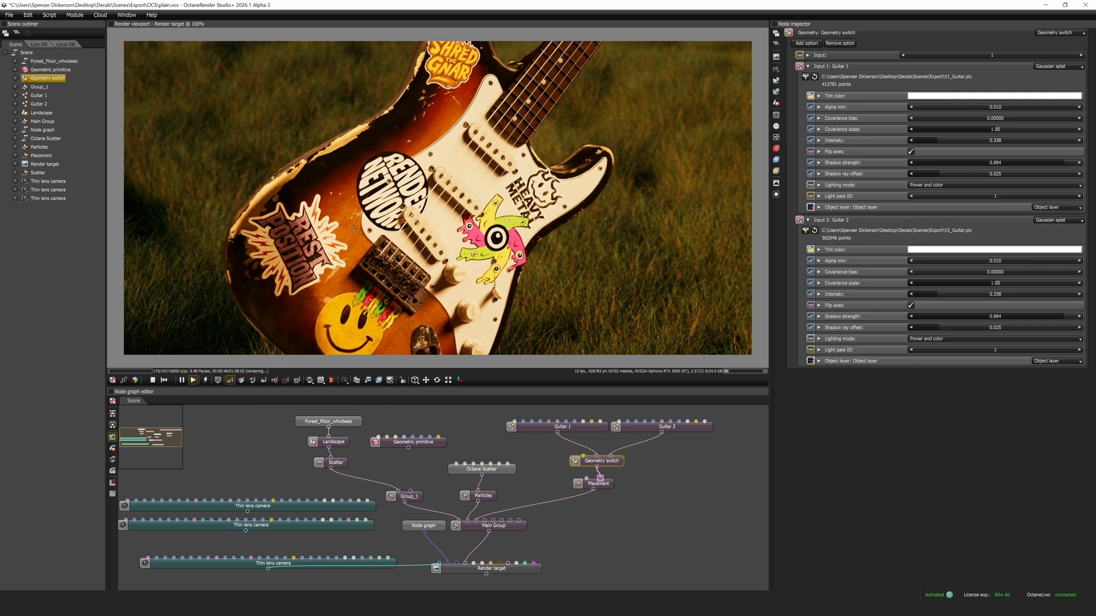
In OctaneRender, disconnect Group_1 from the Main Group to remove the grass, and reconnect it to the first input
click(579, 531)
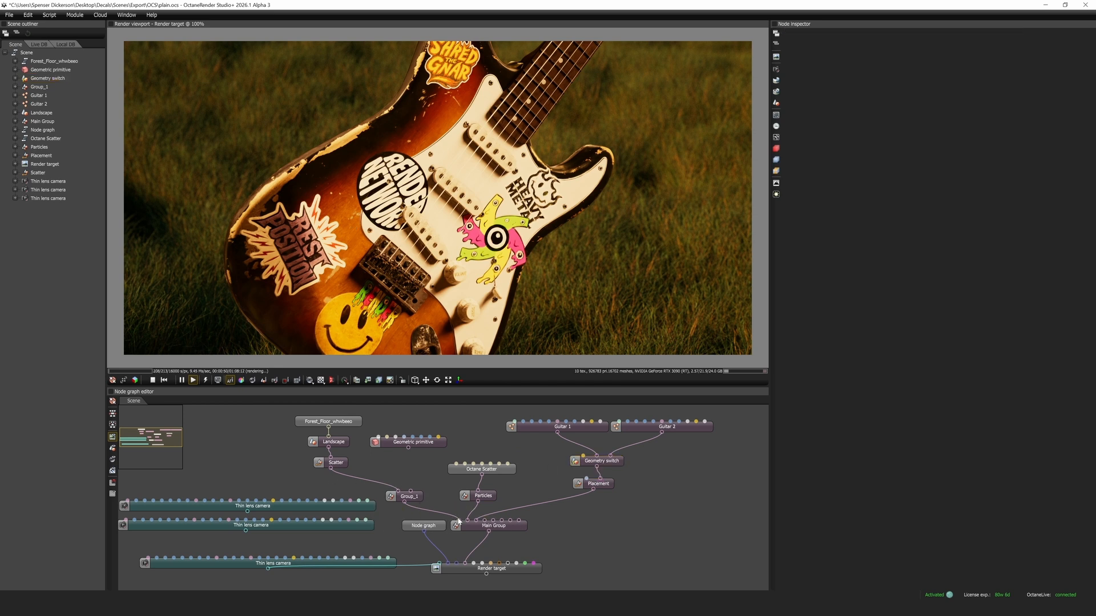
drag(459, 520, 449, 503)
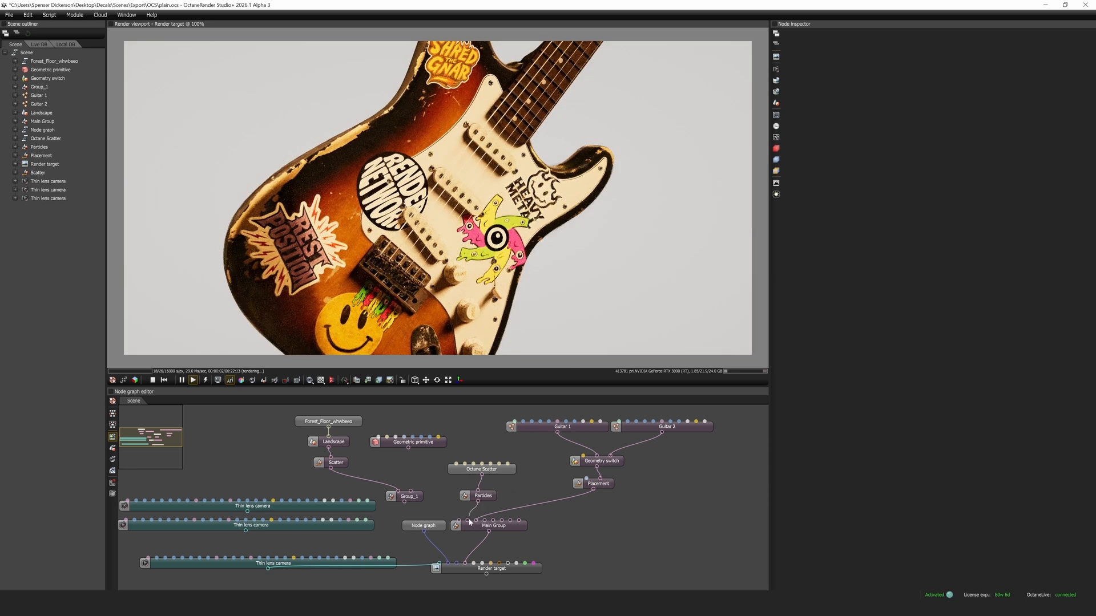
drag(459, 521, 405, 502)
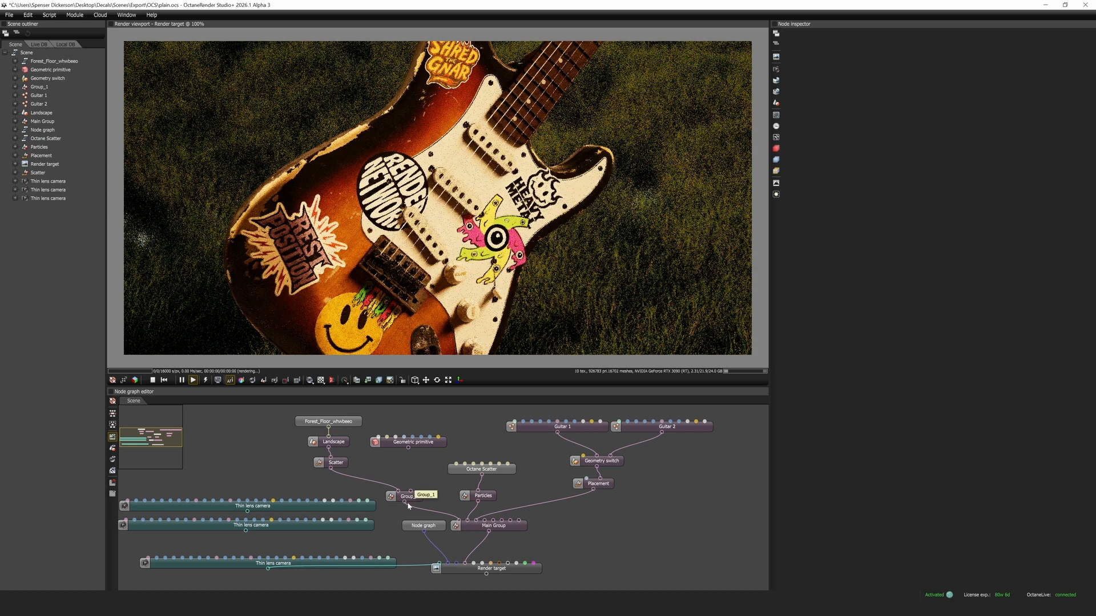
mouse_move(468, 521)
mouse_down()
mouse_move(481, 503)
mouse_move(467, 521)
mouse_up()
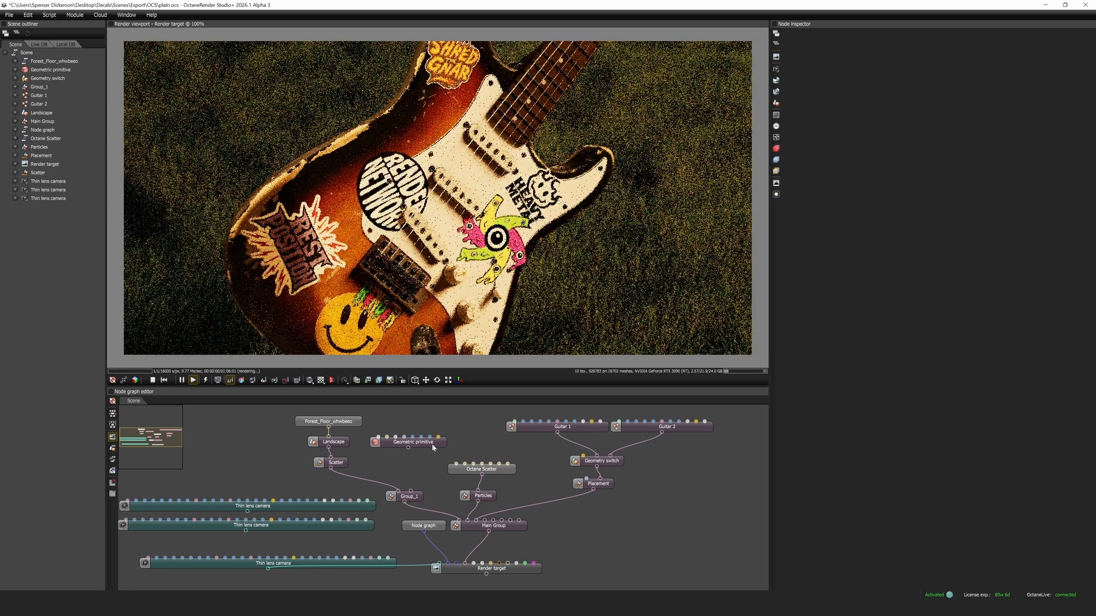
Select the Geometric primitive node, and unplug the guitar's Placement node from Input 3 of the Main Group and reconnect it
drag(409, 445, 411, 444)
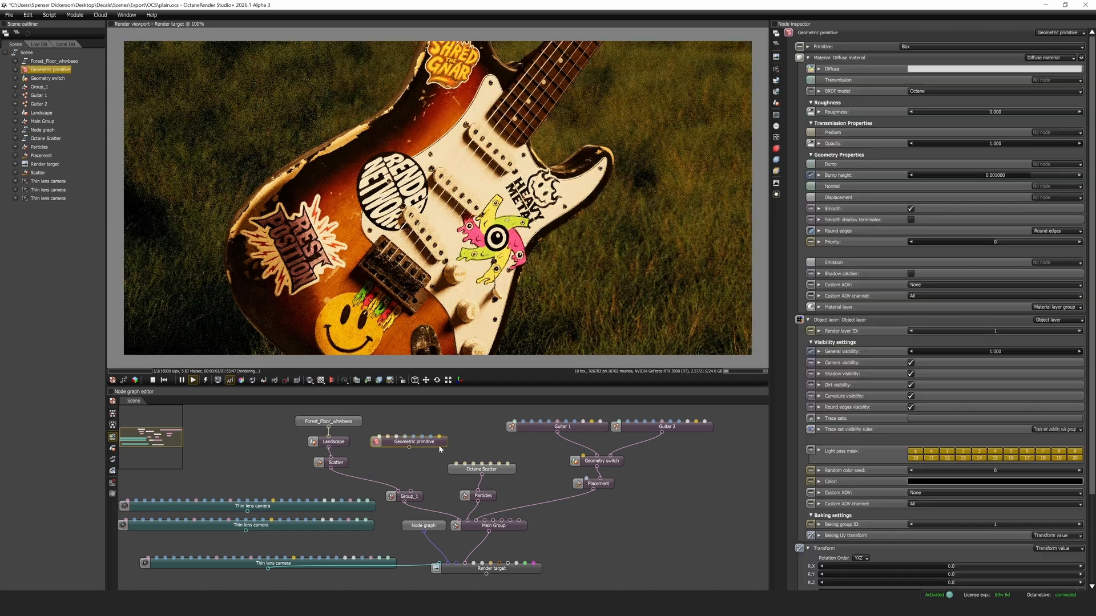
click(631, 462)
drag(593, 490, 476, 520)
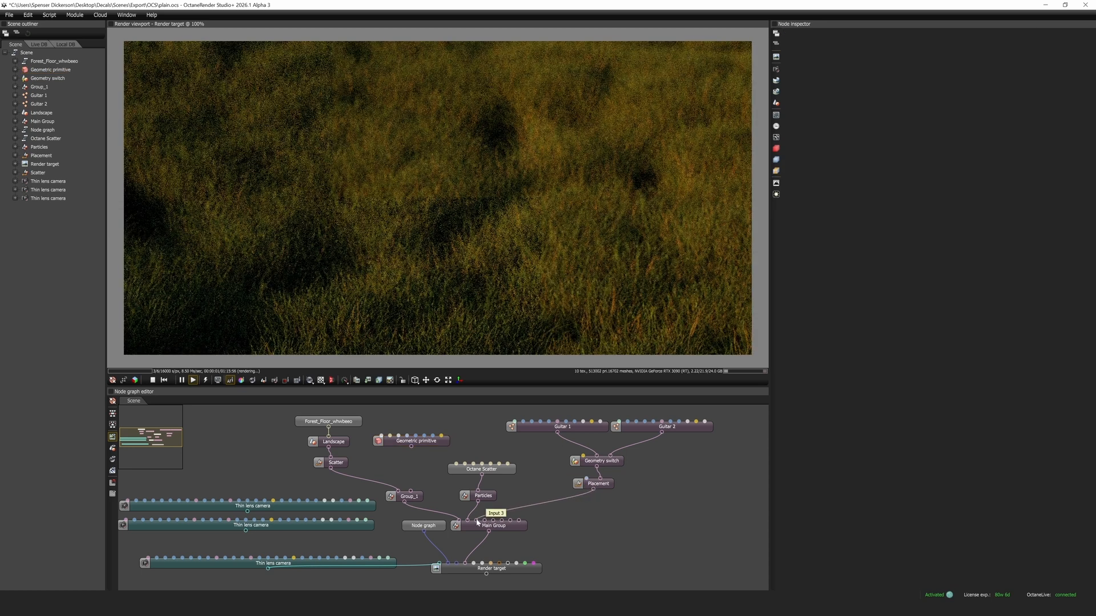
Connect the uppermost Thin lens camera to the Render target and select the guitar's Placement node
click(600, 487)
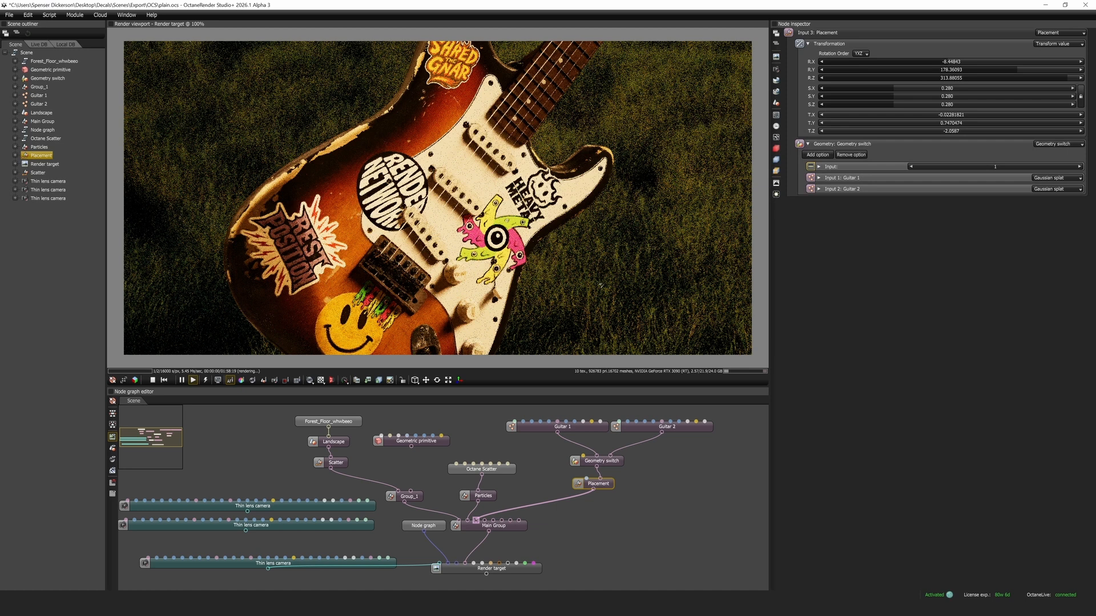
drag(248, 512, 444, 568)
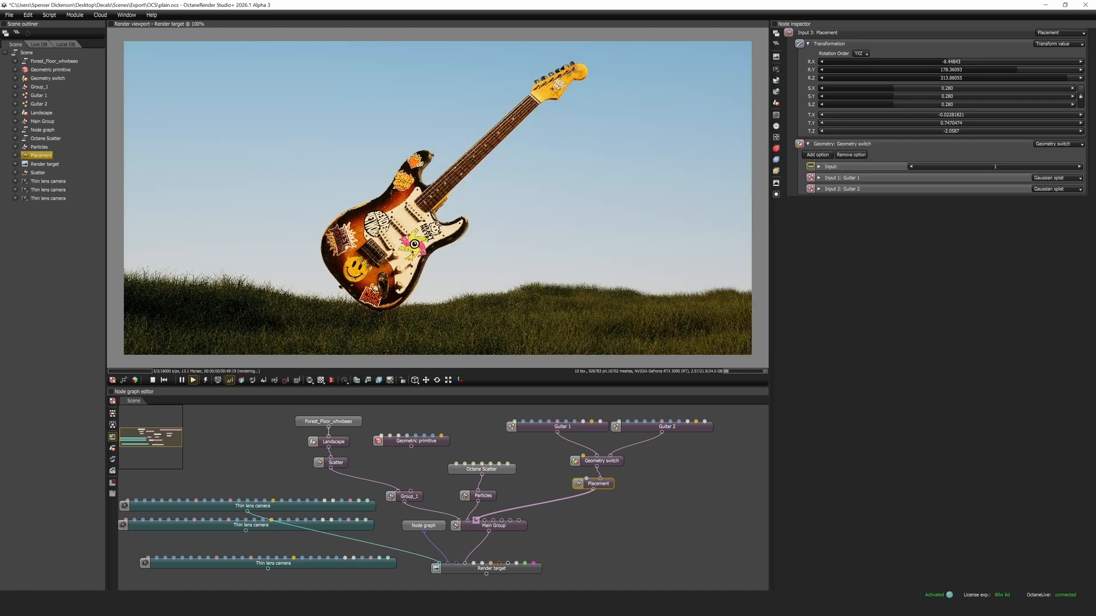
click(615, 489)
click(606, 487)
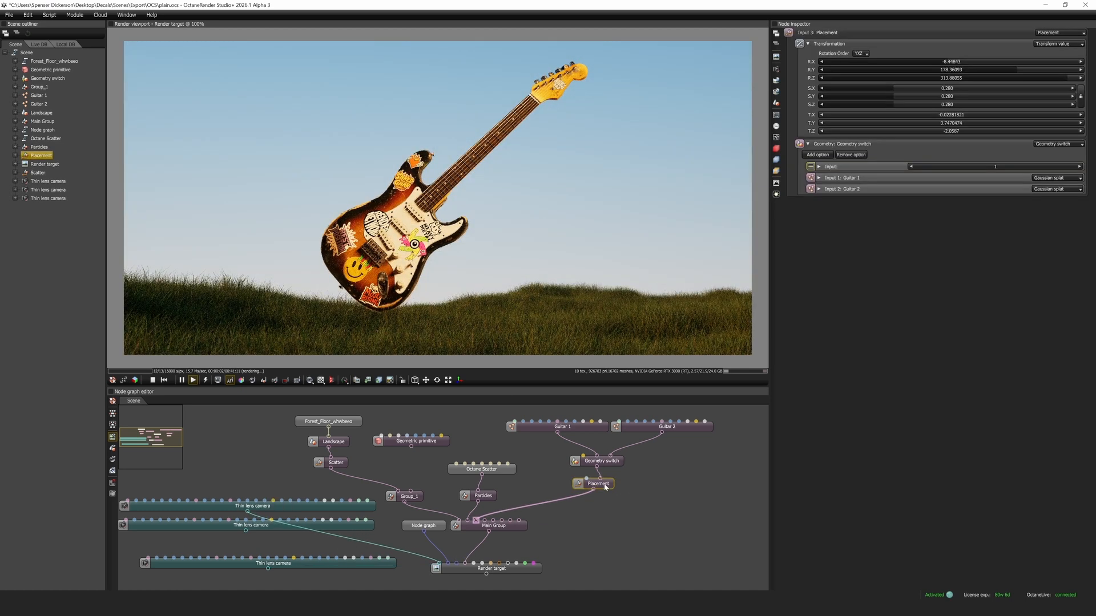
Move the guitar upward with the translation gizmo to about T.X -0.111, T.Y 0.831 and T.Z -2.049, and deselect its Placement node
click(428, 382)
drag(340, 289, 357, 271)
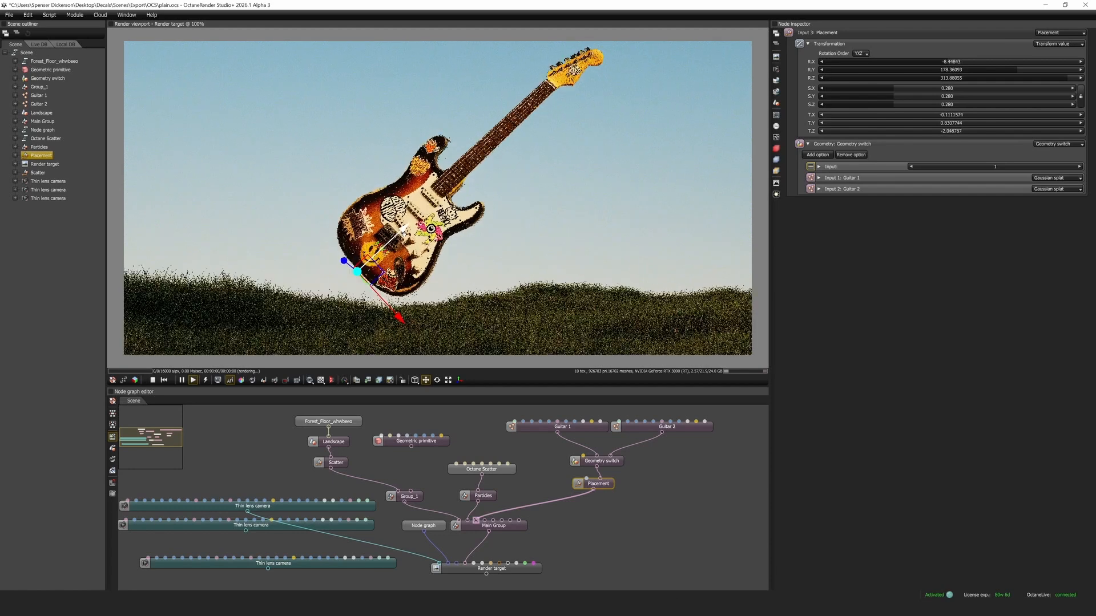
click(438, 380)
click(426, 381)
click(630, 508)
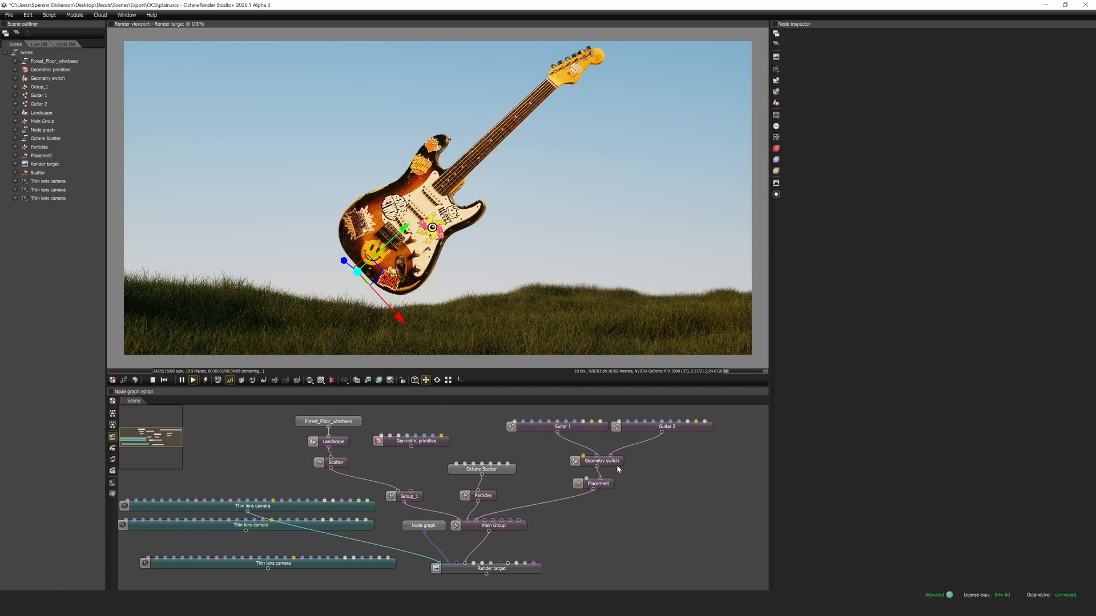
Examine the Geometry switch and compare the Gaussian splat settings of the Guitar 1 and Guitar 2 nodes
click(616, 466)
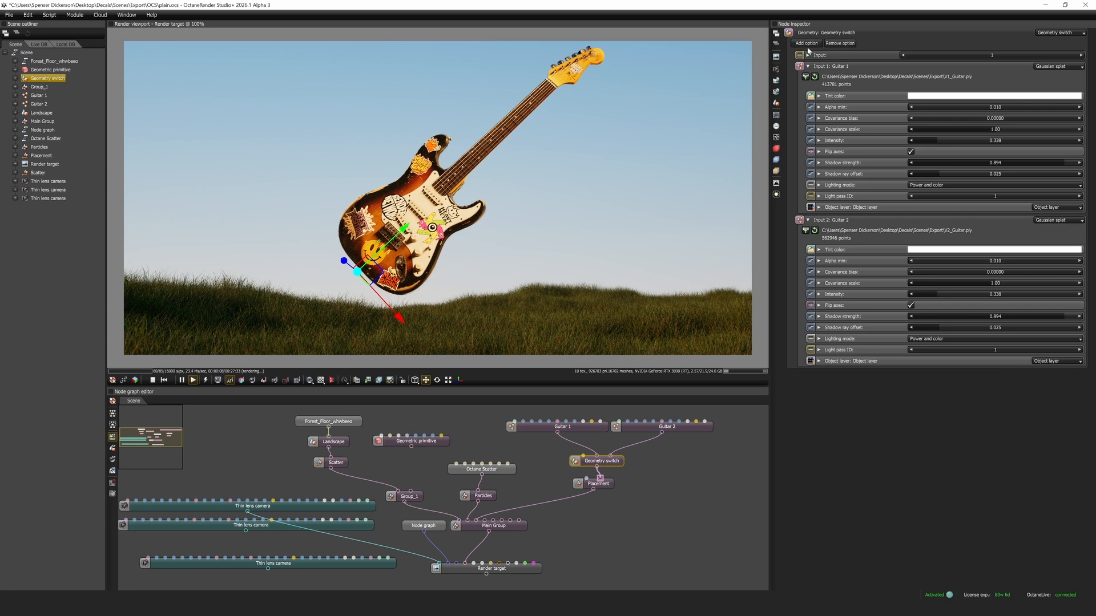
click(808, 66)
click(809, 66)
click(633, 424)
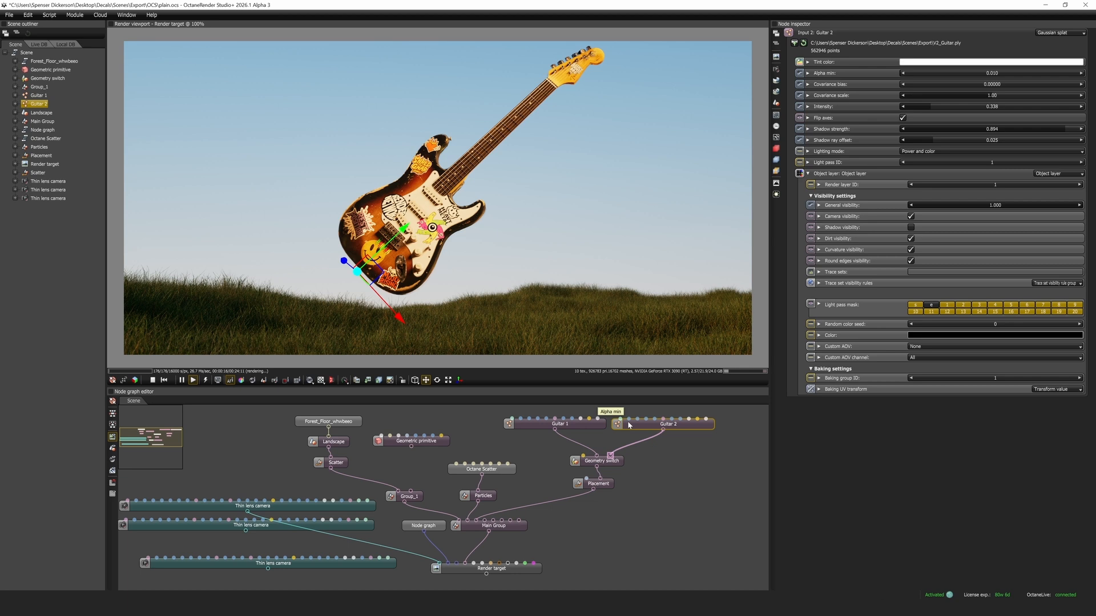
click(593, 426)
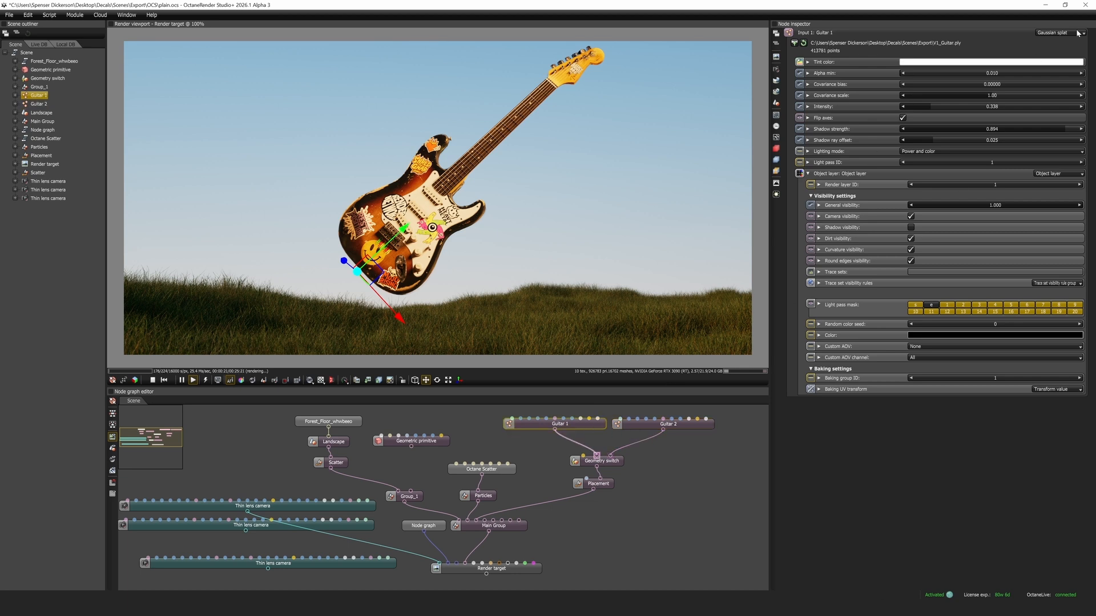
click(664, 428)
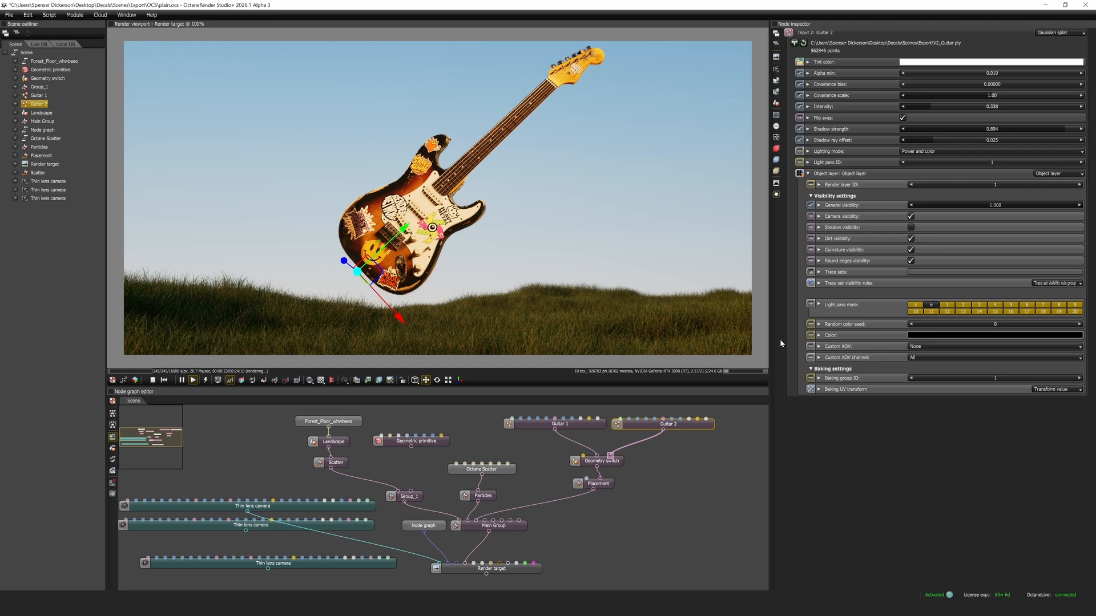
click(621, 464)
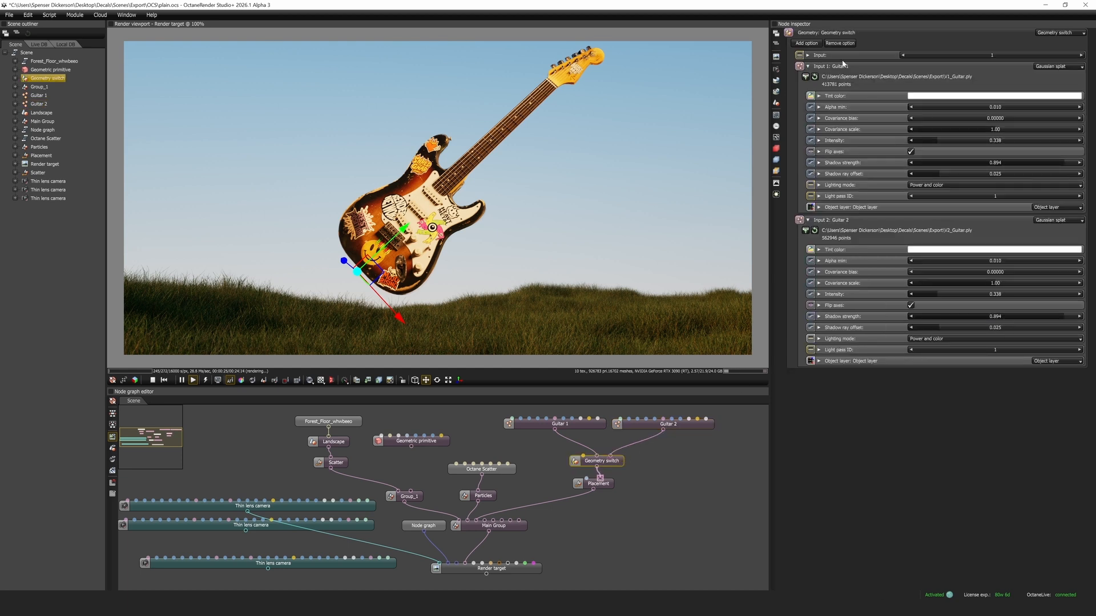
Collapse the Guitar 1 and Guitar 2 inputs of the Geometry switch and toggle its active input between them, ending on 2
click(807, 66)
click(808, 77)
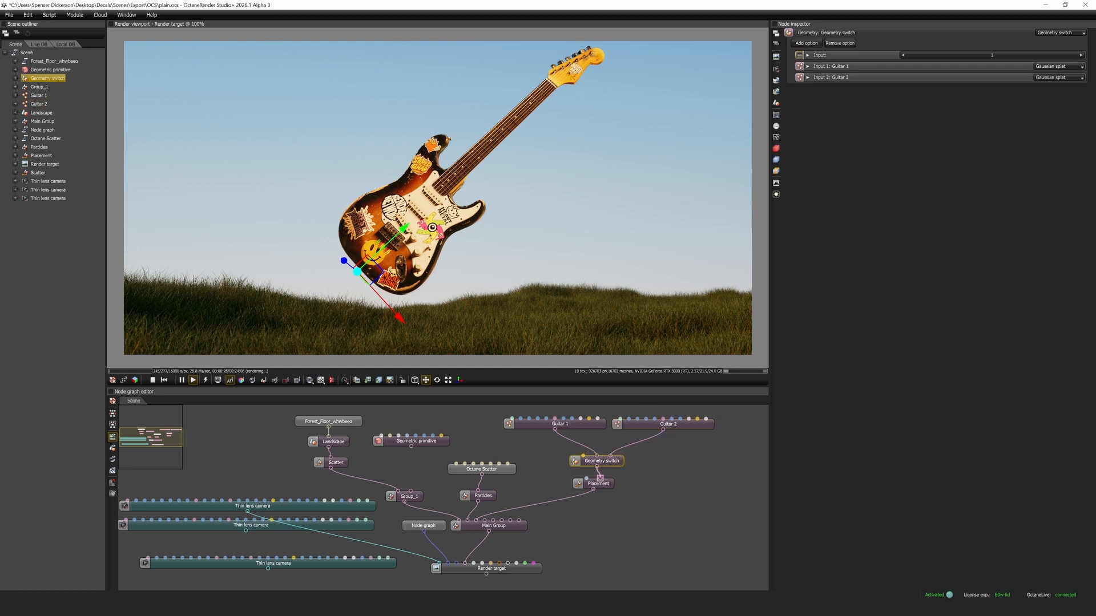
click(1080, 56)
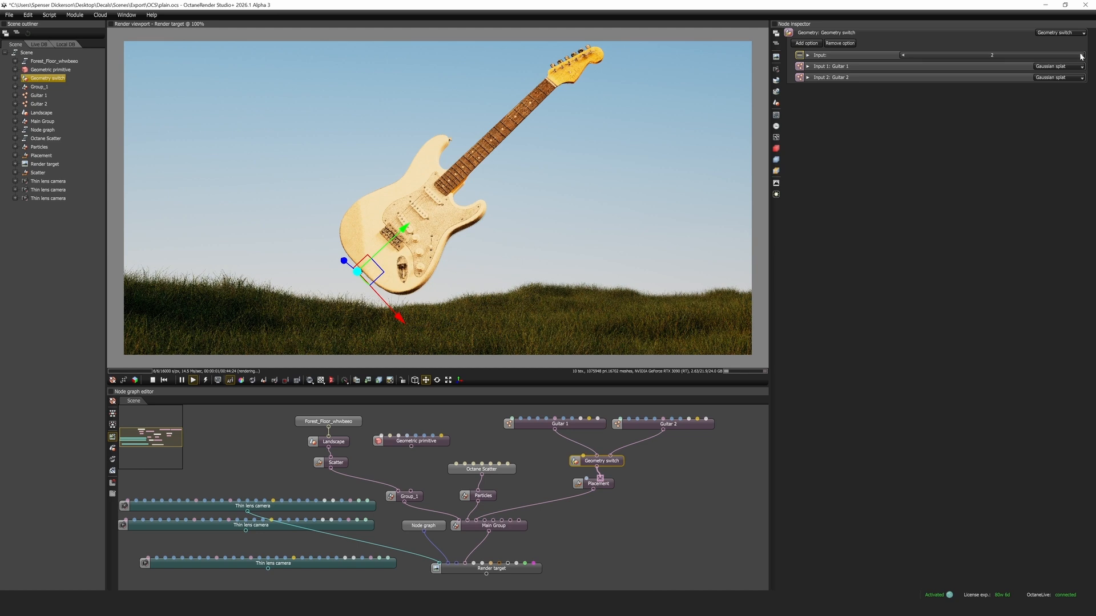
click(903, 56)
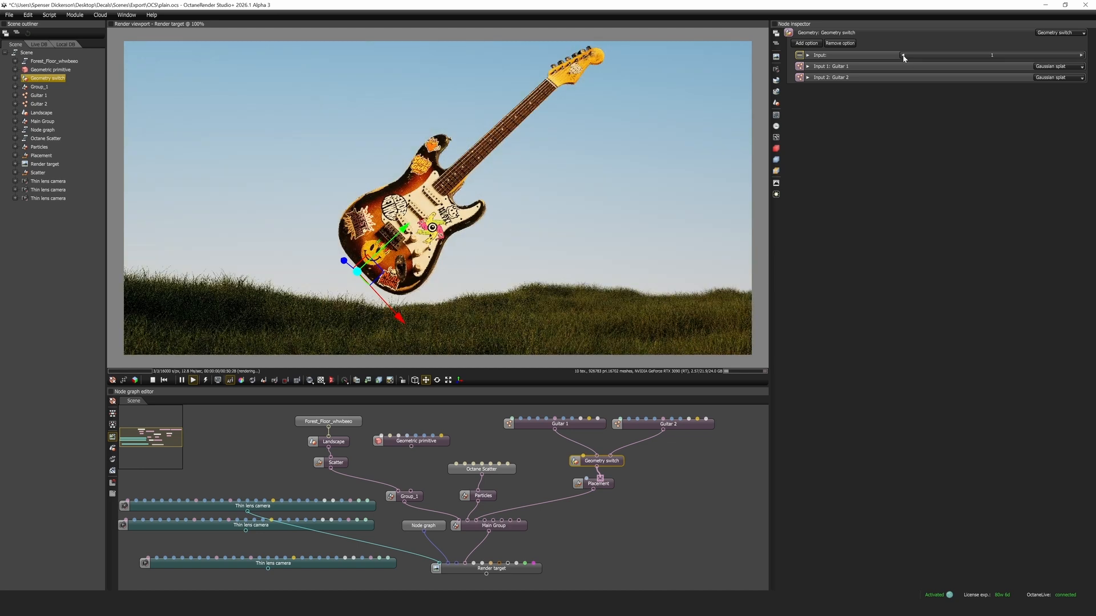
click(1081, 55)
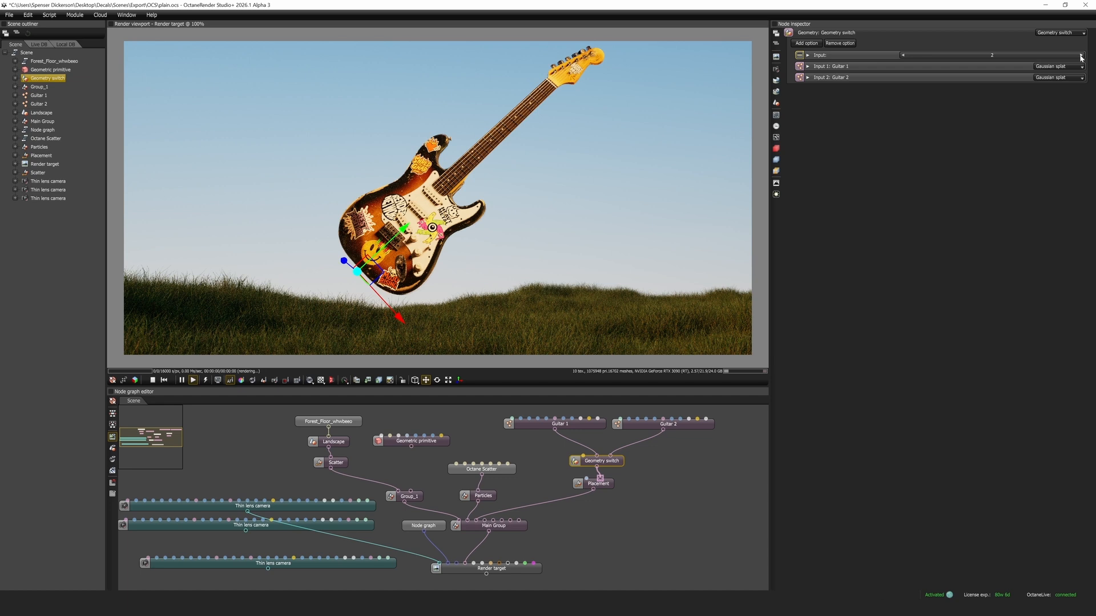
Preview both guitars through the middle and lowest Thin lens cameras, set the Geometry switch input to 1, and reconnect the uppermost camera
drag(245, 531, 448, 563)
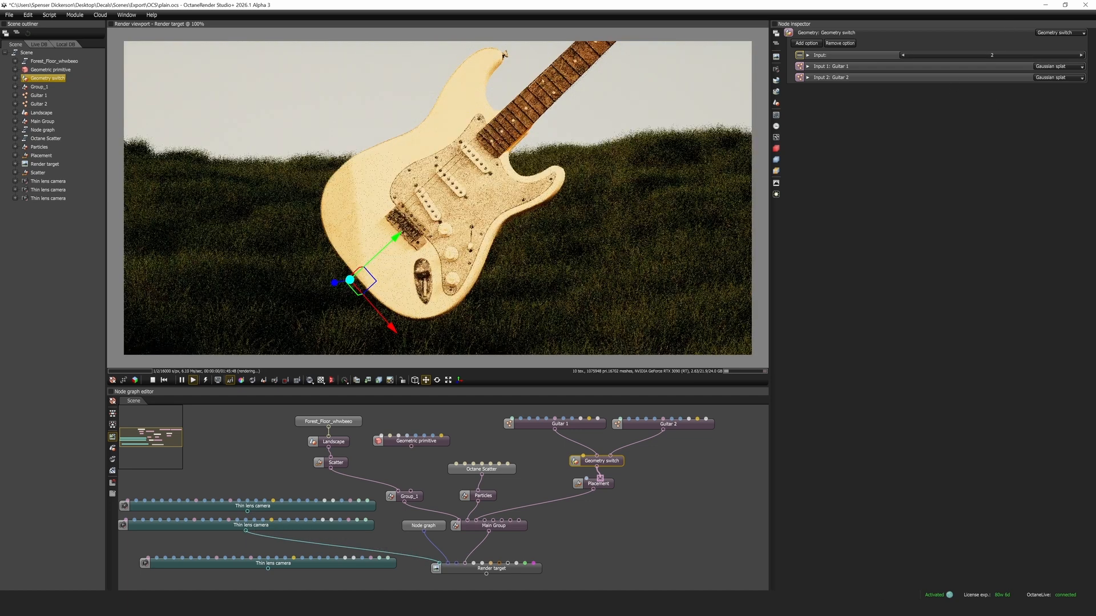
click(902, 55)
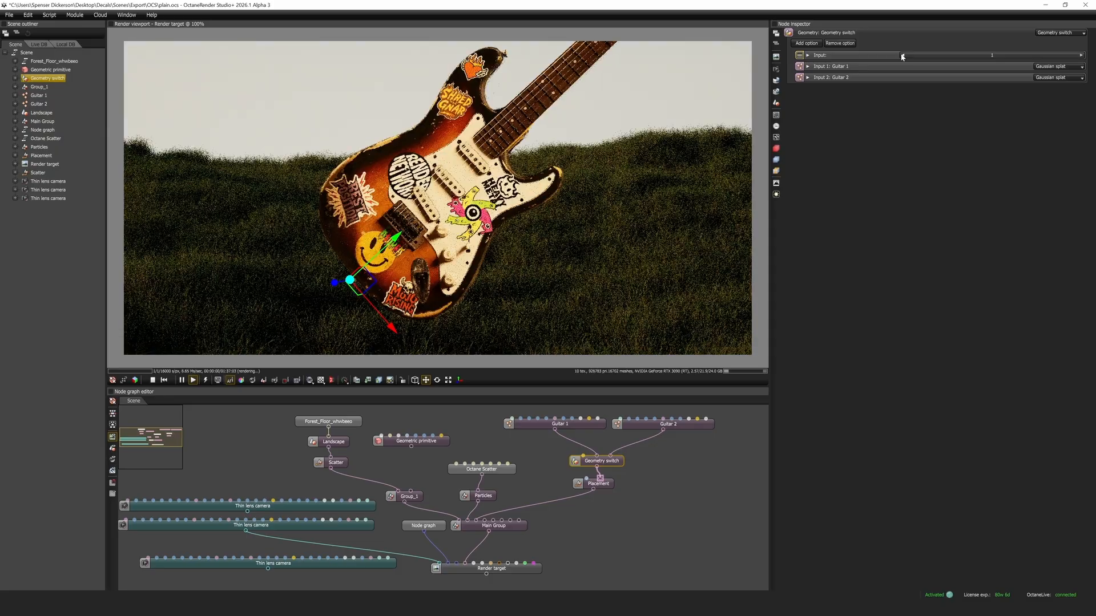
click(1082, 55)
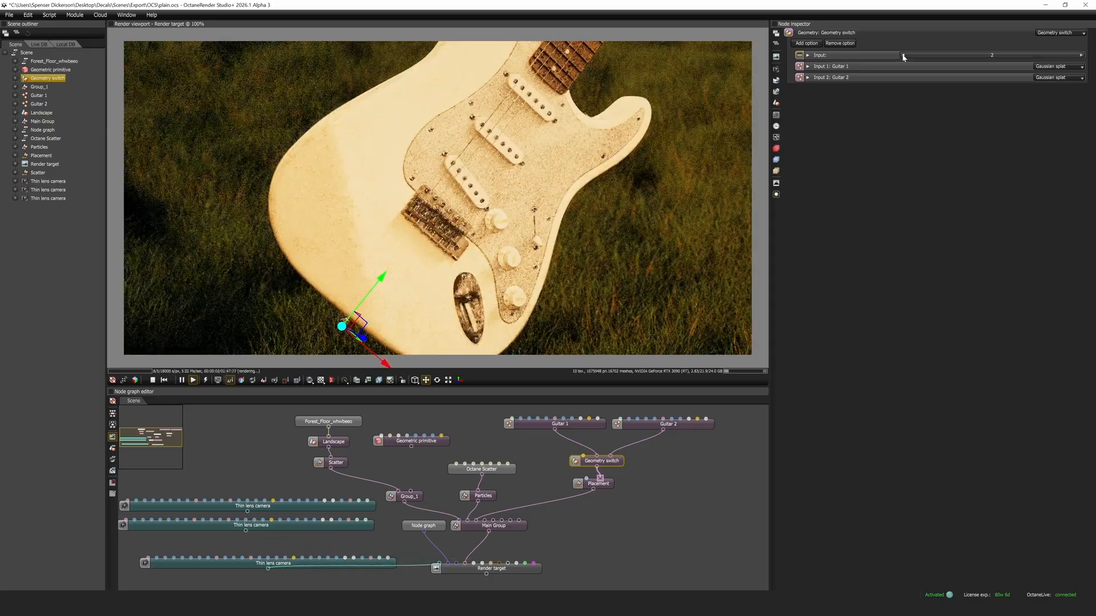
click(902, 56)
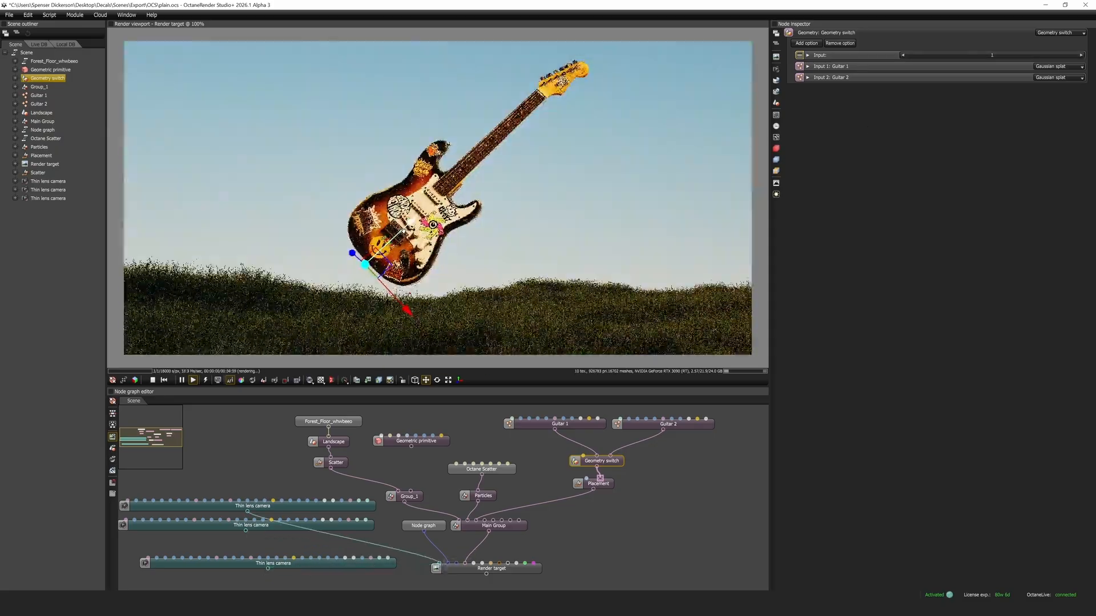
Reframe the guitar closer in the viewport and set the daylight environment's North offset to about -0.355 to put the sun behind it
scroll(404, 231, down, 2)
drag(404, 231, 391, 227)
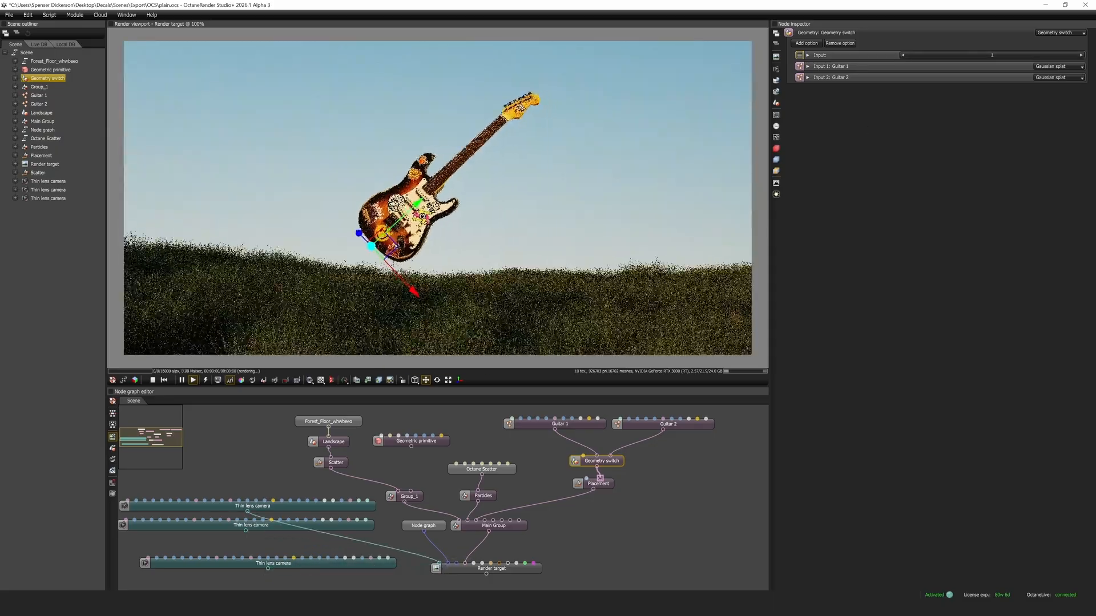
scroll(391, 227, up, 4)
click(423, 525)
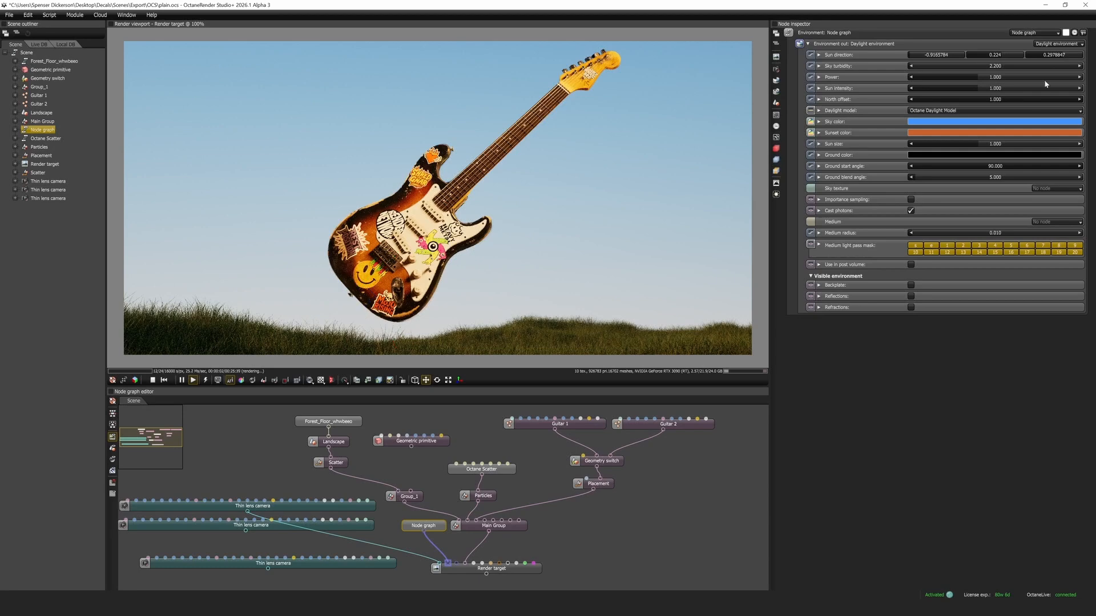
drag(1083, 101, 964, 110)
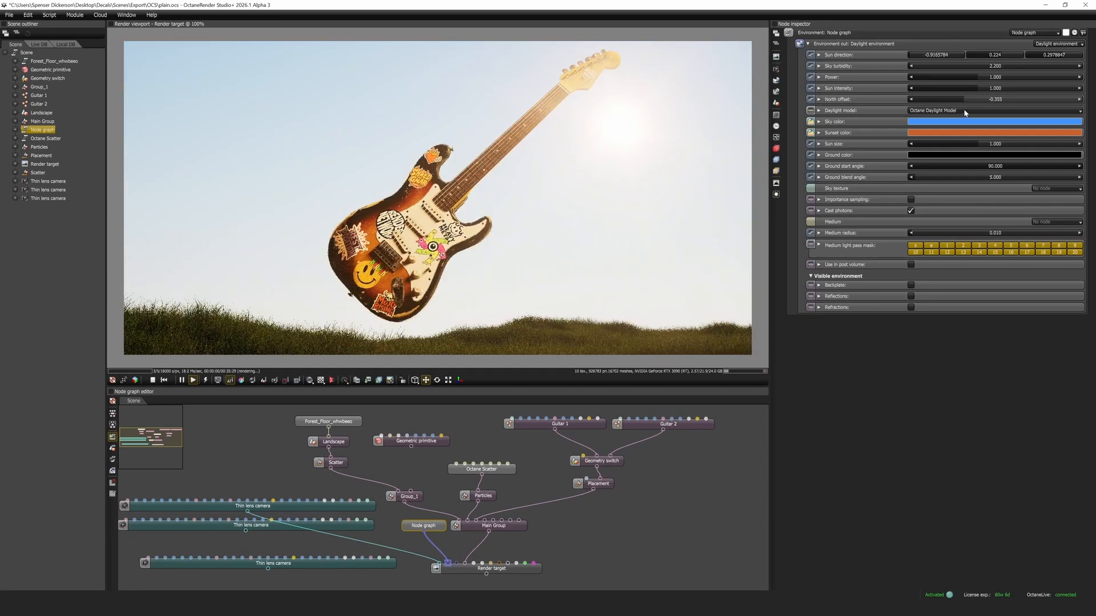
Enable Shadow visibility on the Guitar 1 splat and set its Shadow strength to about 0.940
click(560, 425)
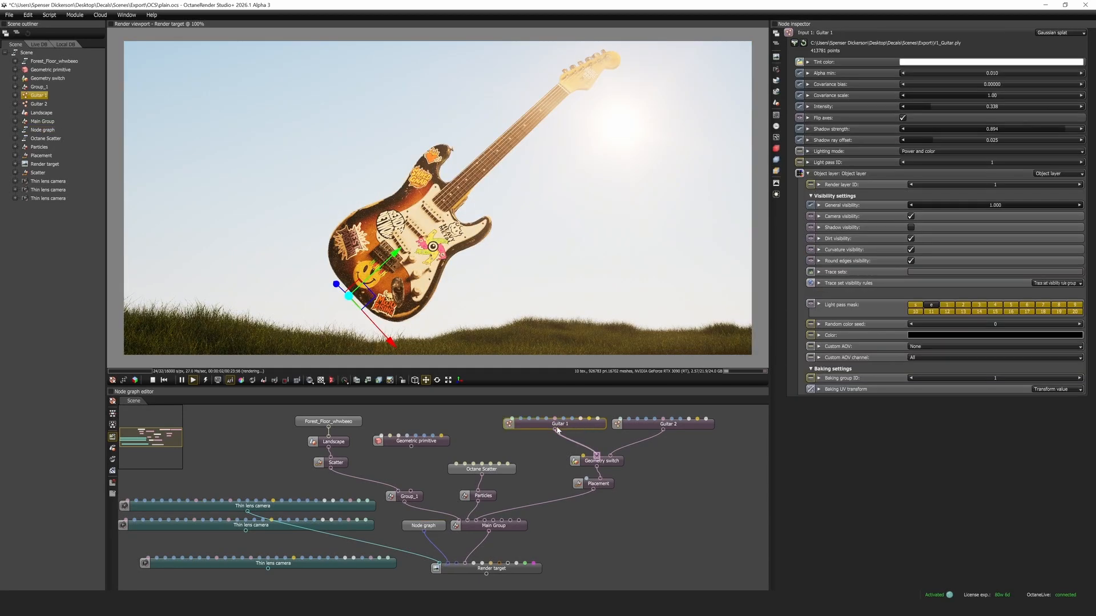
click(911, 228)
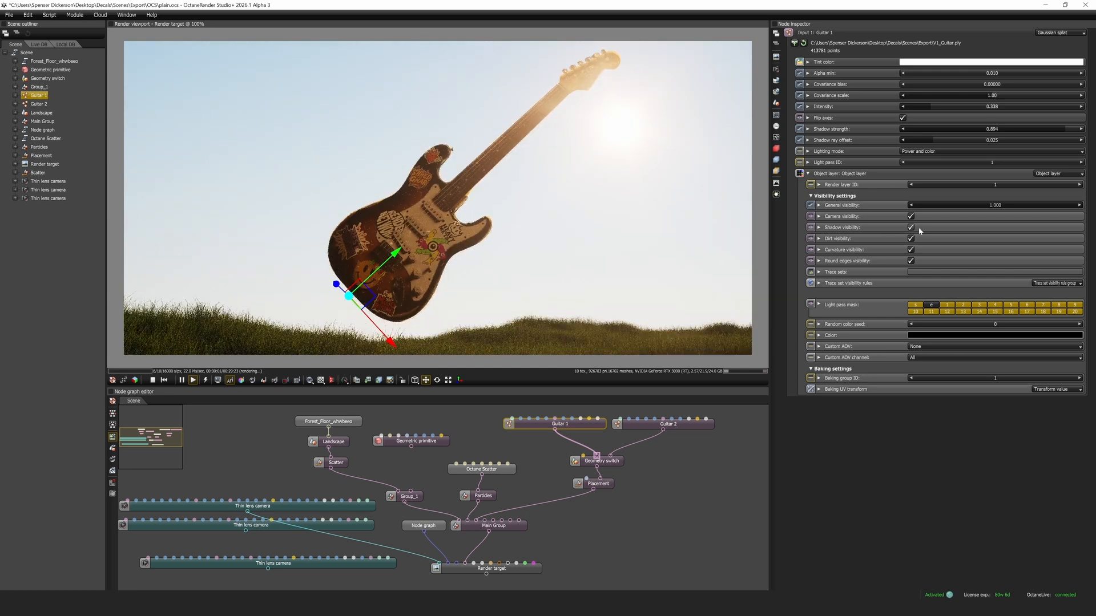
drag(1027, 131, 1073, 131)
Try the None and Power lighting modes on Guitar 1, and return it to Power and color
click(917, 153)
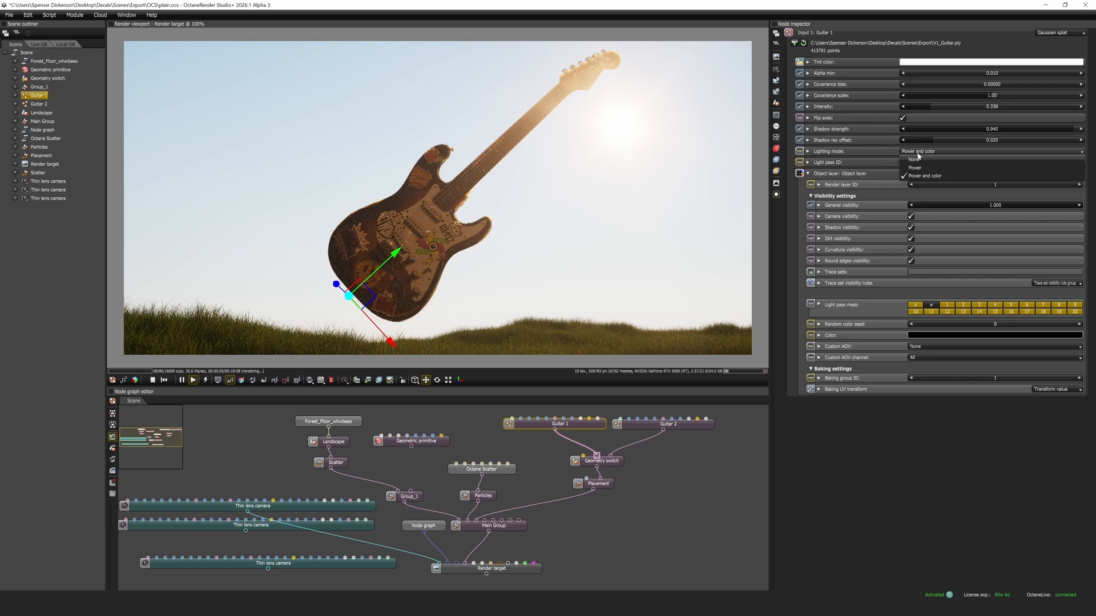
click(918, 160)
click(919, 152)
click(921, 169)
click(919, 153)
click(922, 176)
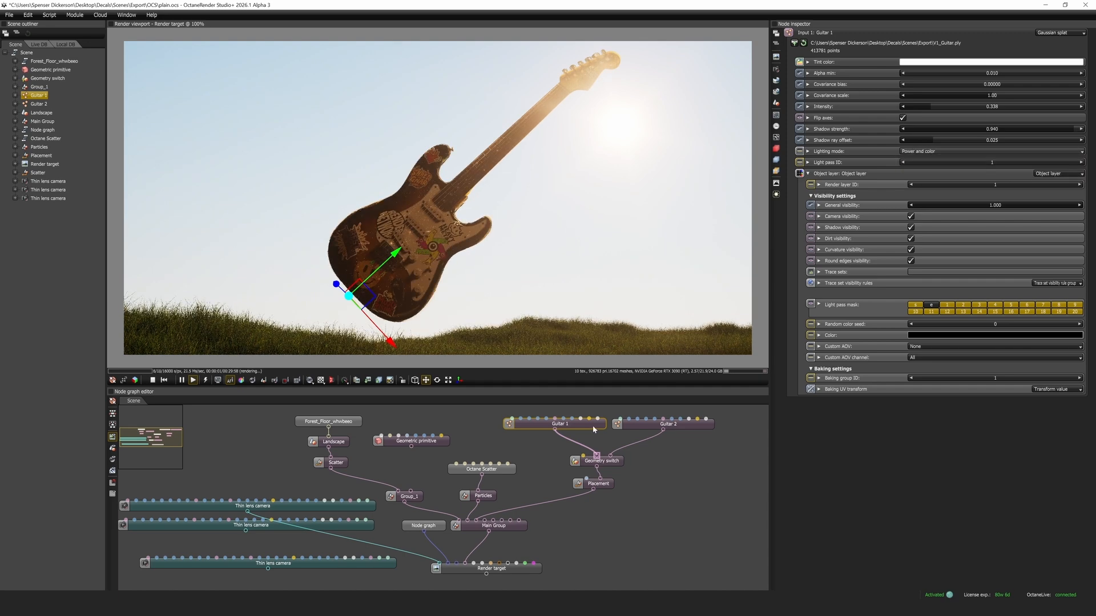
Set the daylight environment's North offset to about 0.154 so the sun lights the guitar from the side
click(424, 525)
click(1015, 101)
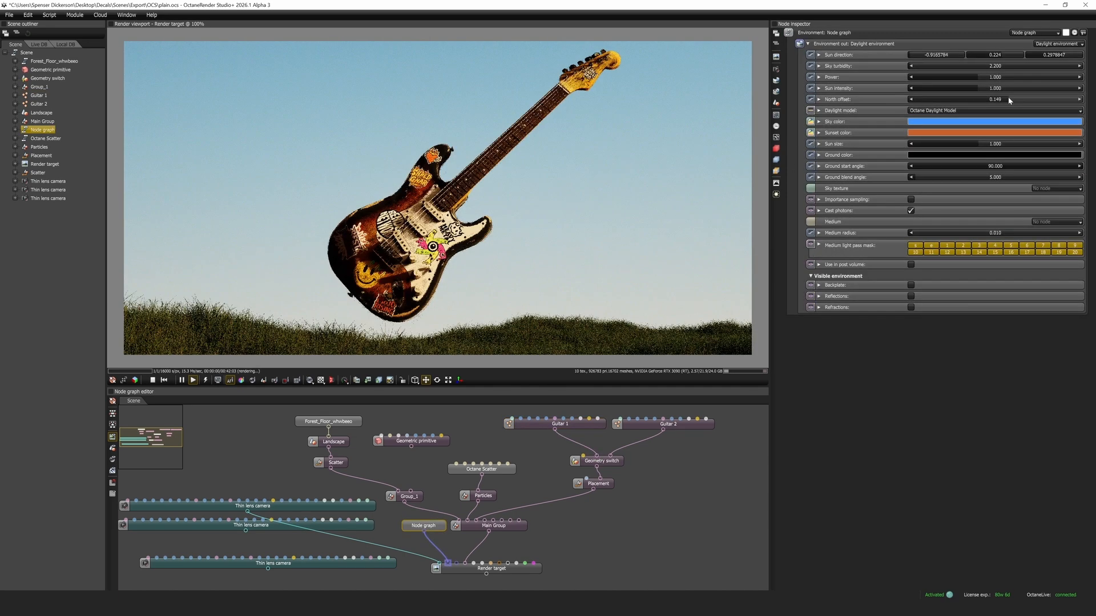
drag(1014, 97, 1009, 98)
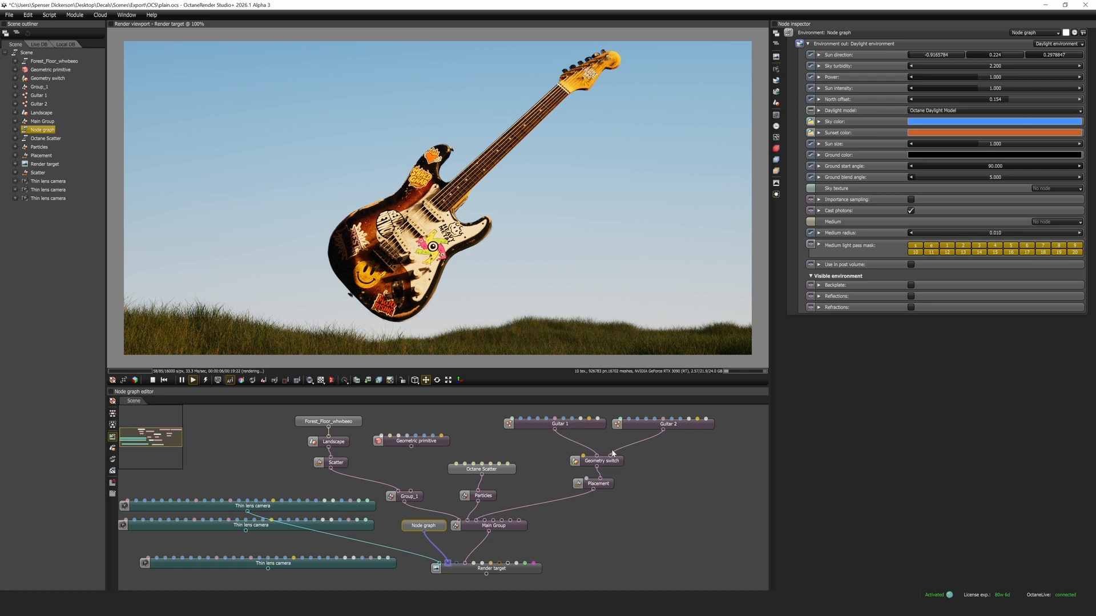
Set Guitar 1's Shadow strength to about 0.912 and switch the Geometry switch to input 2
click(574, 425)
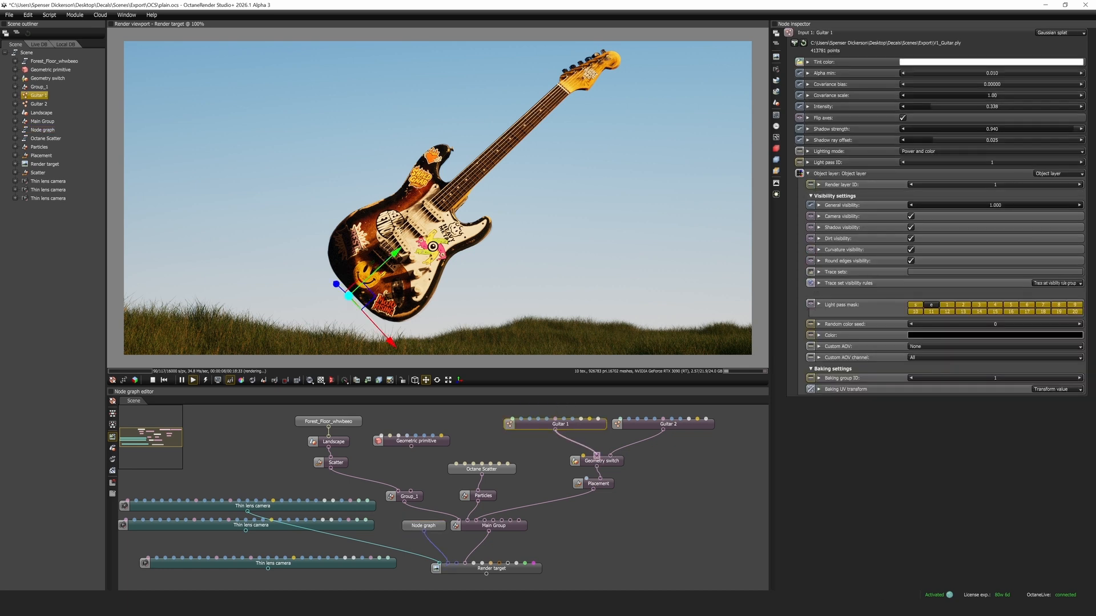
mouse_move(1071, 128)
mouse_down()
mouse_move(926, 126)
mouse_move(1093, 115)
mouse_move(1070, 118)
mouse_up()
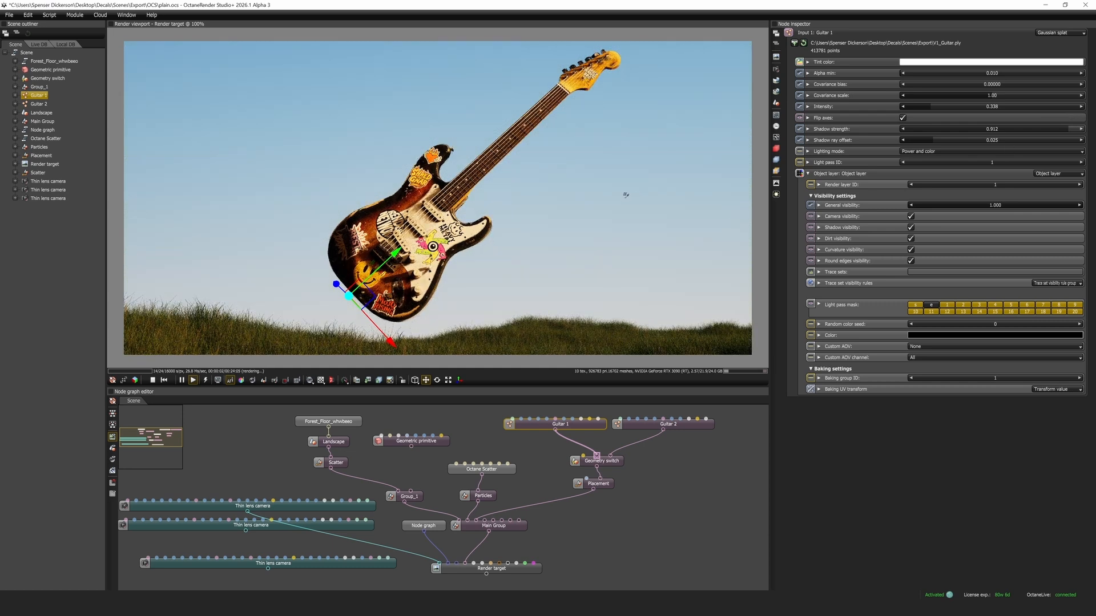
click(612, 462)
click(1081, 55)
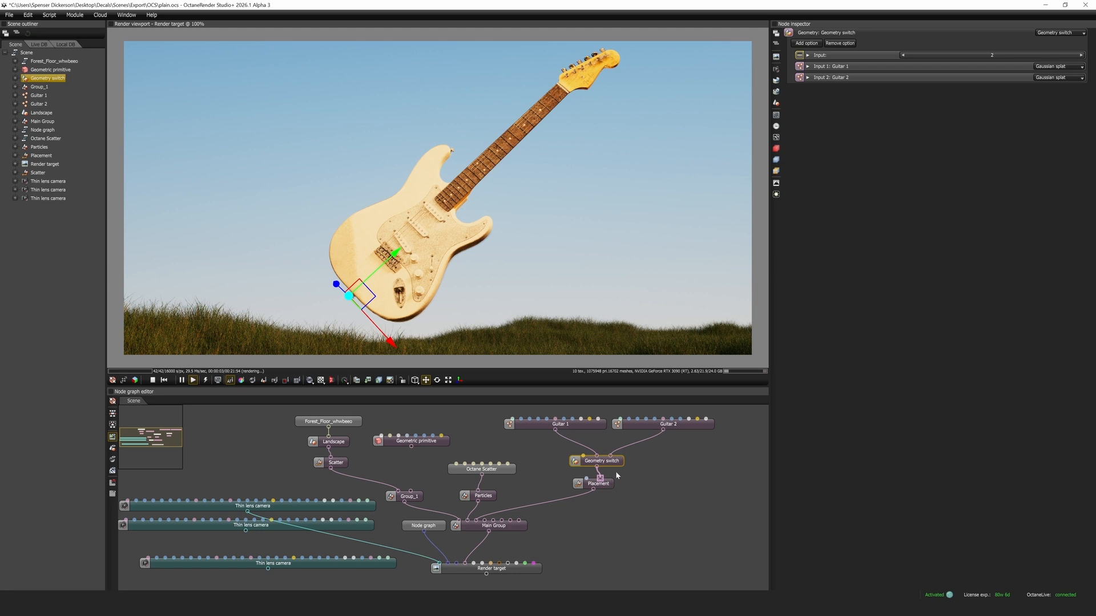
Turn Shadow visibility on for the Guitar 2 splat and turn it off again
click(665, 428)
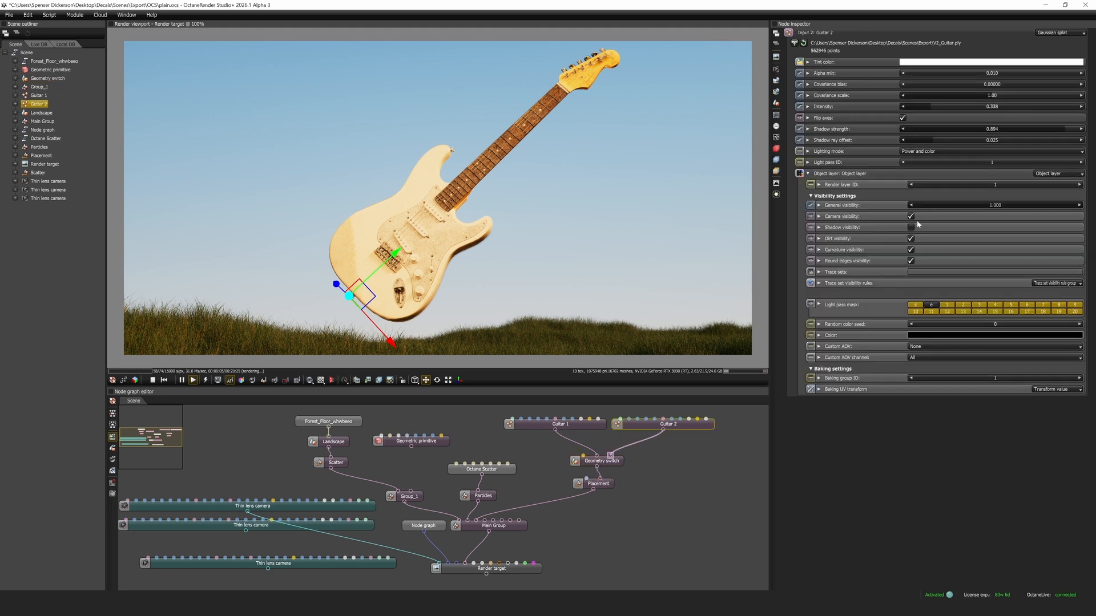
click(912, 228)
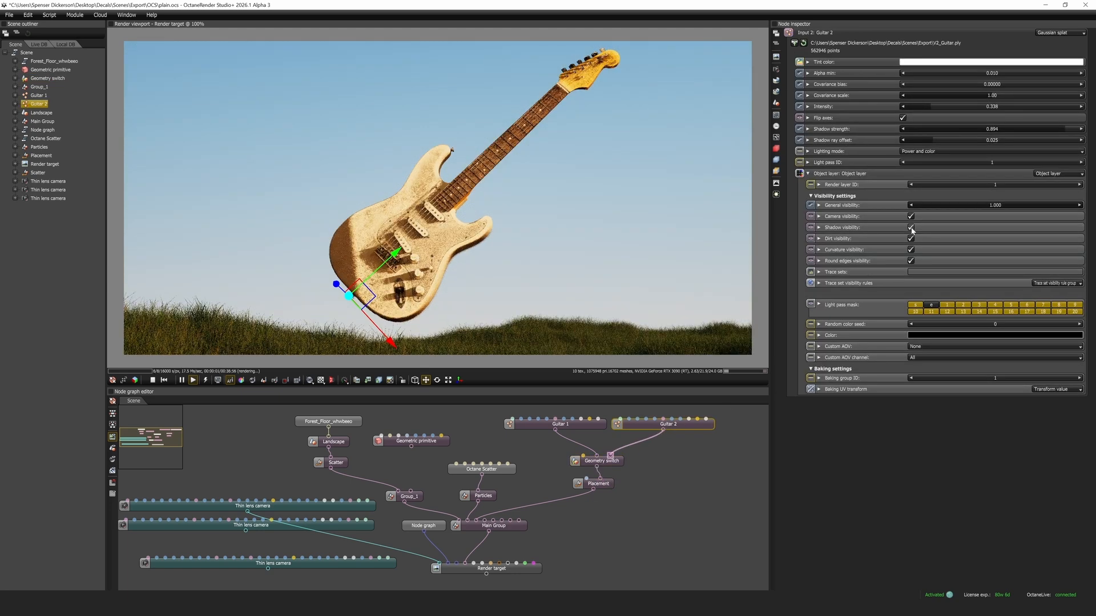
click(911, 228)
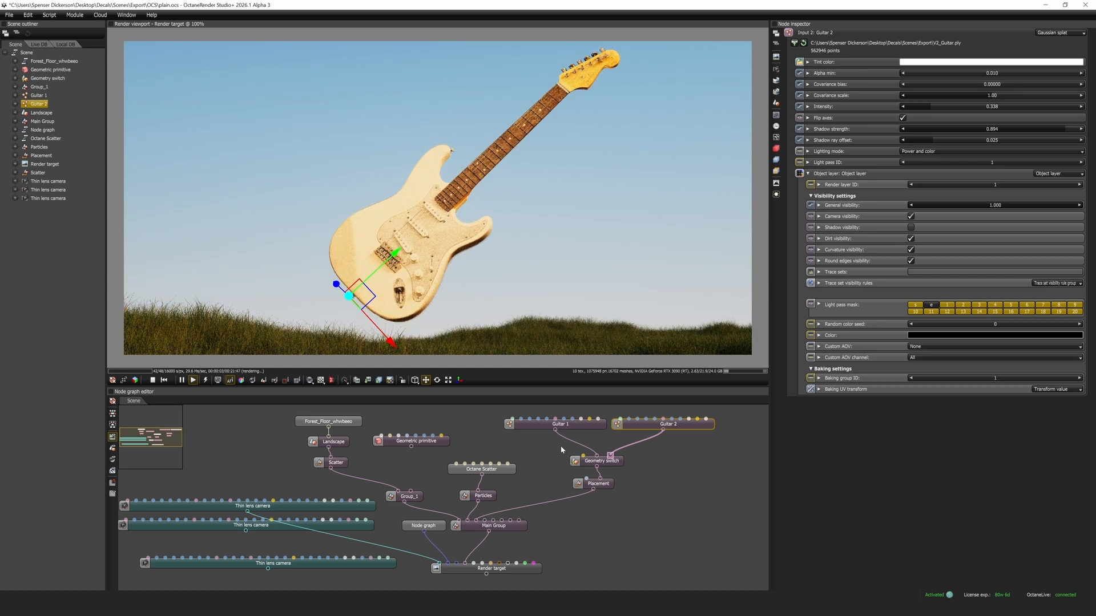
Duplicate the guitar's Placement node and move the copied guitar rightward to about T.X -0.753 and T.Z -2.072
drag(605, 485, 569, 488)
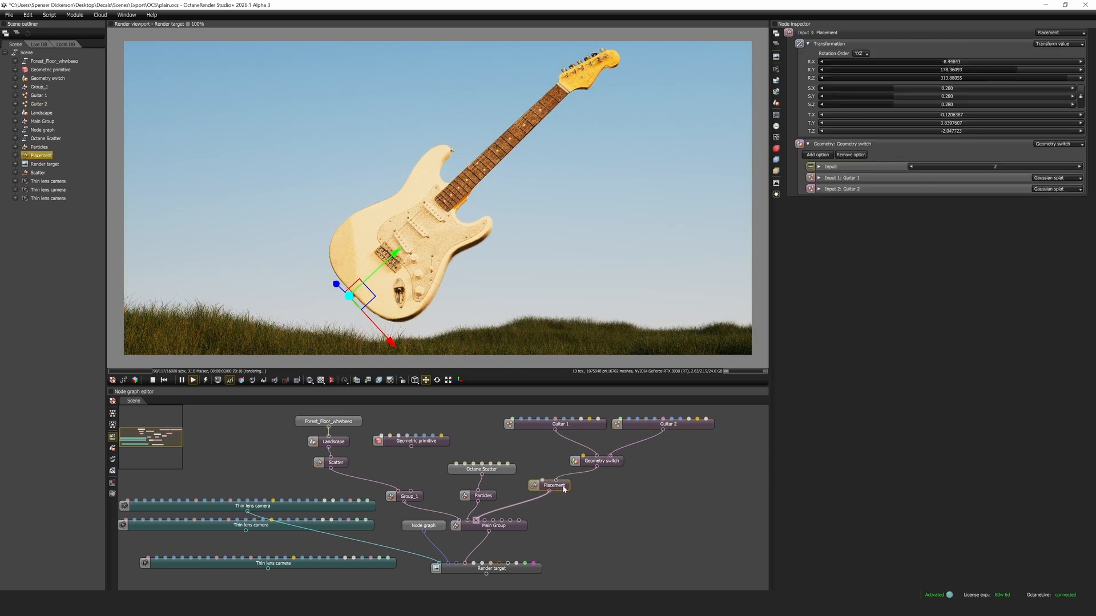
key(ctrl+c)
key(ctrl+v)
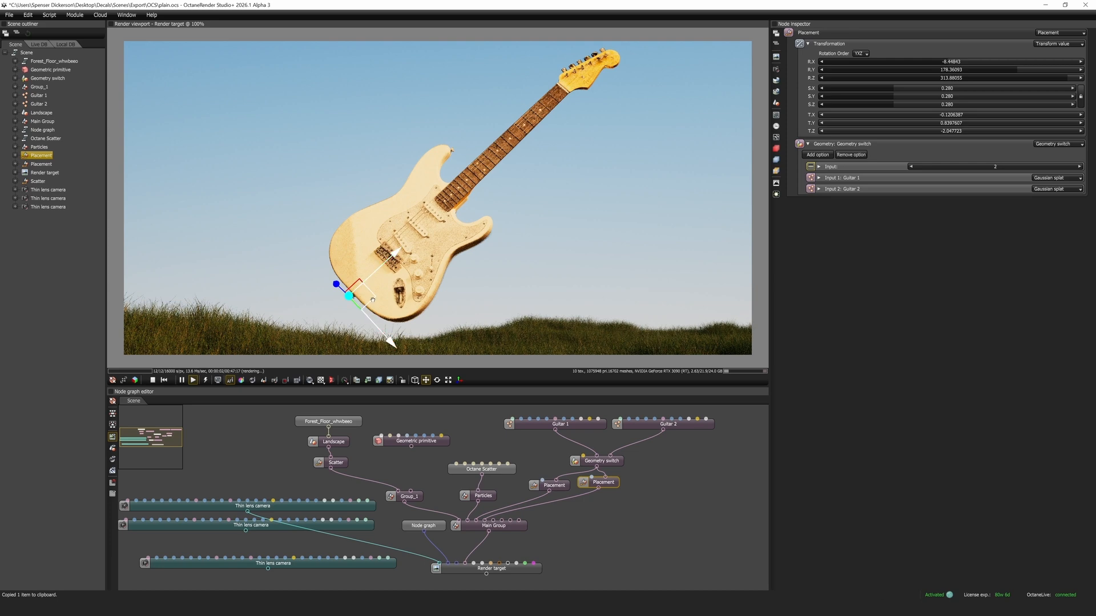
drag(373, 300, 533, 349)
Paste a third Placement node into Input 6 of the Main Group and move its guitar leftward to about T.X 0.453, T.Y 0.917
key(ctrl+v)
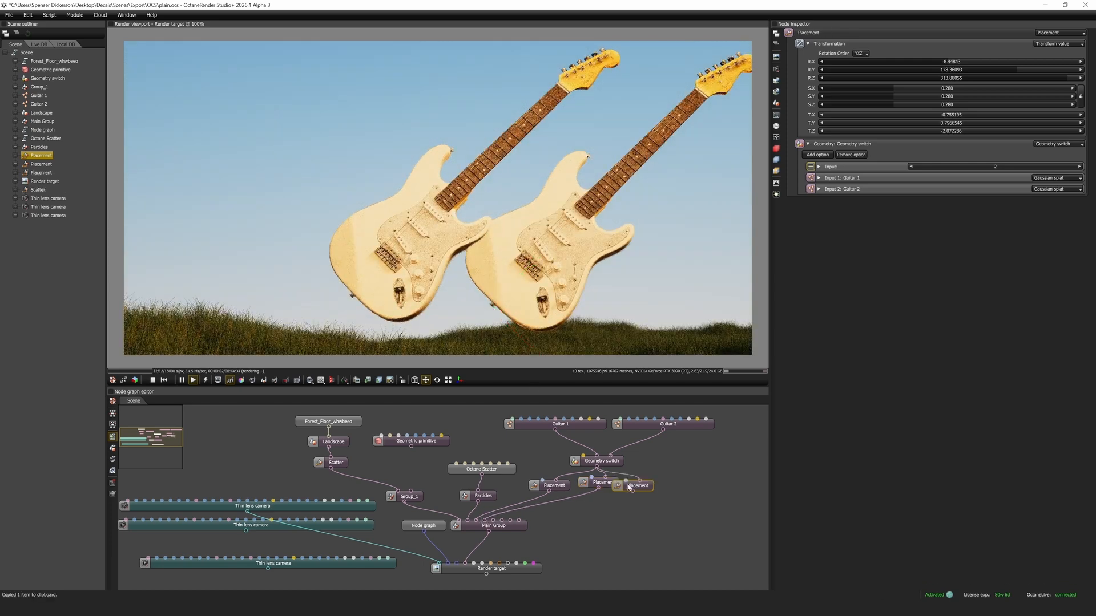
drag(629, 487, 647, 483)
drag(651, 487, 587, 509)
drag(533, 349, 265, 324)
click(666, 514)
drag(658, 483, 660, 491)
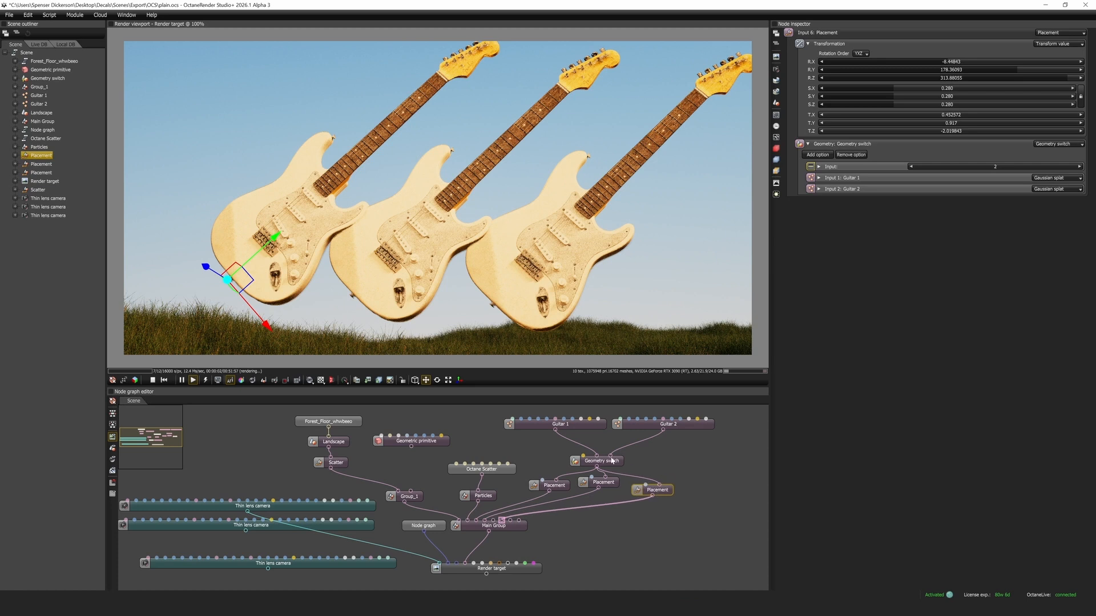
Duplicate the Geometry switch, connect the copy to the third guitar's Placement node and set its input to 1
drag(611, 461, 659, 485)
key(ctrl+c)
key(ctrl+v)
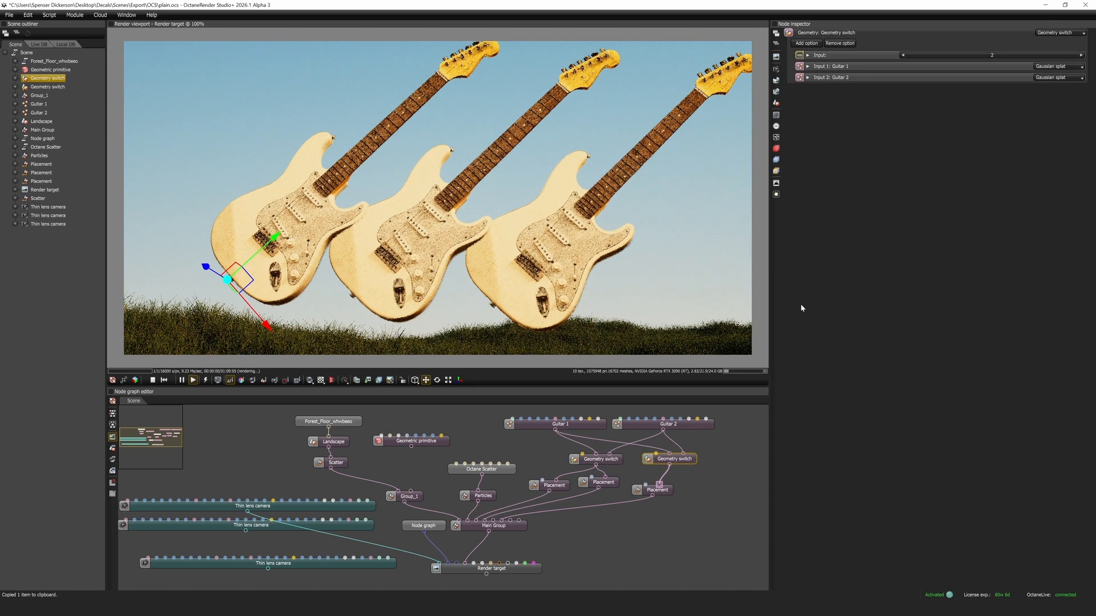
click(902, 56)
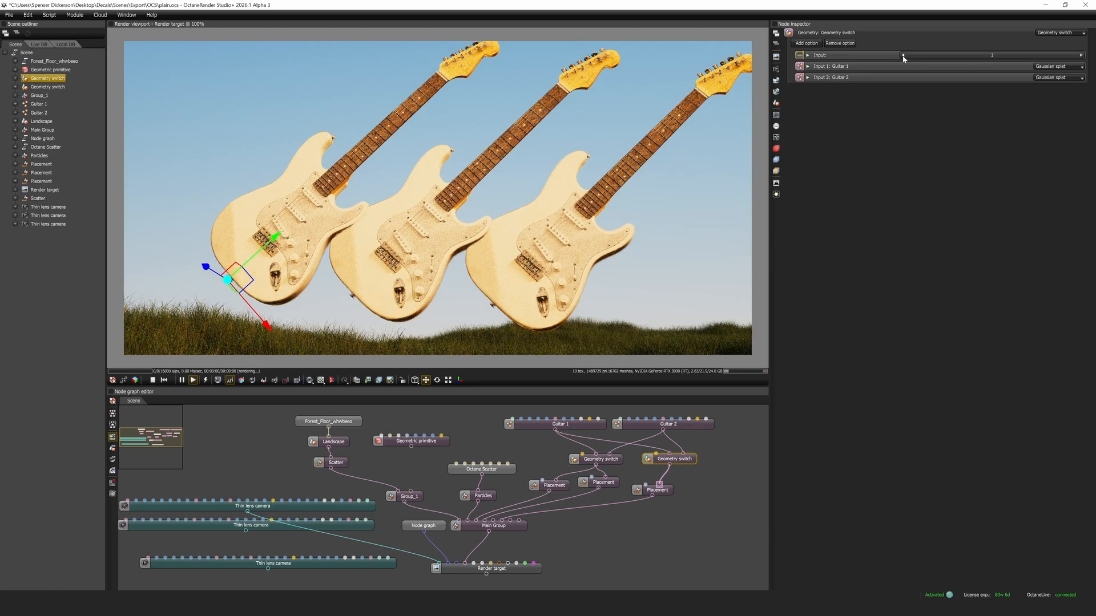
Duplicate the Geometry switch for the remaining guitar's Placement node and set the copy's input to 1
drag(667, 451, 564, 455)
key(ctrl+c)
key(ctrl+v)
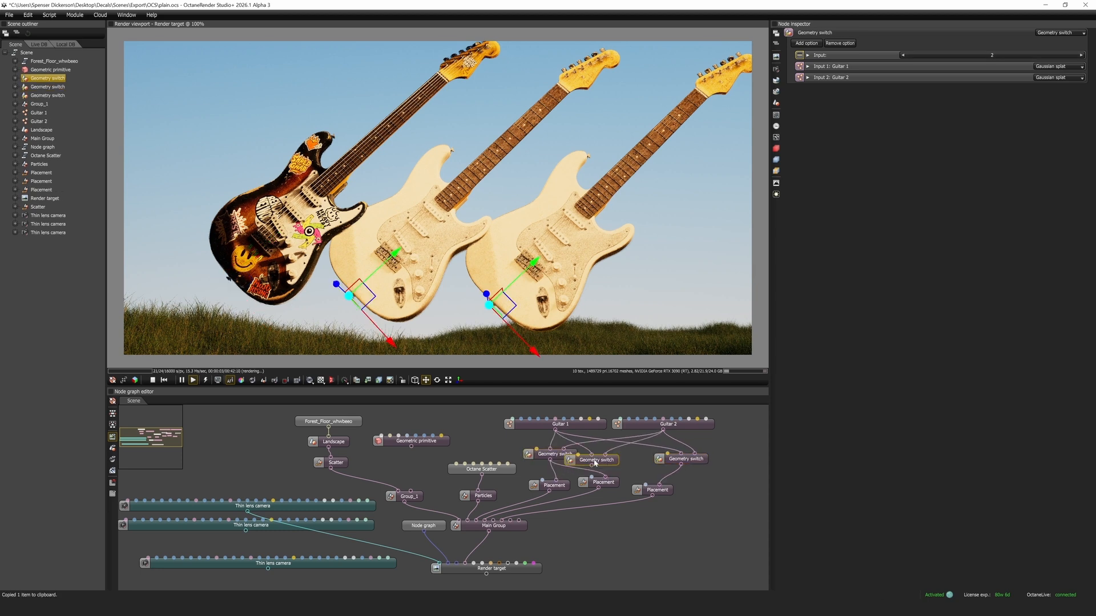
click(903, 55)
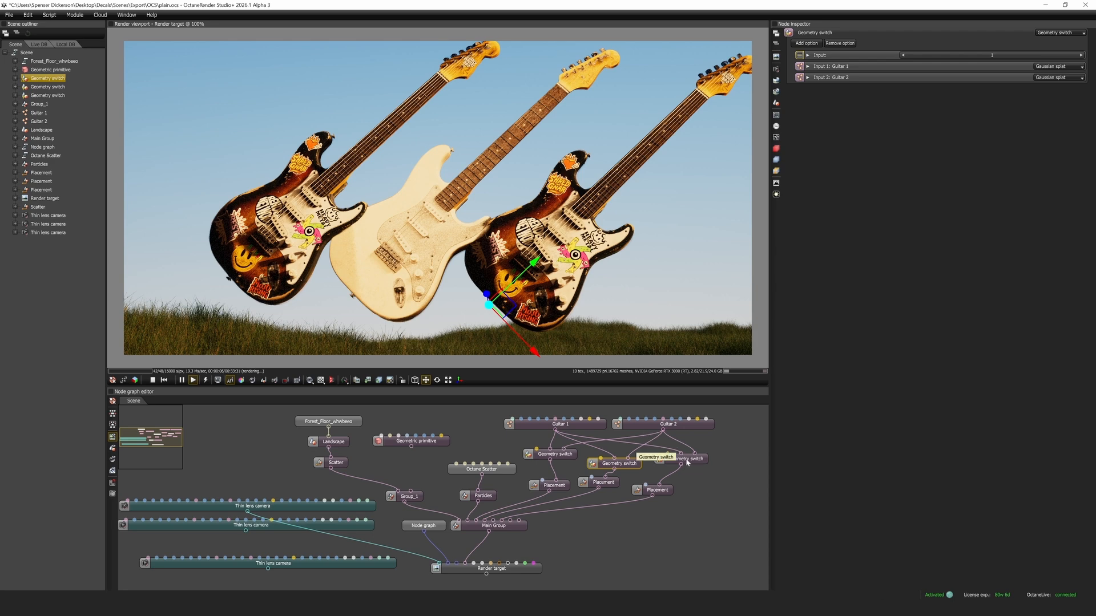
Turn off Shadow visibility for the Guitar 1 splat and set its Intensity to about 0.361
click(576, 424)
click(911, 227)
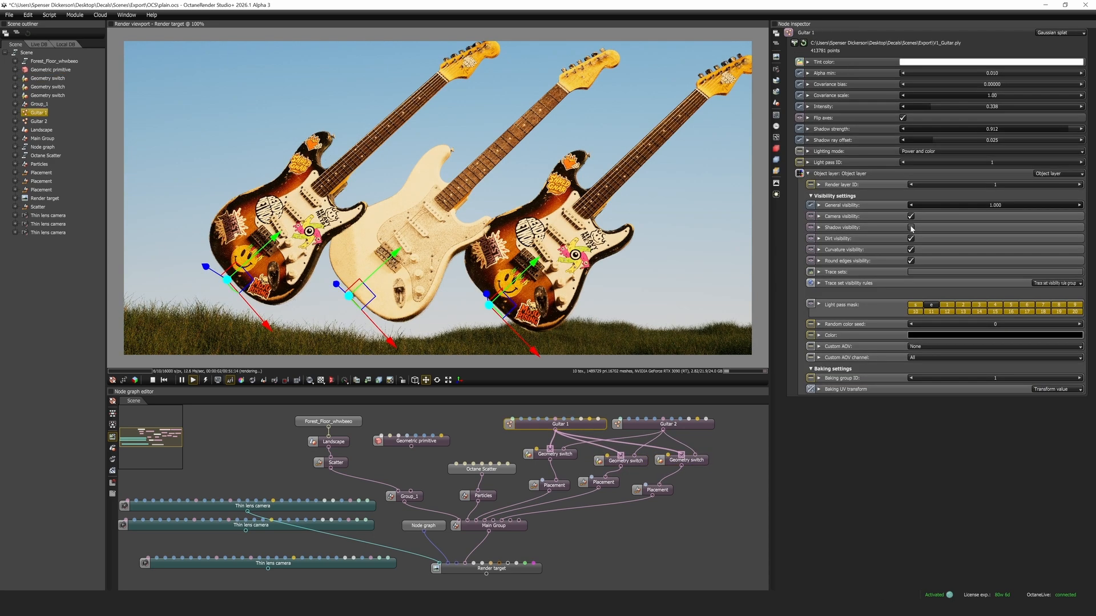
click(941, 62)
drag(866, 25, 784, 100)
click(1010, 43)
click(948, 108)
drag(974, 109, 937, 109)
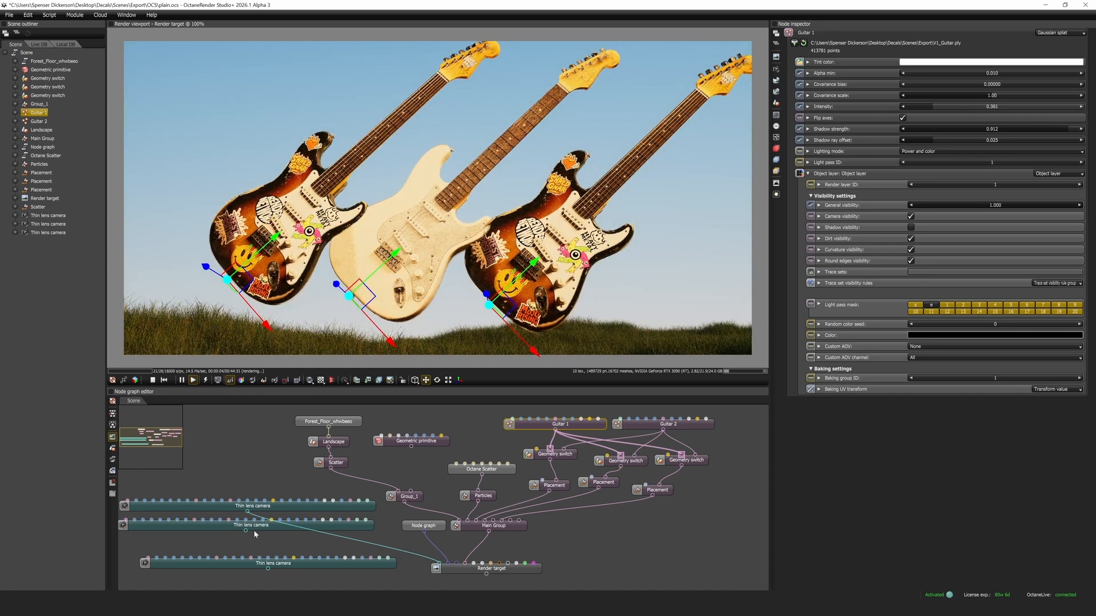
Connect the lowest Thin lens camera to the Render target and frame all three guitars from a low angle above the grass
drag(267, 568, 447, 563)
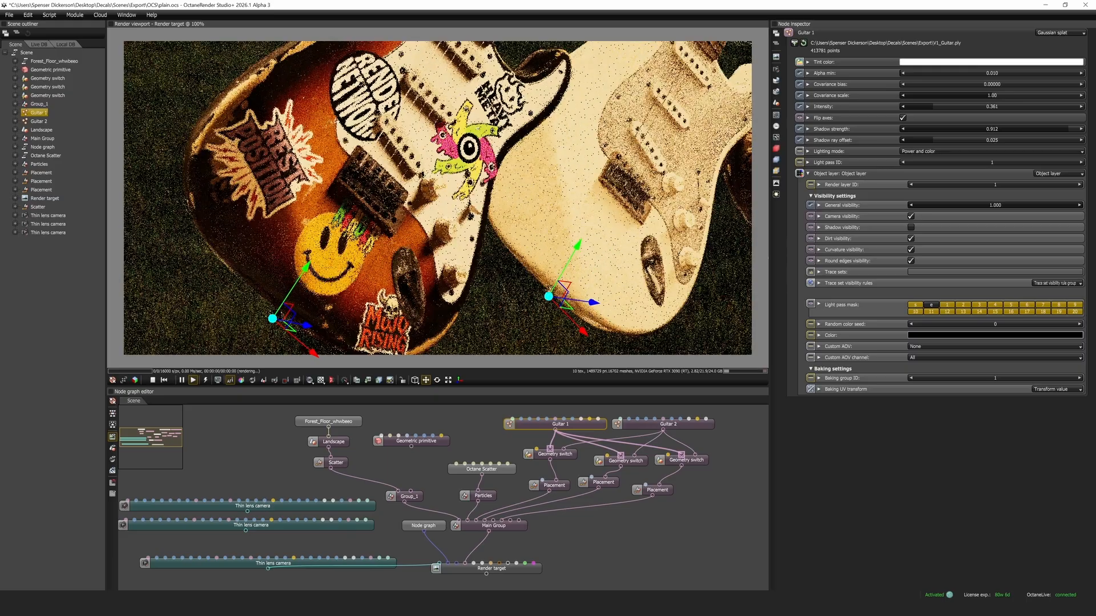
scroll(496, 180, down, 2)
scroll(495, 180, down, 3)
drag(571, 171, 495, 180)
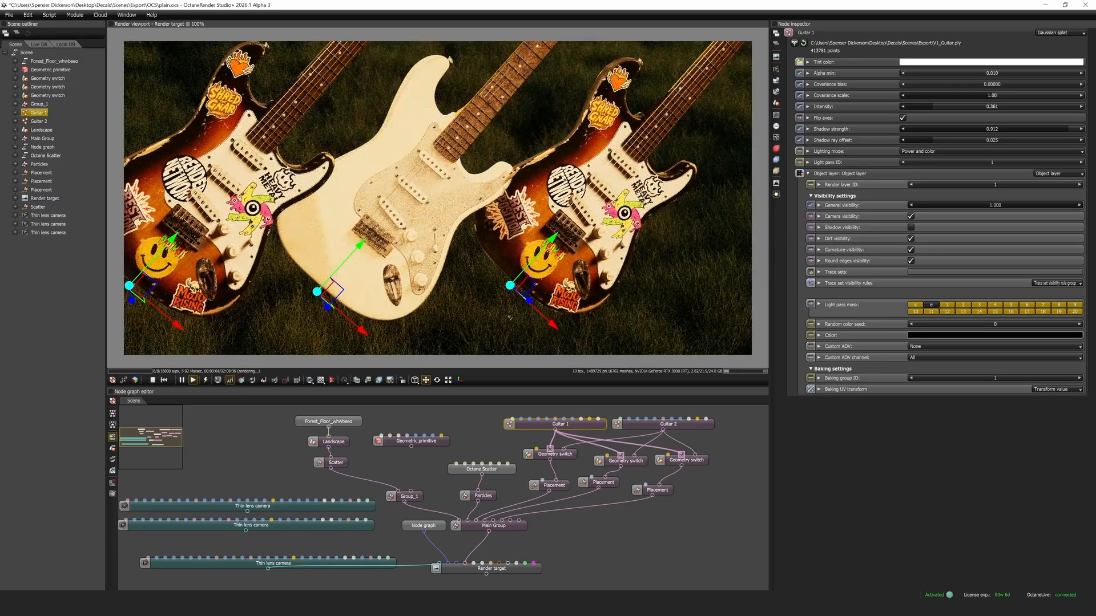
right_drag(495, 180, 524, 165)
drag(536, 270, 668, 287)
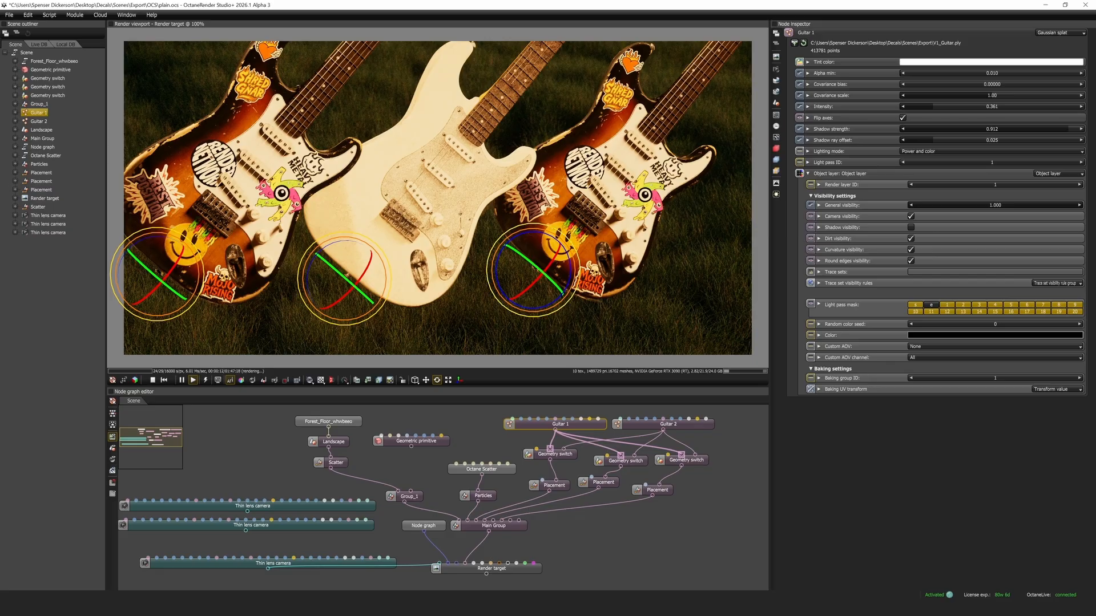
drag(434, 240, 431, 177)
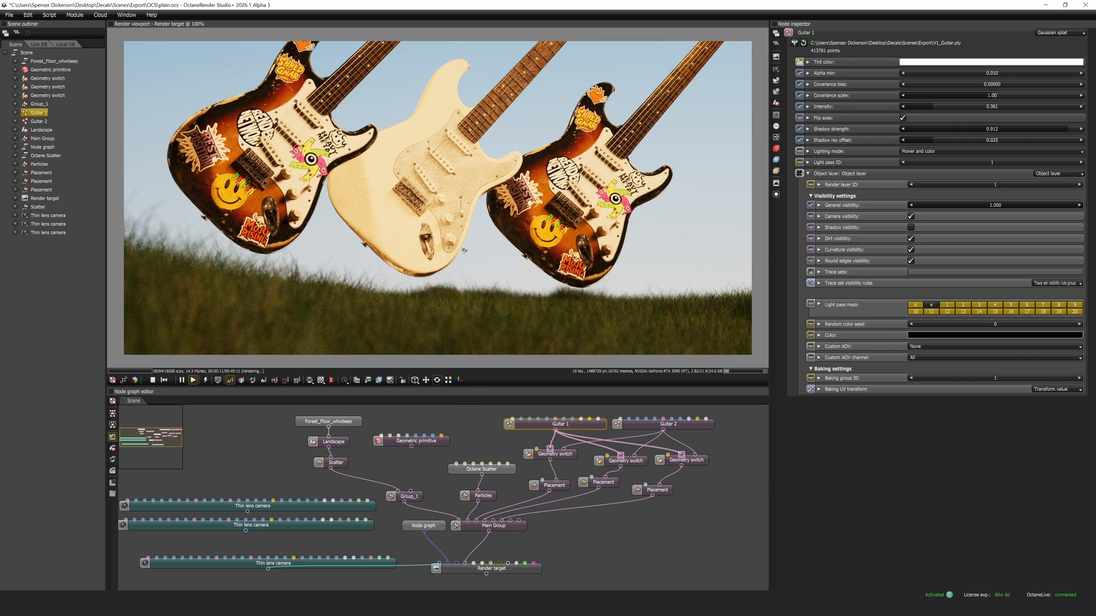
Duplicate the Guitar 1 splat, connect the copy to the rightmost Geometry switch and turn on the copy's Shadow visibility
drag(682, 463, 691, 463)
drag(572, 425, 690, 455)
key(ctrl+c)
key(ctrl+v)
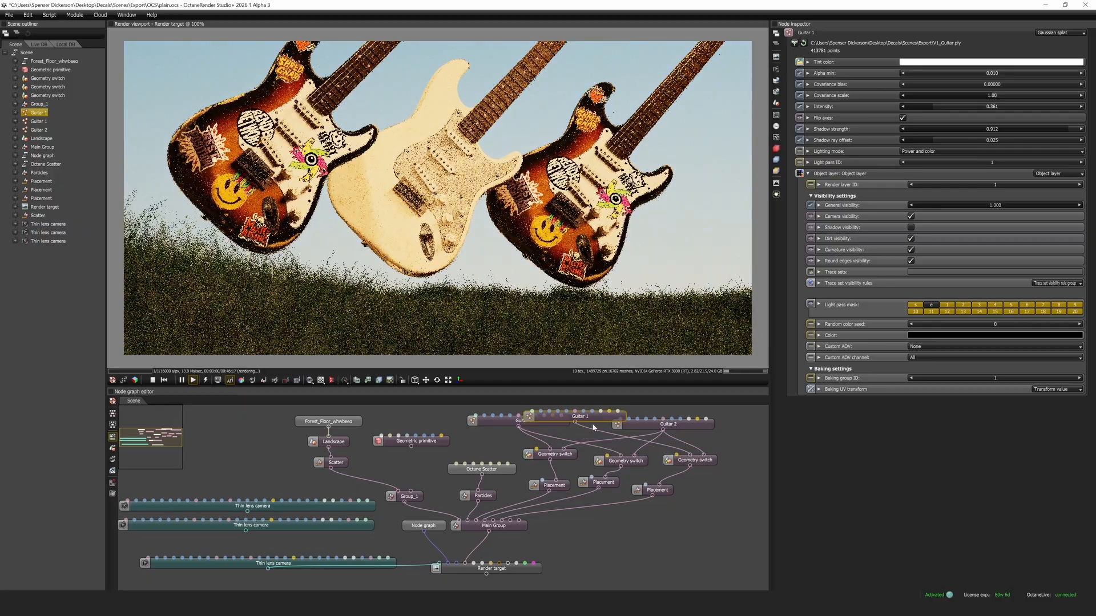
click(911, 228)
right_drag(480, 257, 492, 295)
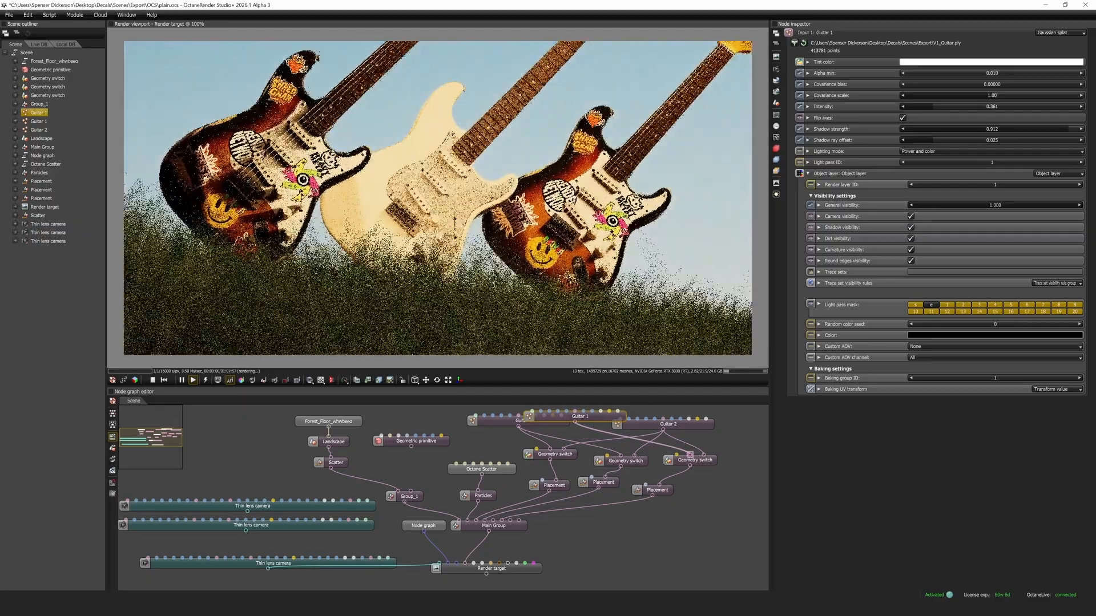
scroll(438, 198, down, 2)
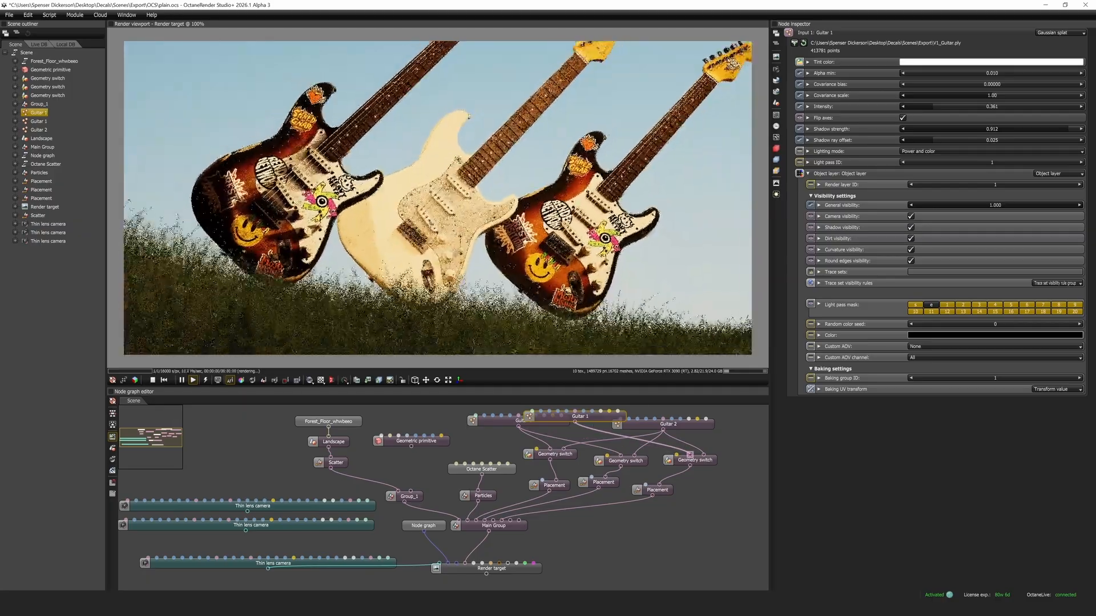
right_drag(438, 198, 428, 212)
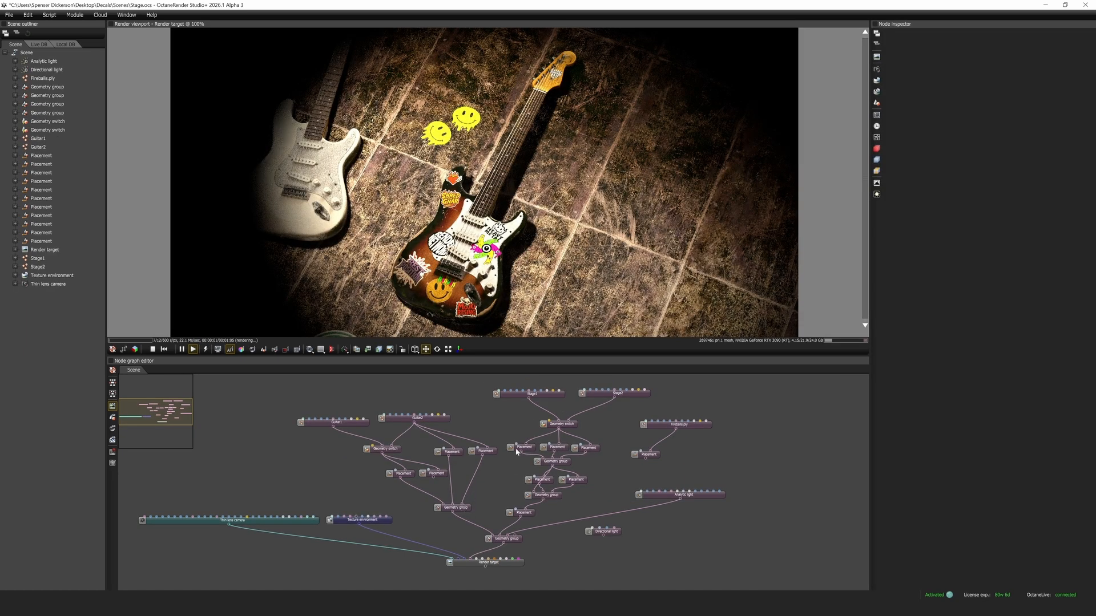
In the Stage scene, feed the two side guitars' Placement nodes from the guitar Geometry switch instead of Guitar2
drag(515, 448, 415, 423)
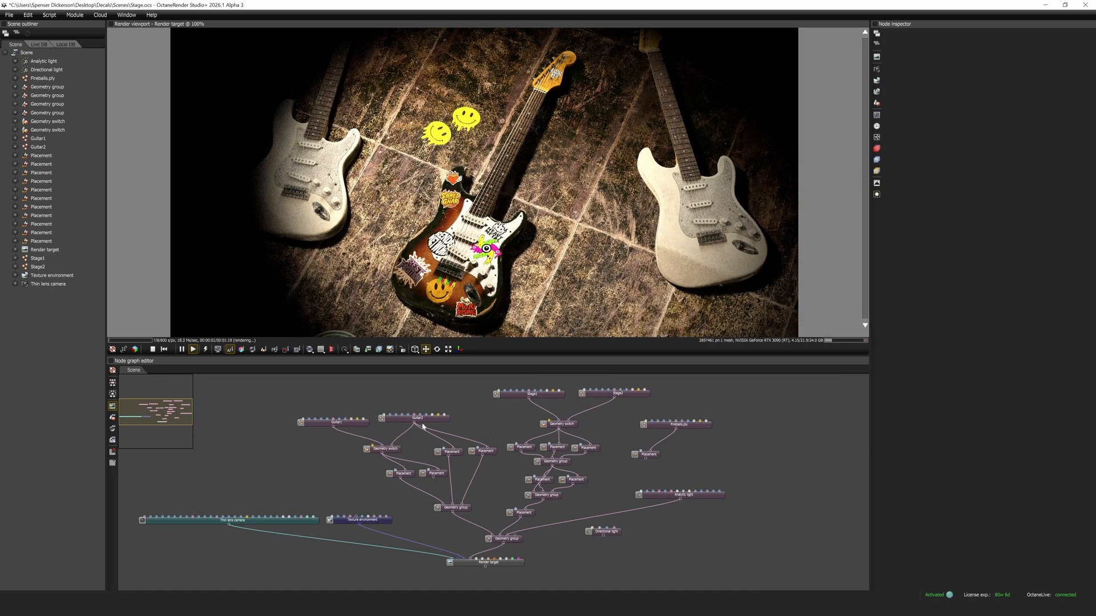
click(386, 450)
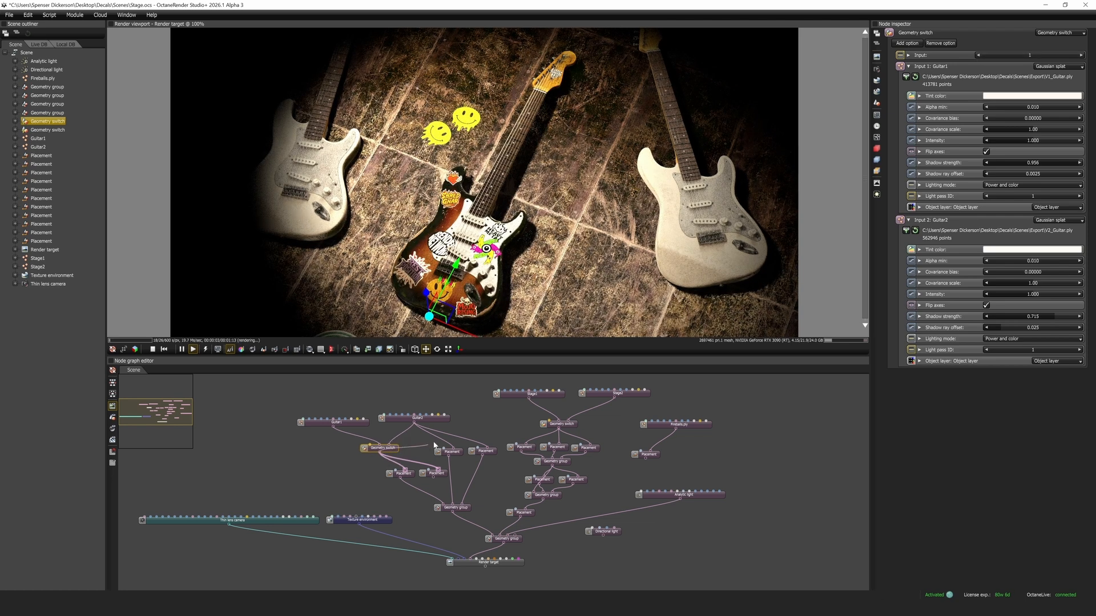
drag(454, 451, 381, 451)
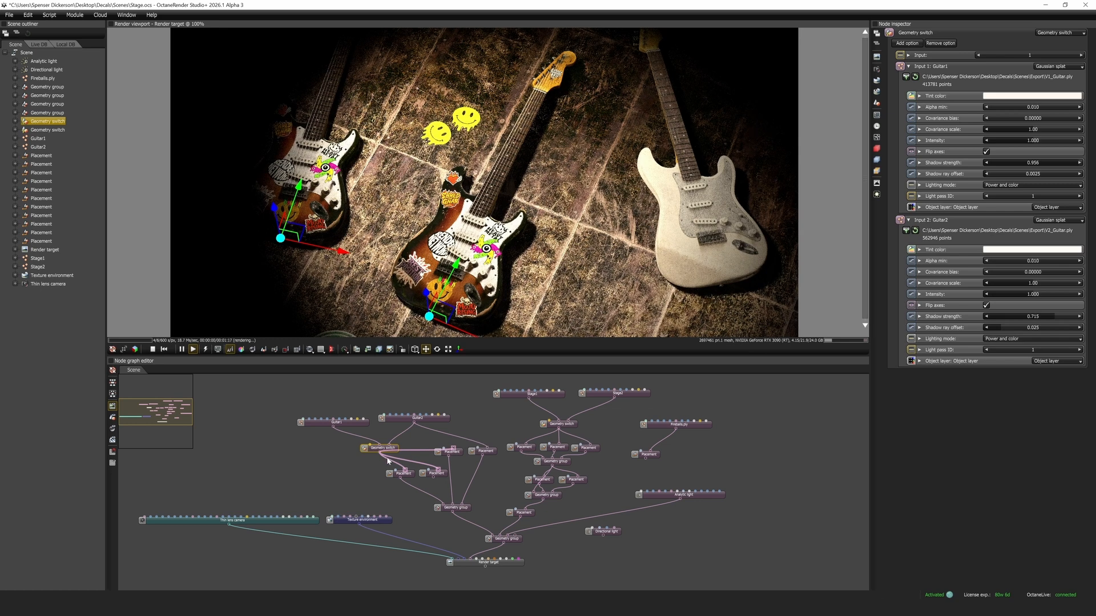
drag(488, 449, 487, 448)
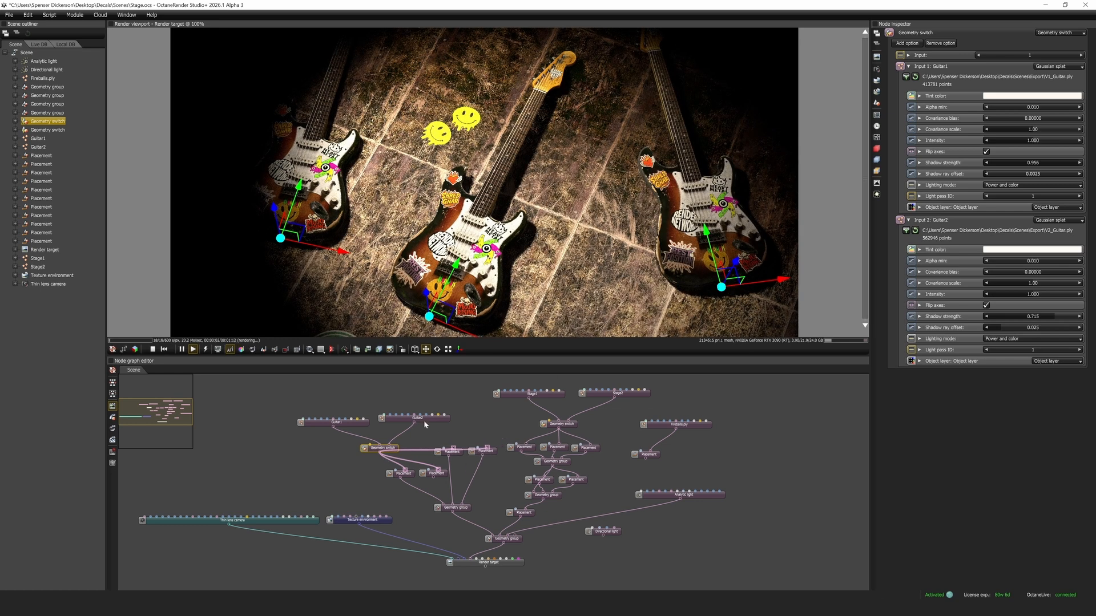
Reconnect the side guitars' Placement nodes to Guitar2 and disconnect all guitars from the scene's Geometry groups
drag(454, 452, 488, 449)
drag(462, 505, 473, 483)
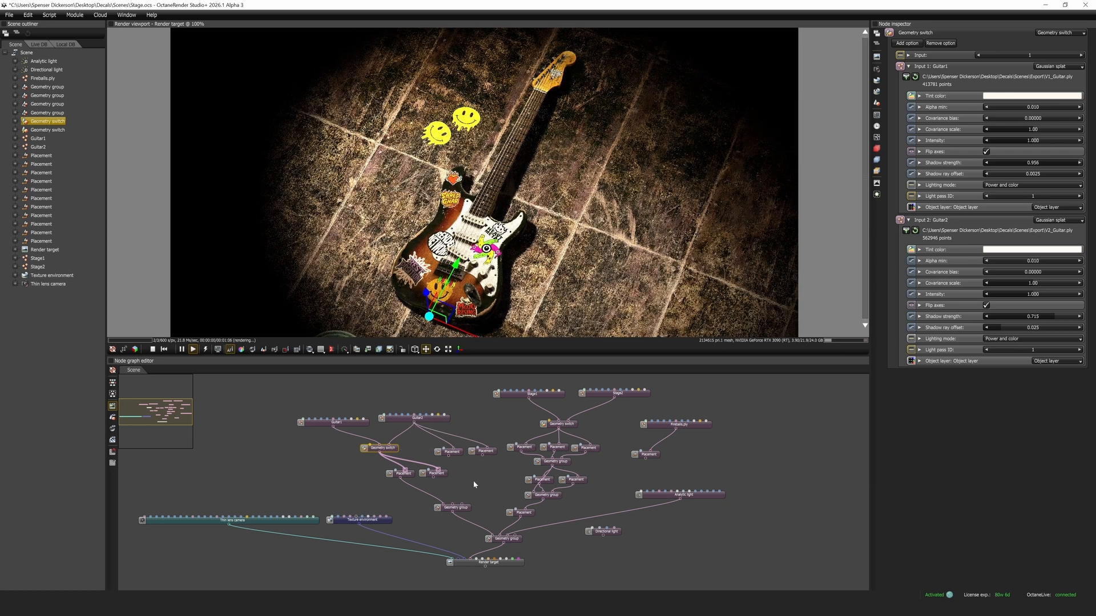
click(483, 487)
drag(493, 535, 503, 522)
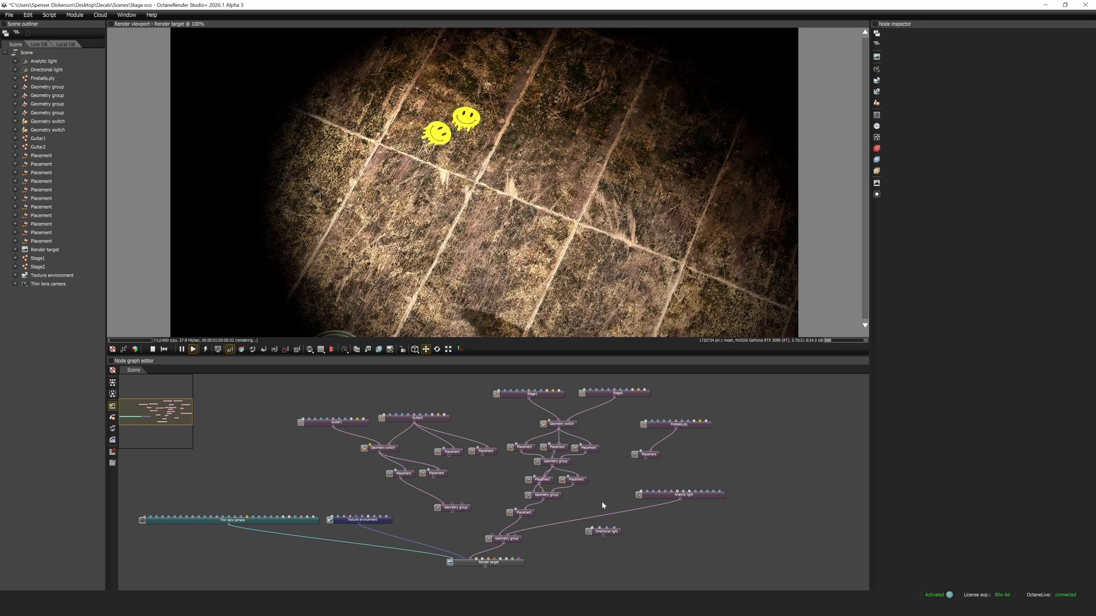
Replace the Analytic light with the Directional light in the main Geometry group
drag(586, 520, 515, 536)
click(610, 534)
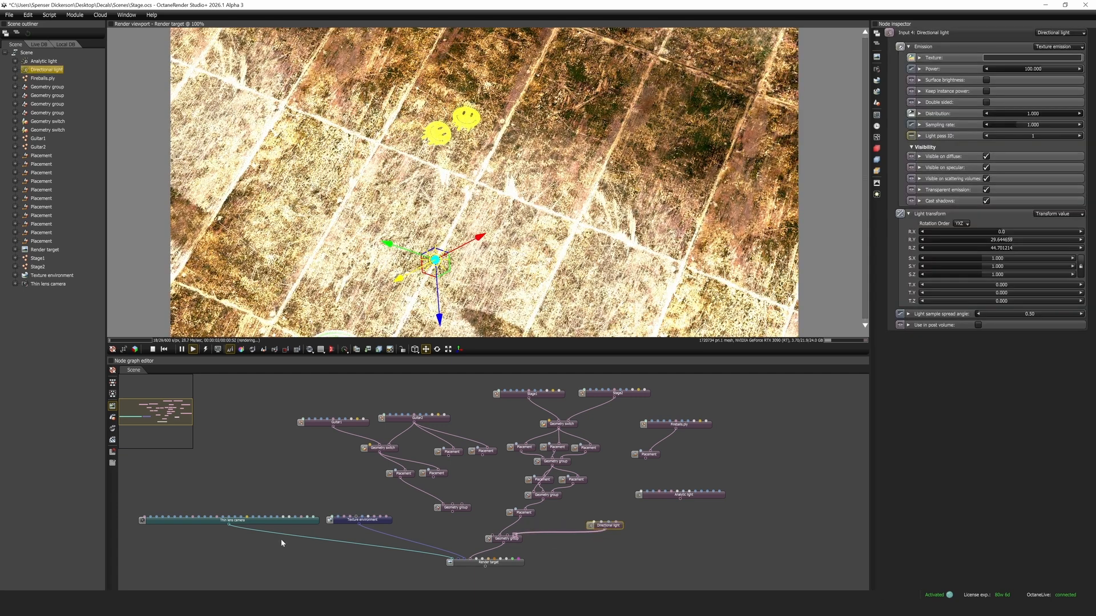
Duplicate the Thin lens camera node and pull the view back to frame the repeated floor tiles
click(283, 520)
key(ctrl+c)
key(ctrl+v)
drag(268, 554, 217, 567)
drag(445, 228, 420, 151)
scroll(419, 152, down, 4)
scroll(514, 207, down, 1)
drag(522, 207, 488, 206)
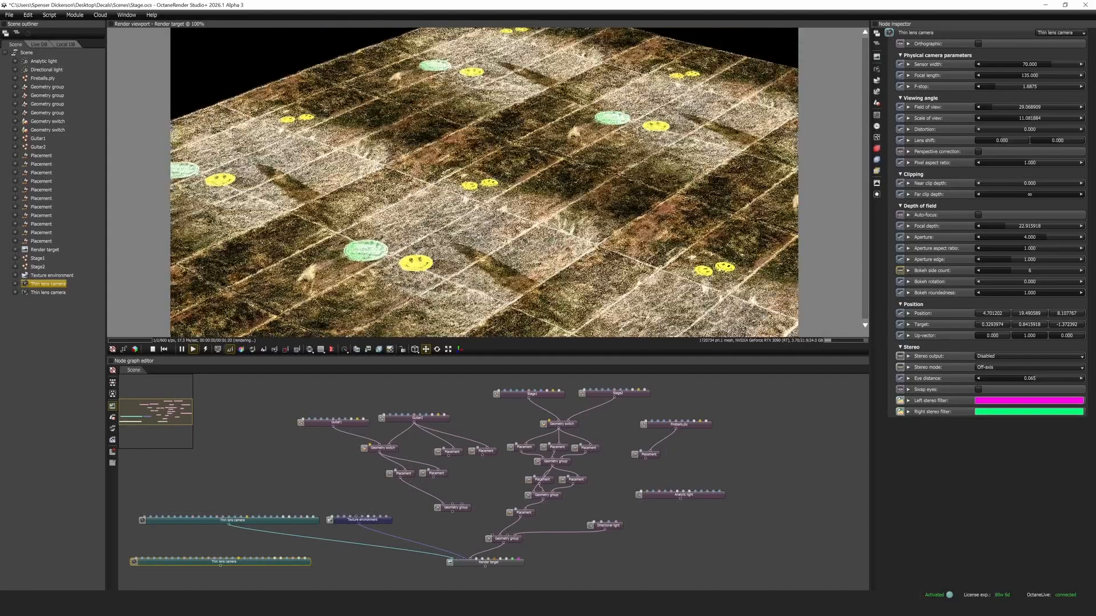
scroll(488, 205, down, 5)
scroll(488, 206, down, 2)
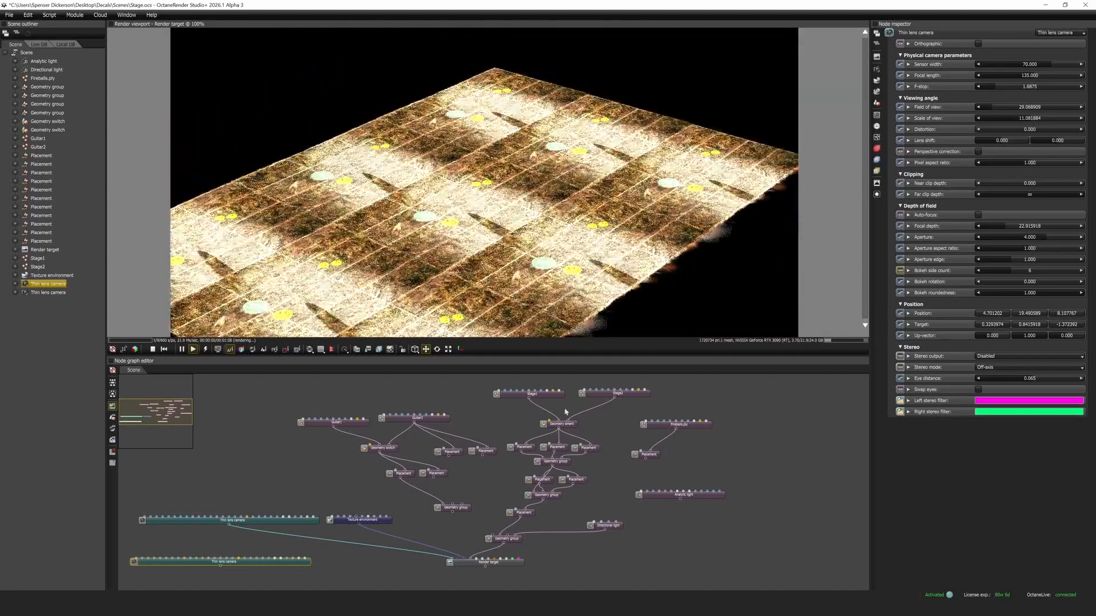
Connect Stage1 and then Stage2 directly to the last Placement node to isolate a single floor section
drag(584, 487, 591, 486)
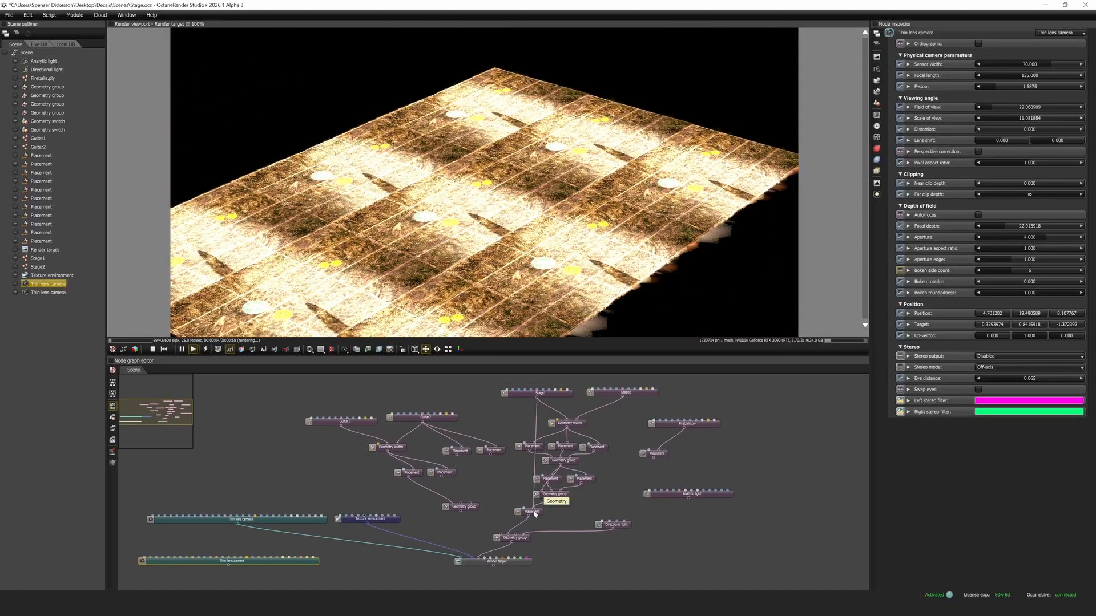
scroll(437, 215, down, 5)
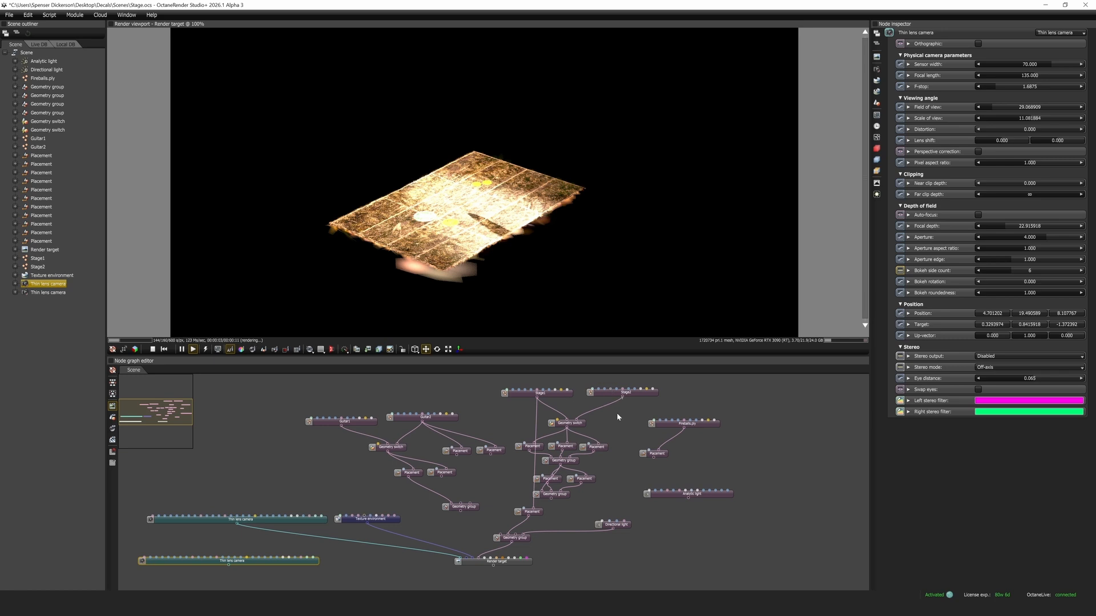
Set the Directional light's Power to 10 while viewing the single floor section
click(622, 526)
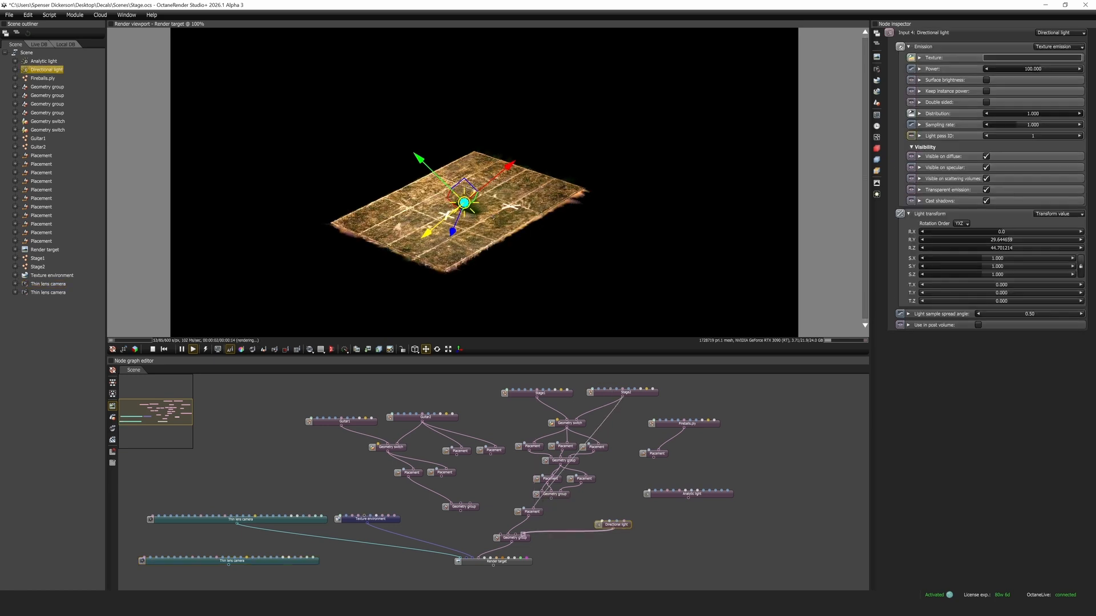
drag(443, 258, 537, 245)
double_click(1034, 69)
text(10)
key(Return)
Connect the stage Geometry switch directly to the last Placement node and set the switch's input to 2
click(571, 408)
drag(568, 428, 508, 534)
click(572, 424)
click(1081, 56)
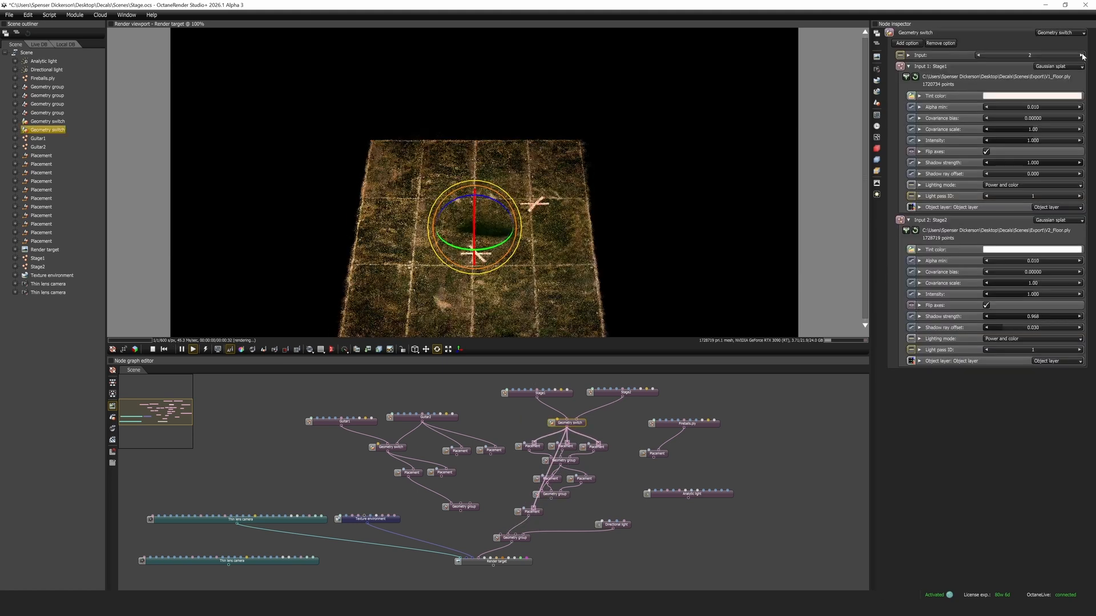
Toggle Shadow visibility for the Stage2 splat
click(598, 393)
click(560, 394)
click(598, 394)
click(986, 227)
Set the stage Geometry switch's input to 1 and toggle Shadow visibility for the Stage1 splat
click(570, 424)
click(978, 55)
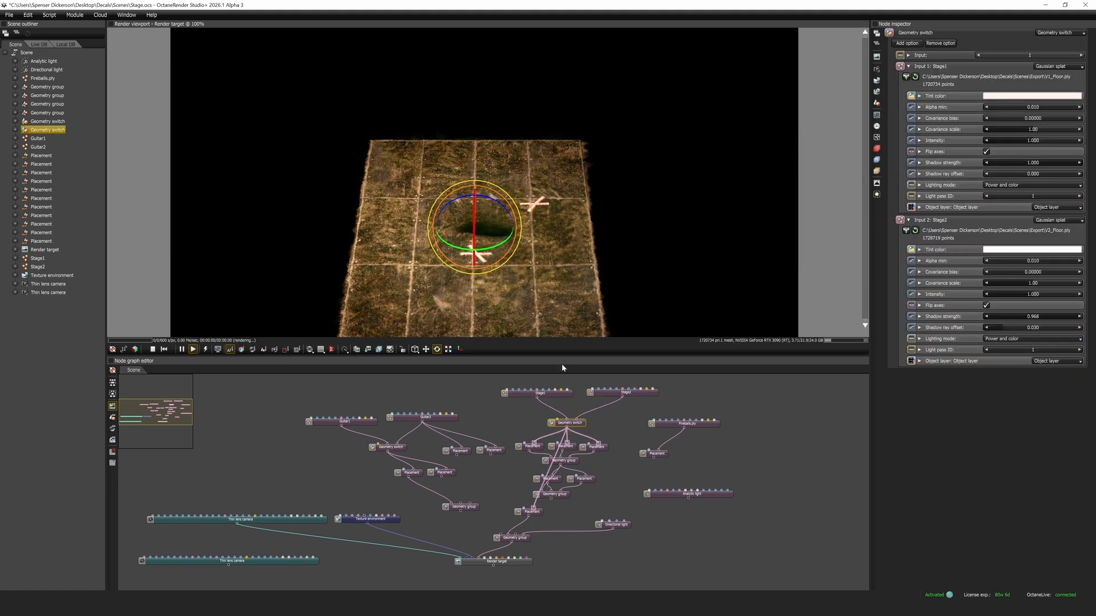
click(542, 394)
click(986, 227)
click(559, 518)
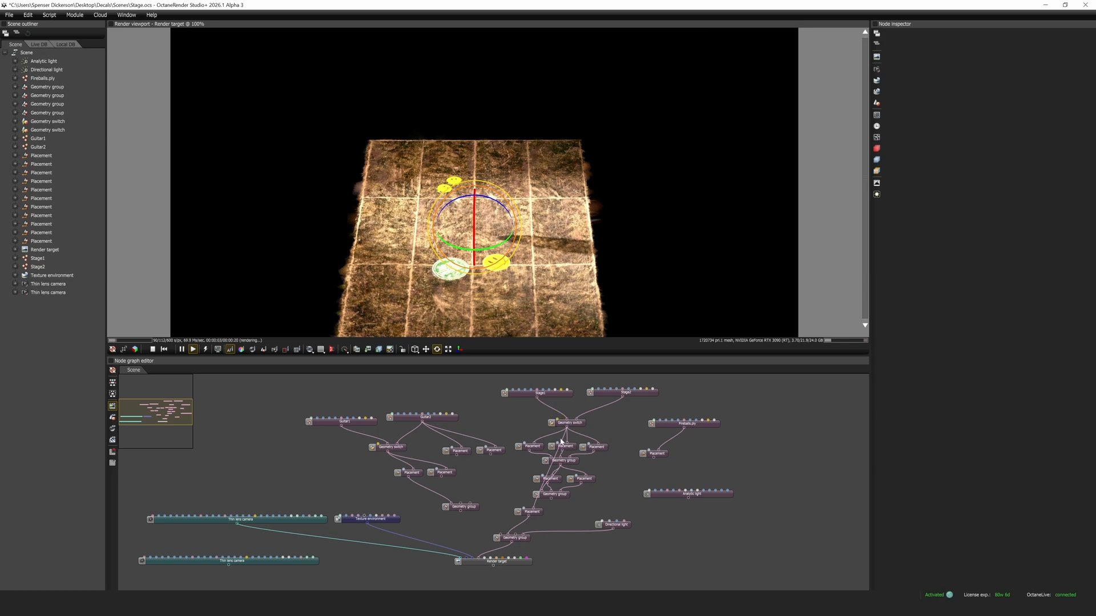
Restore the repeated floor by reconnecting the last Placement to its Geometry group, and set the stage switch's input to 2
mouse_move(535, 514)
mouse_down()
mouse_move(552, 499)
mouse_move(534, 508)
mouse_up()
drag(548, 239, 798, 335)
click(570, 424)
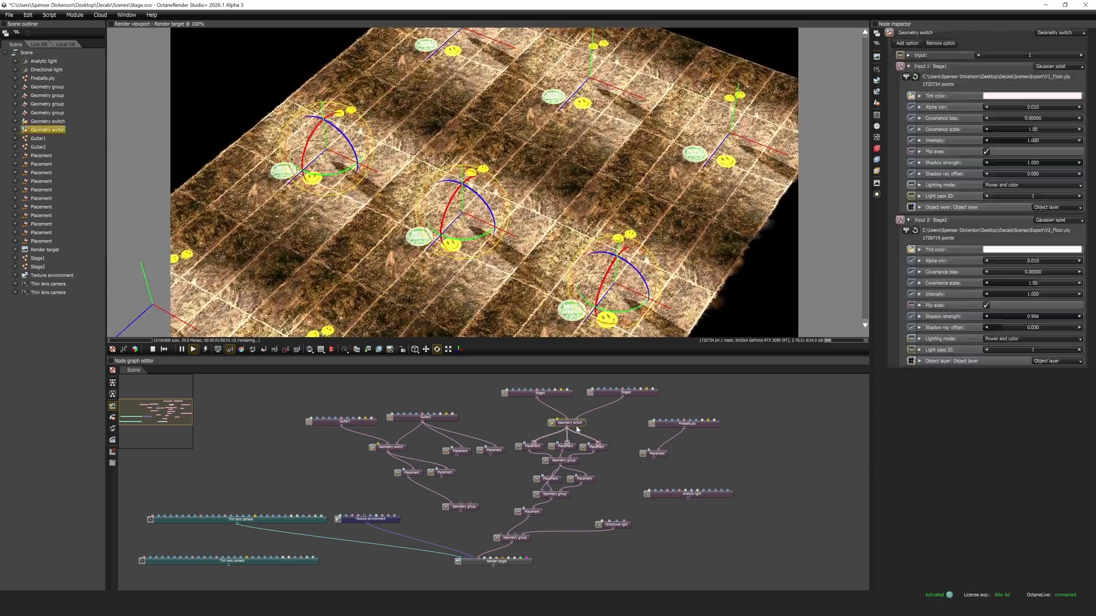
click(1080, 55)
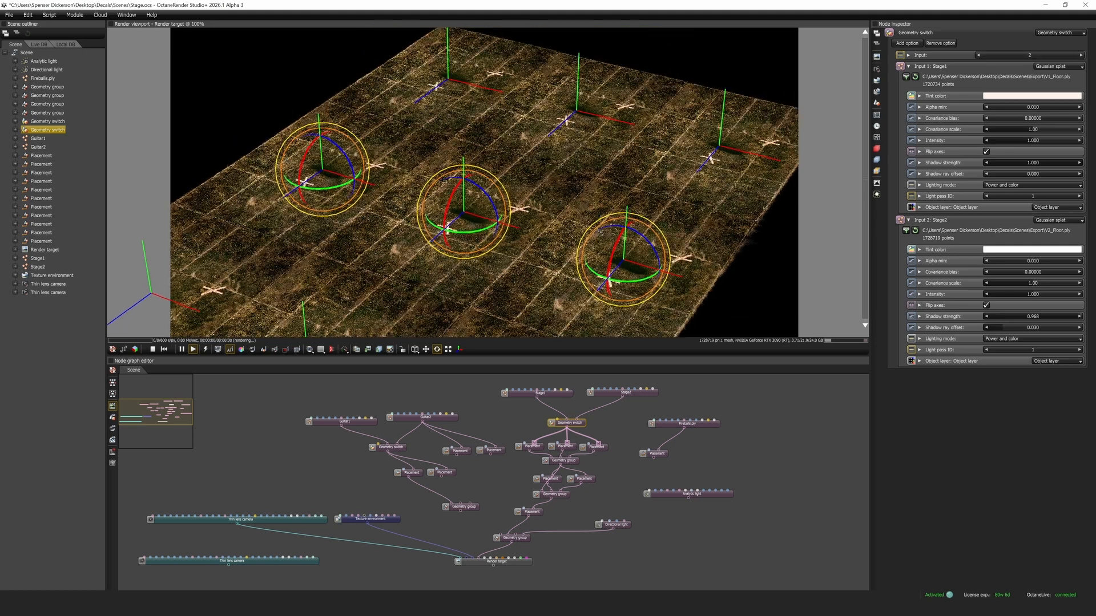
Connect the Analytic light to the main Geometry group in place of the Directional light
click(616, 435)
drag(622, 526, 657, 520)
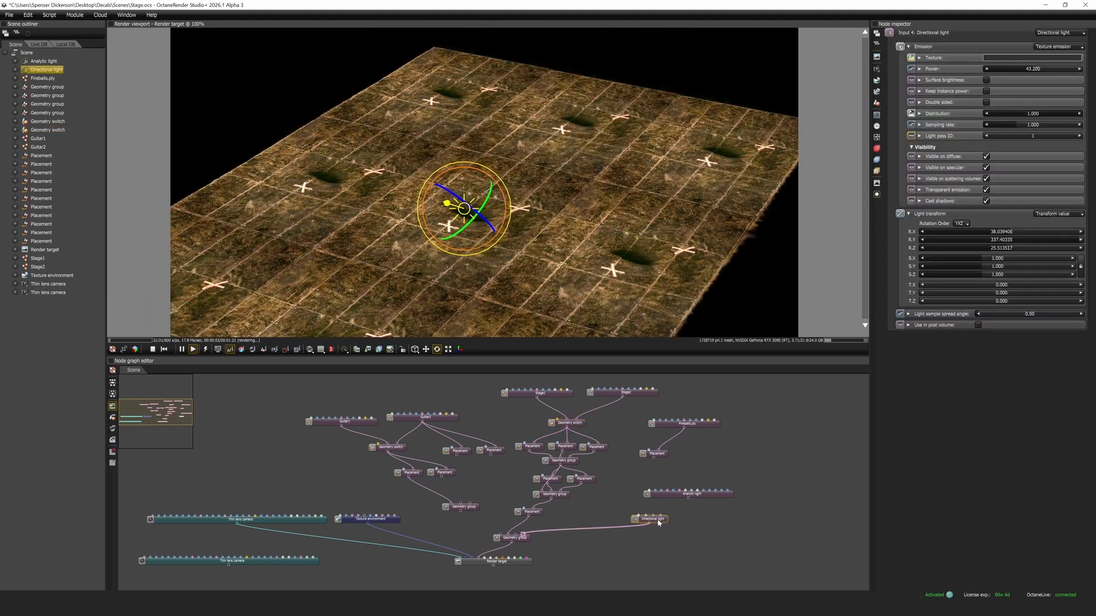
drag(516, 537, 559, 531)
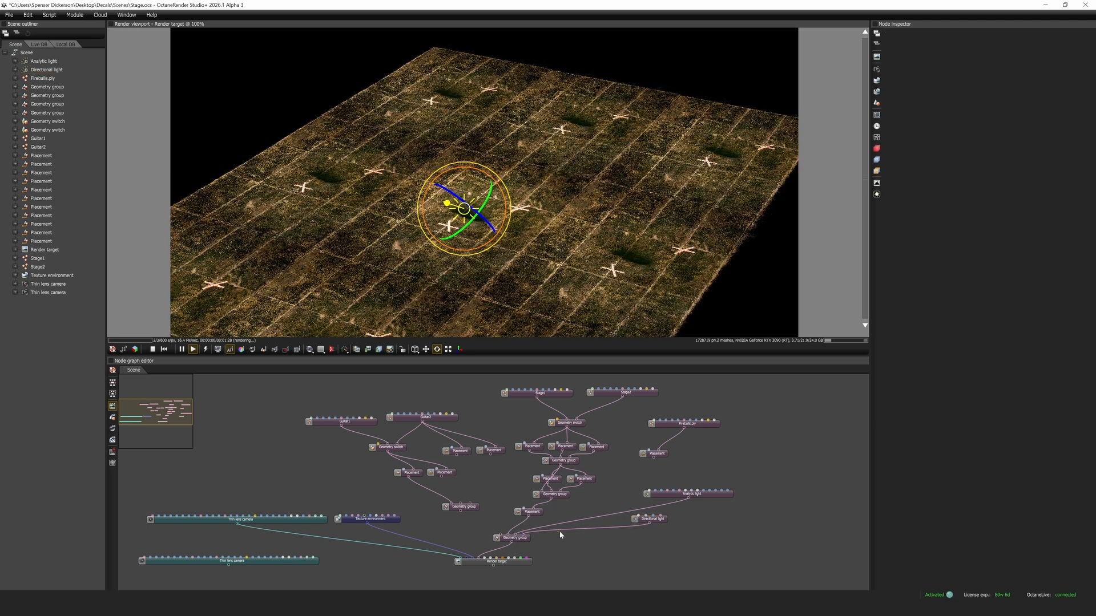
drag(691, 494, 665, 490)
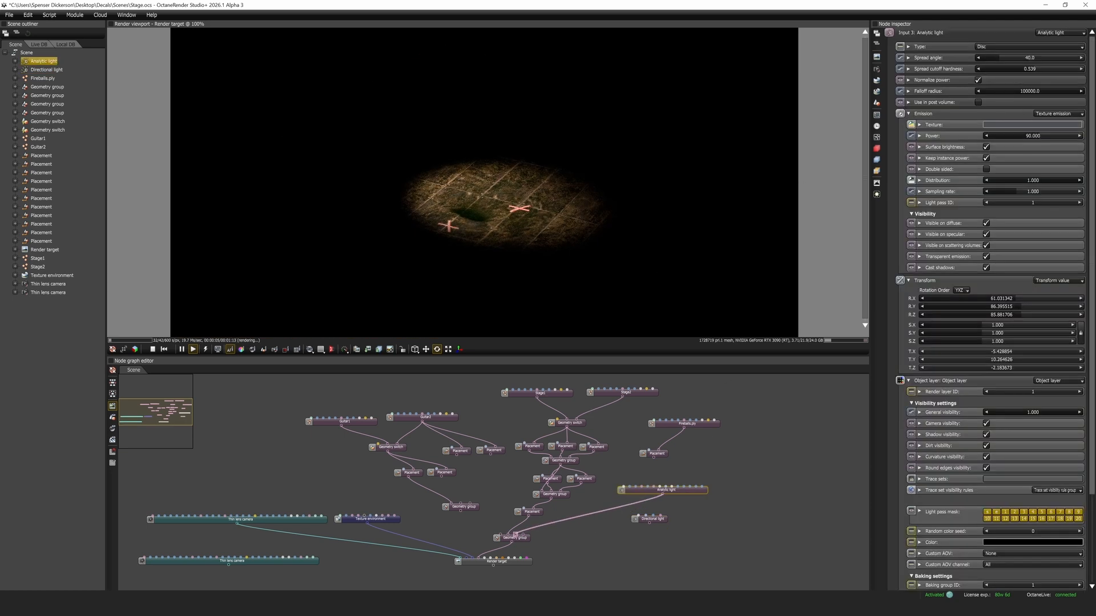
Widen the Analytic light's Spread angle to about 54.8 and bring the decal guitar back into the scene
click(1030, 58)
drag(1041, 57, 1010, 62)
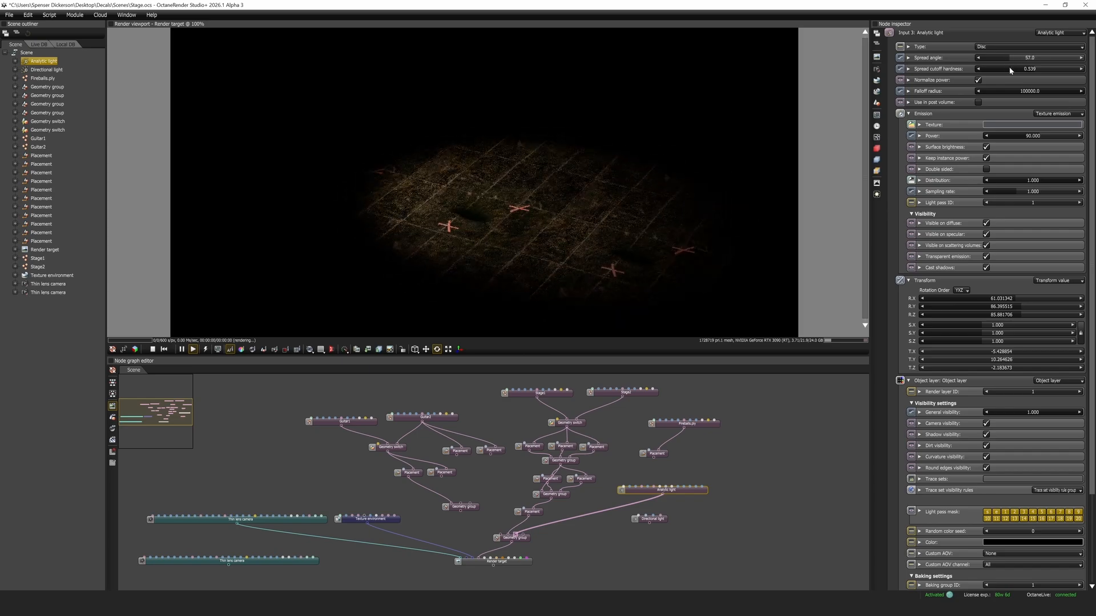
scroll(497, 246, up, 6)
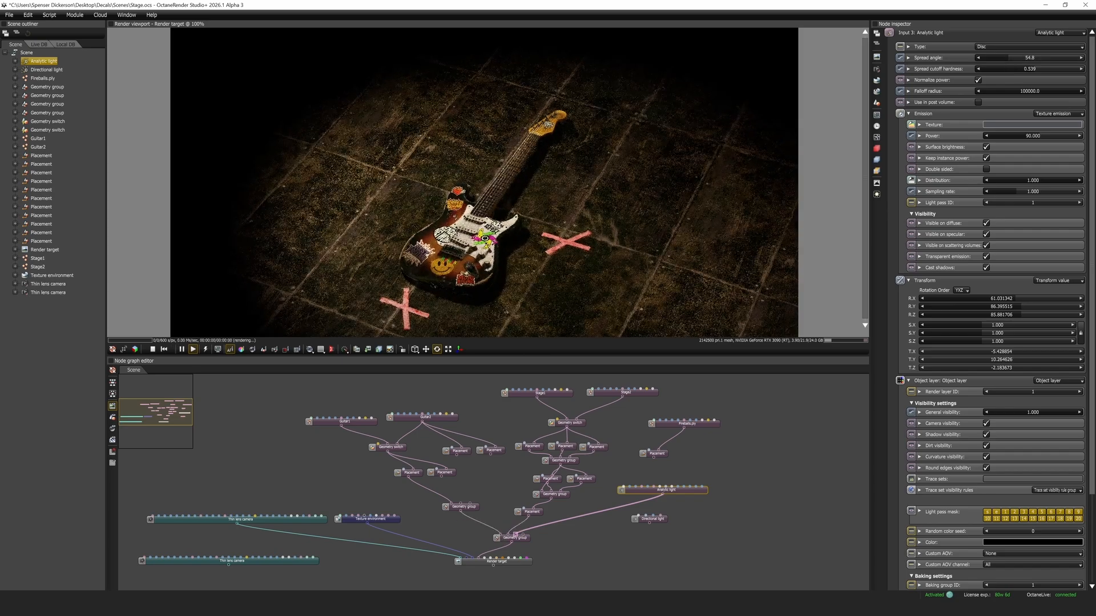
drag(497, 246, 633, 531)
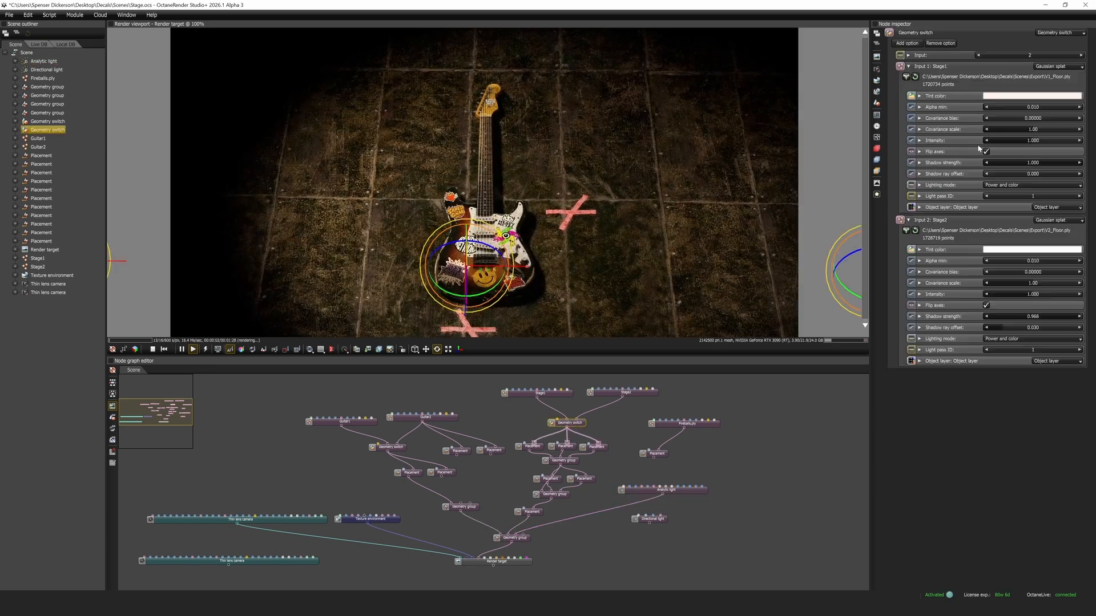
Set the stage Geometry switch's input to 1 to bring back the floor with the smiley decals
click(978, 55)
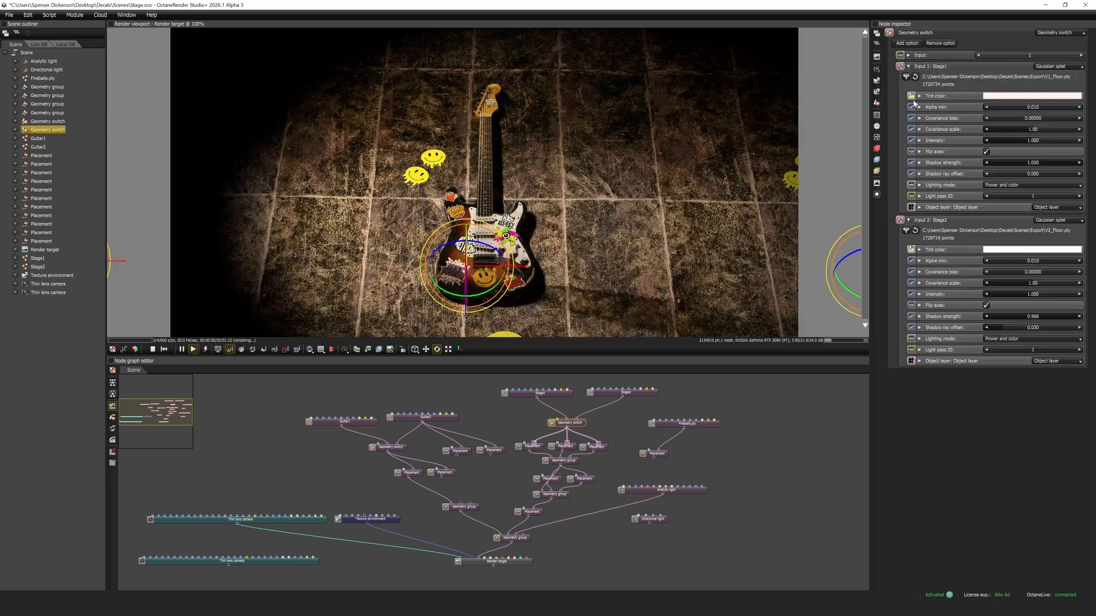
drag(514, 188, 576, 200)
scroll(576, 200, up, 3)
right_drag(485, 228, 492, 195)
Connect the upright guitar Placement to the guitar Geometry group in place of the flat-lying one
click(411, 473)
drag(441, 476, 451, 503)
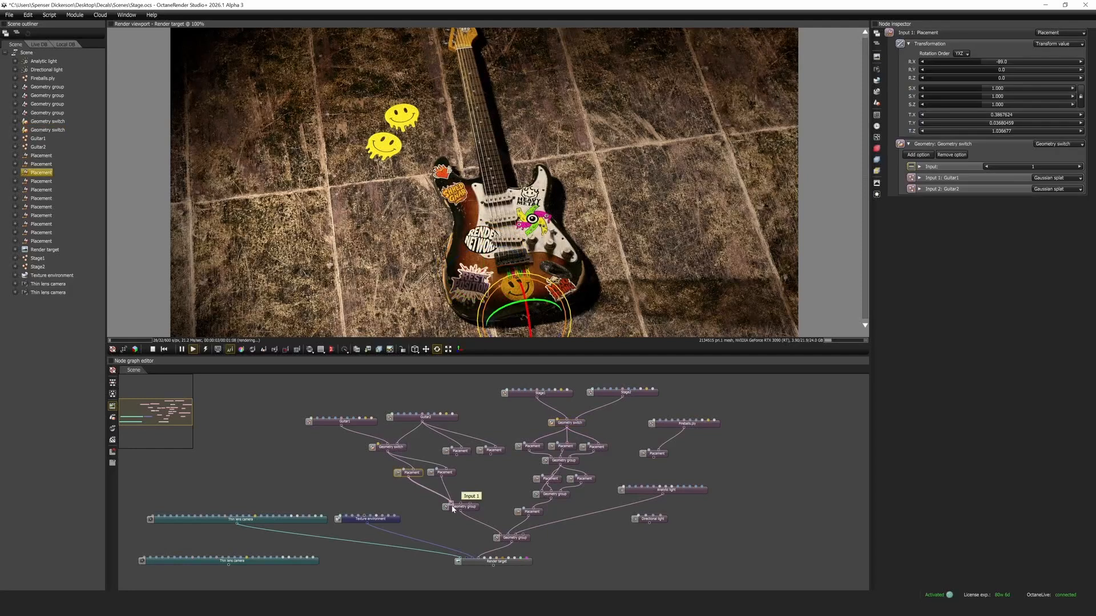
drag(485, 309, 488, 186)
drag(649, 522, 524, 535)
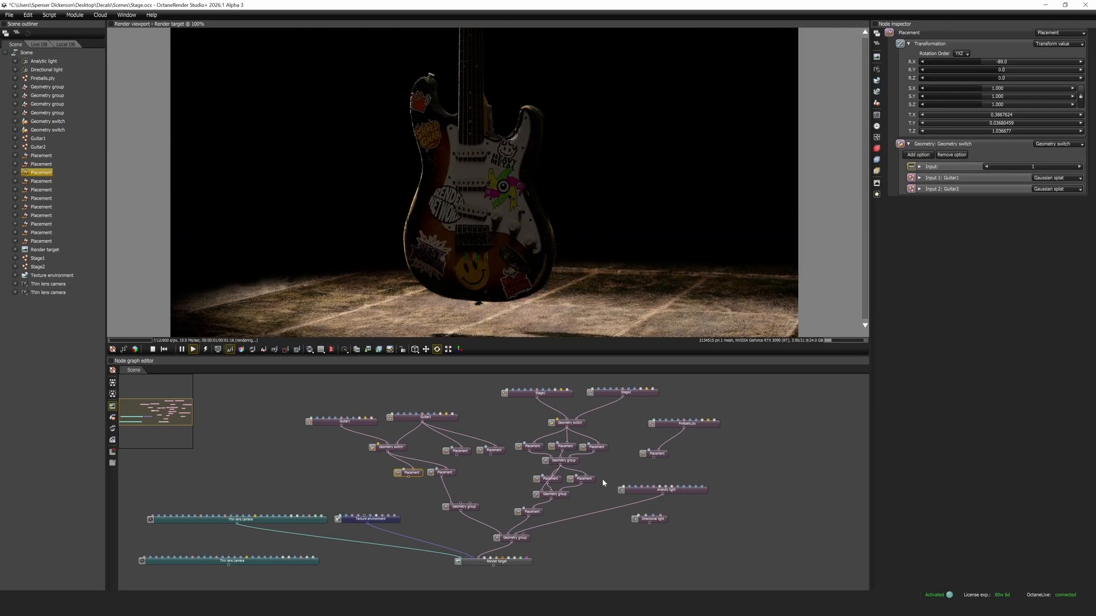
Shift the Analytic light's Z position to 0.330 and narrow its Spread angle to about 49.2
drag(628, 489, 621, 481)
drag(1001, 368, 1005, 368)
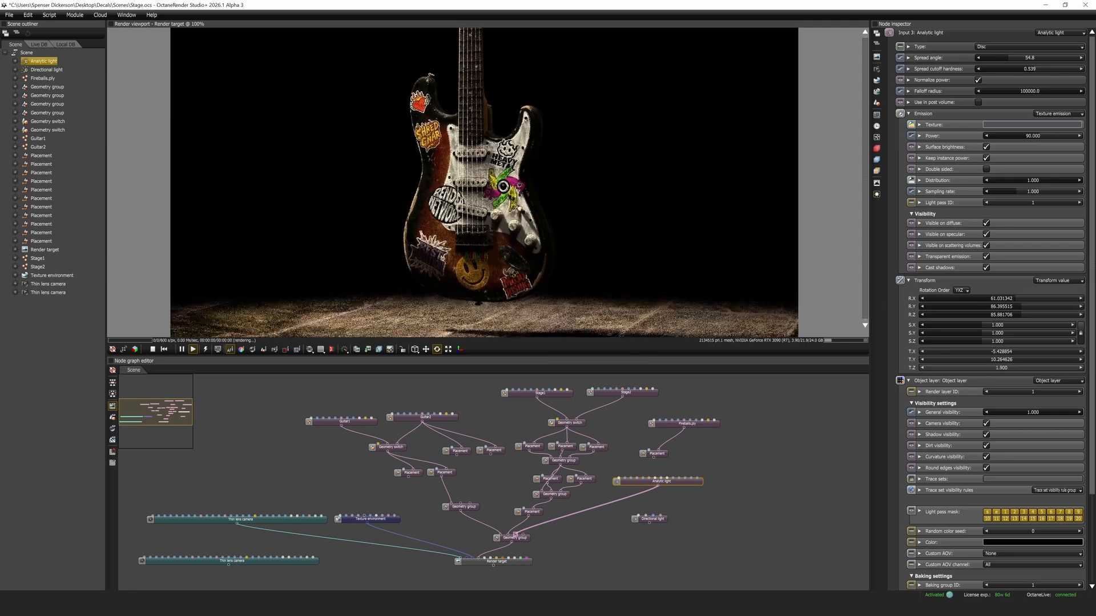
drag(1001, 368, 998, 369)
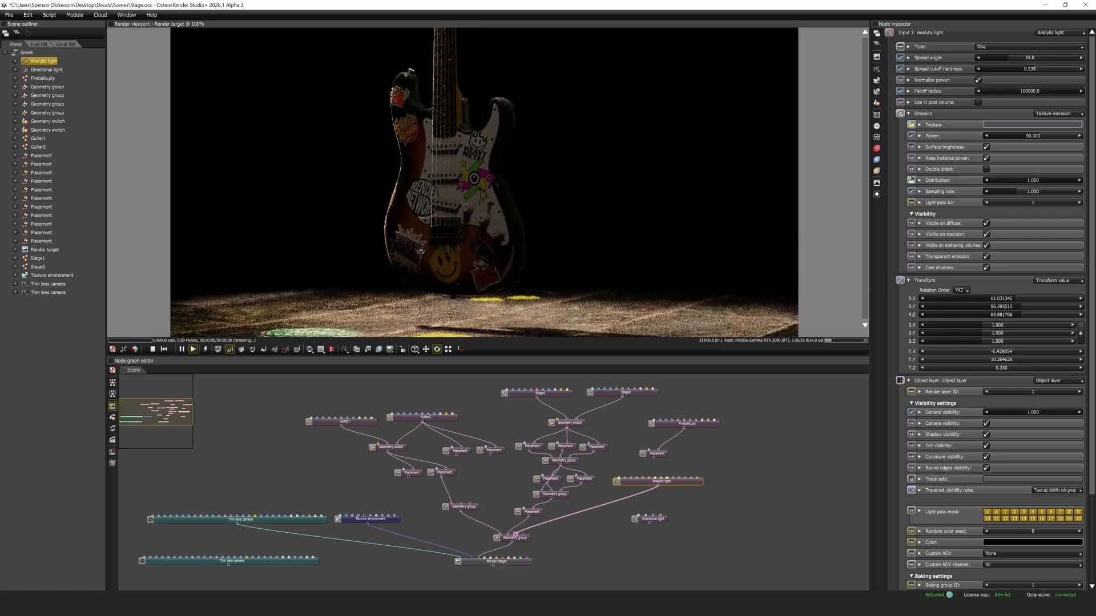
scroll(422, 251, down, 2)
right_drag(451, 172, 455, 219)
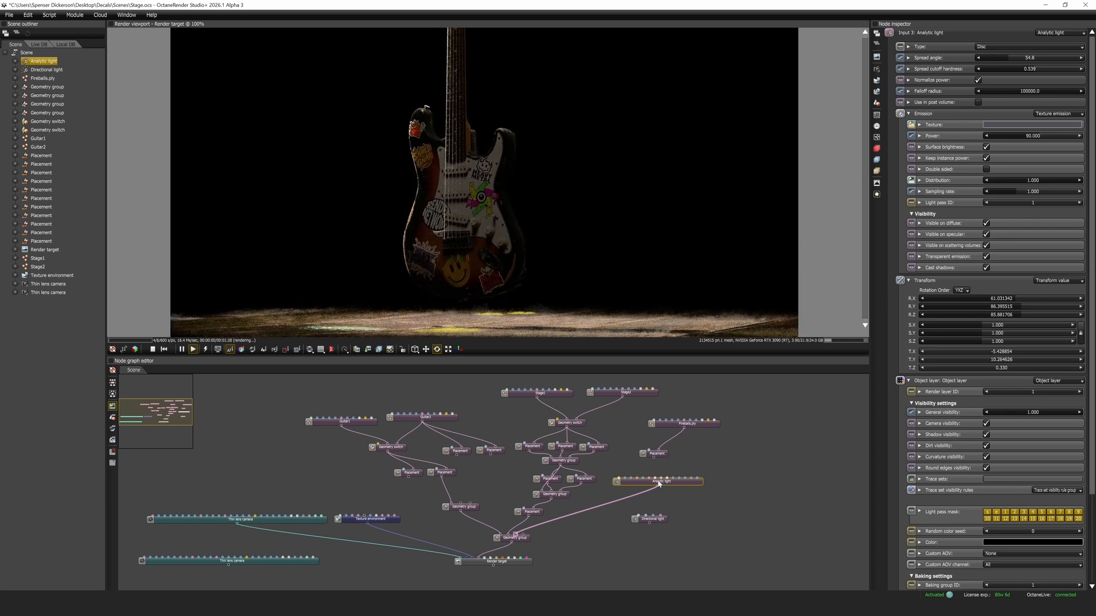
drag(1039, 58, 1005, 62)
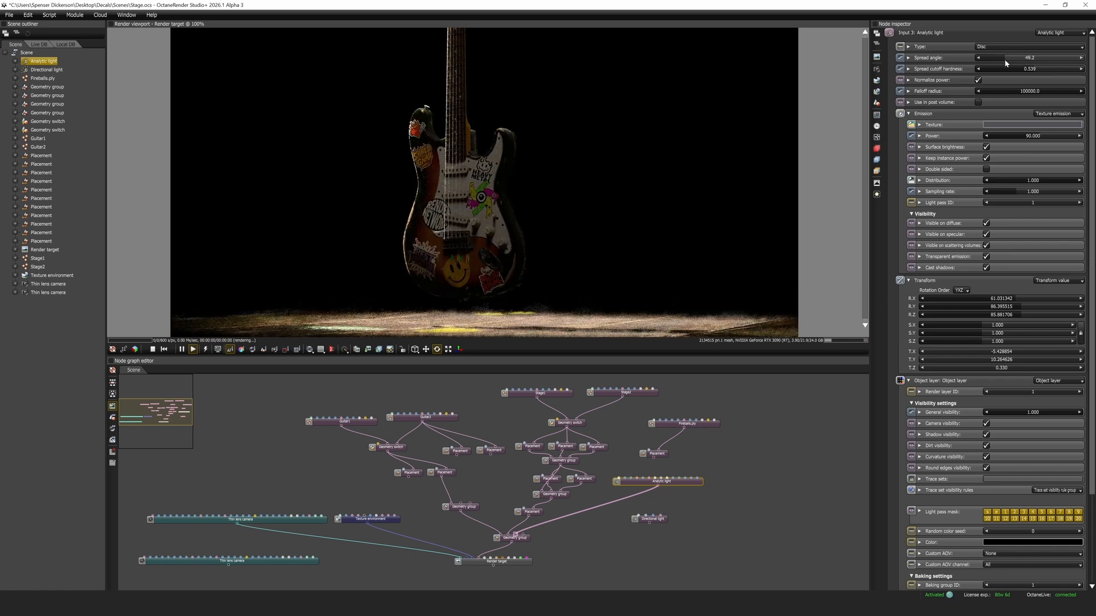
drag(460, 197, 490, 219)
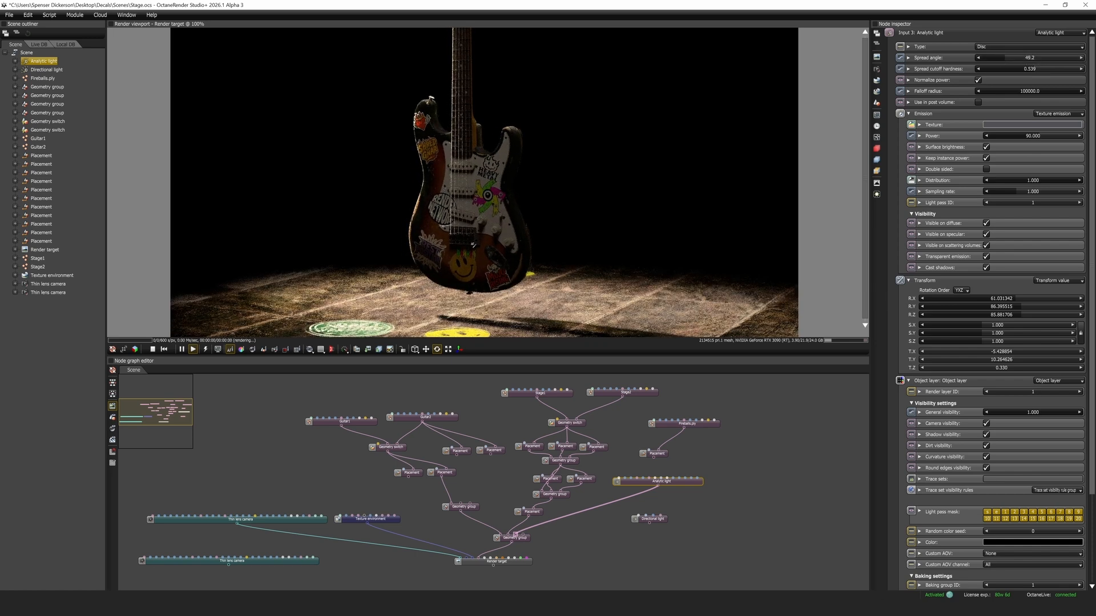
Connect the Fireballs Placement to the main Geometry group and raise its Y position to about 0.20
click(655, 429)
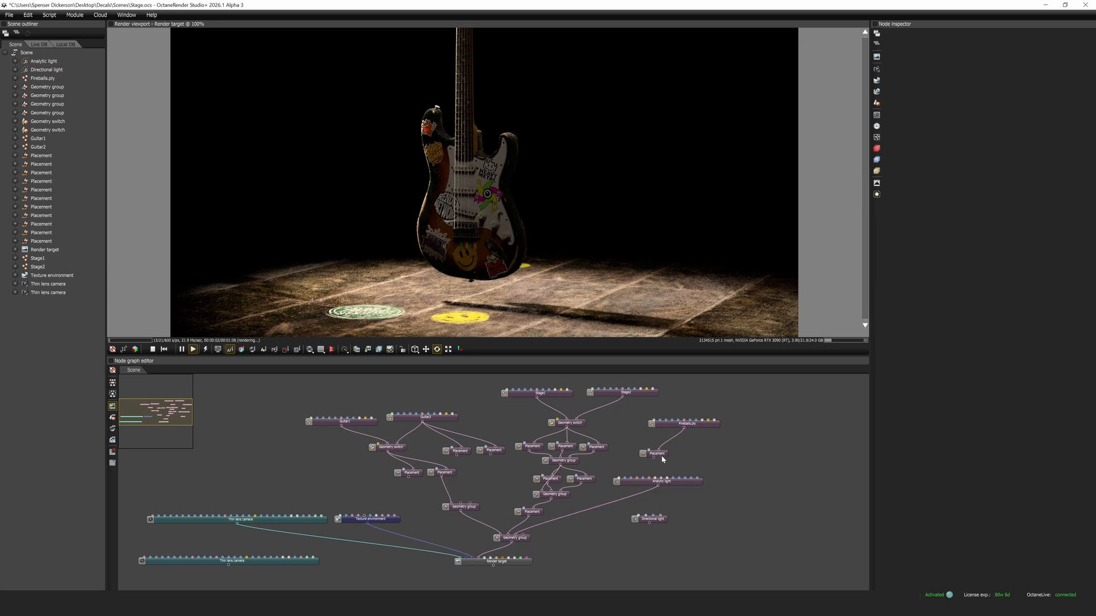
drag(653, 456, 526, 540)
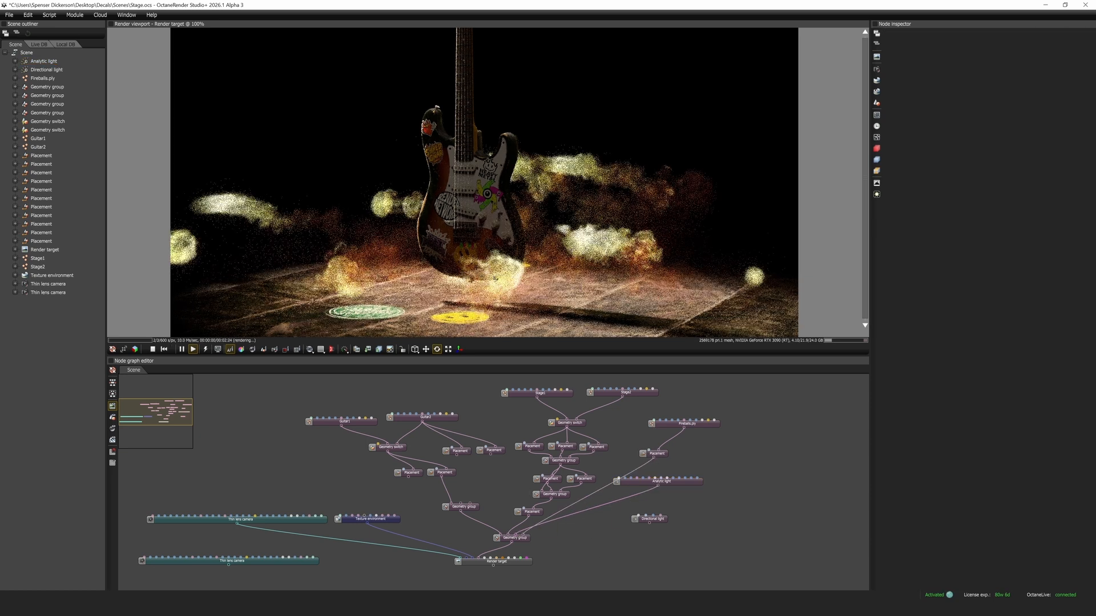
click(657, 453)
drag(696, 423, 655, 454)
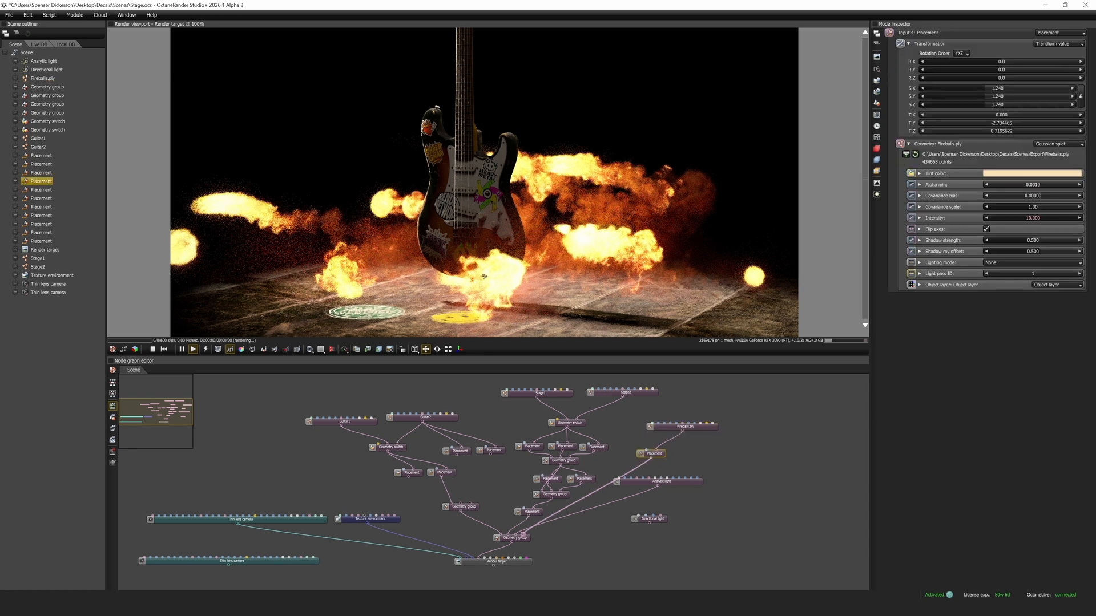
scroll(485, 276, down, 4)
drag(462, 318, 464, 217)
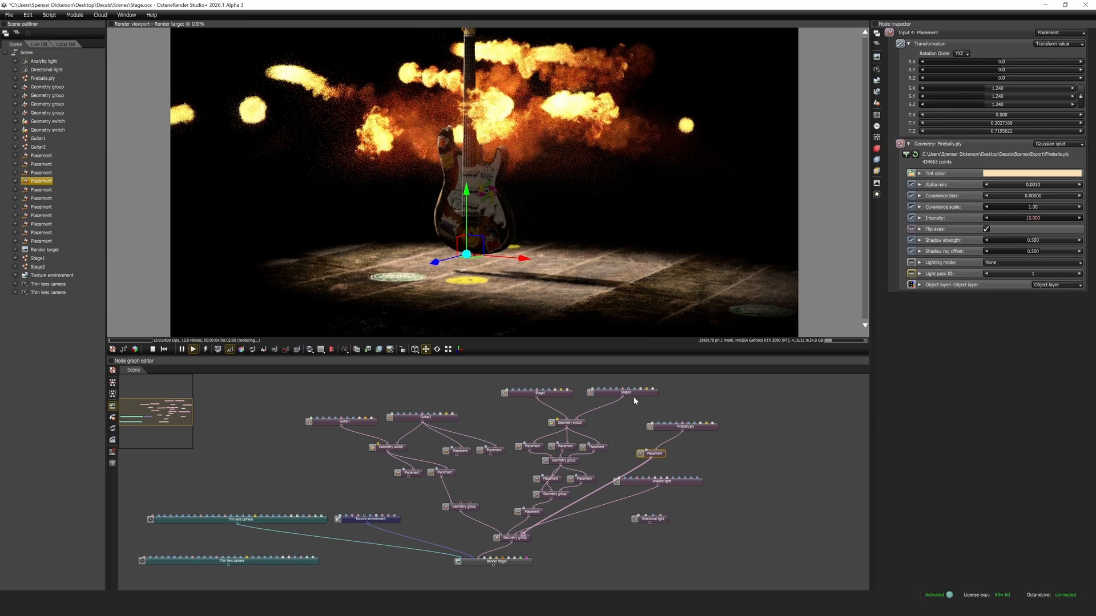
Enable Shadow visibility for the Fireballs splat and shift it along Z to about 0.52
click(684, 427)
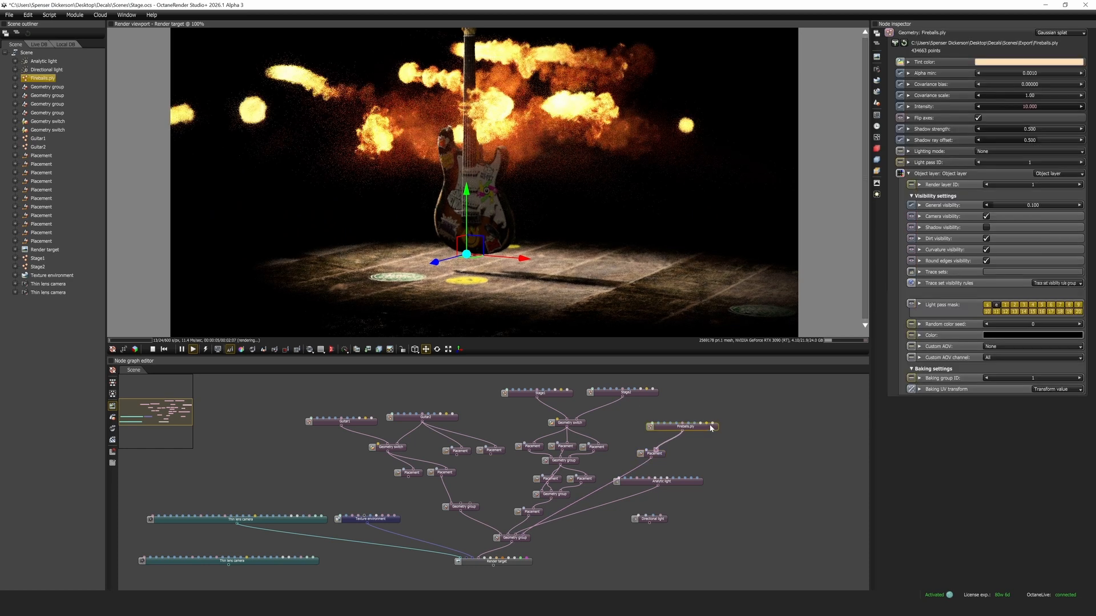
click(986, 227)
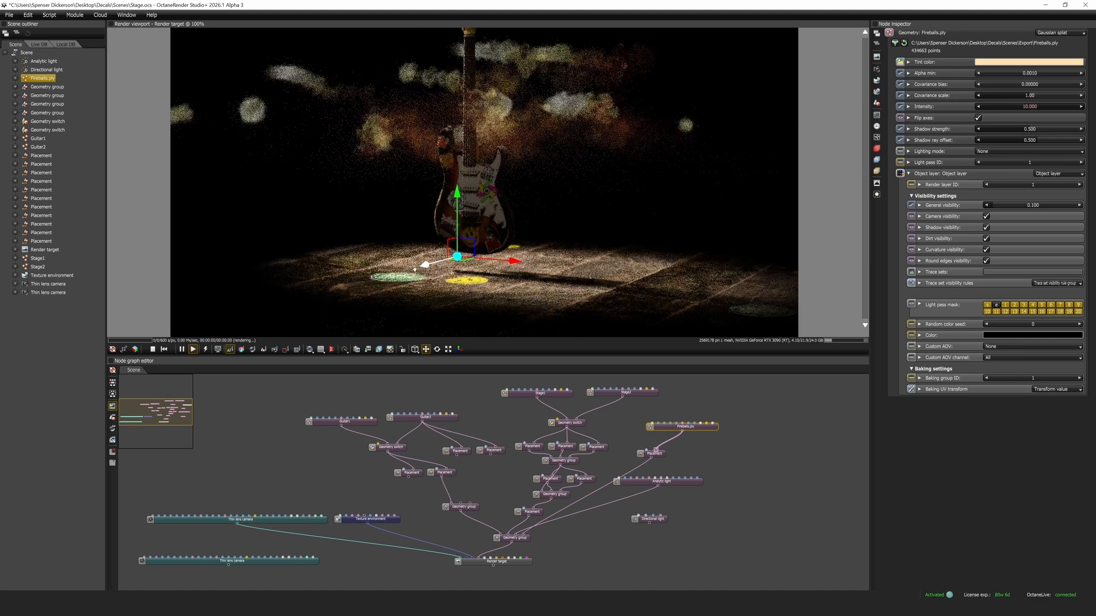
drag(415, 269, 447, 249)
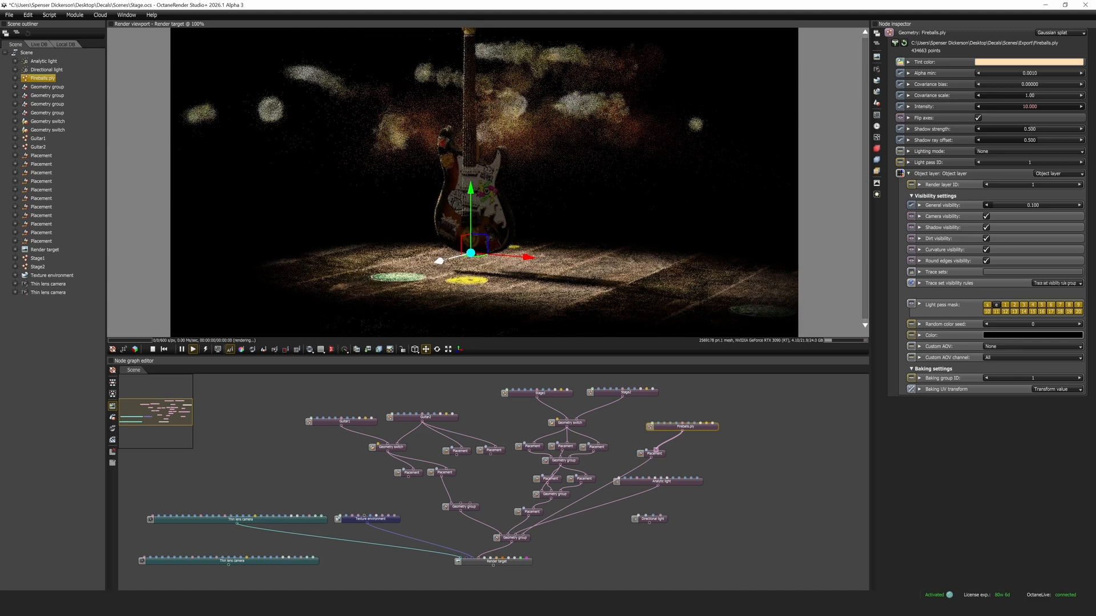
scroll(530, 202, up, 3)
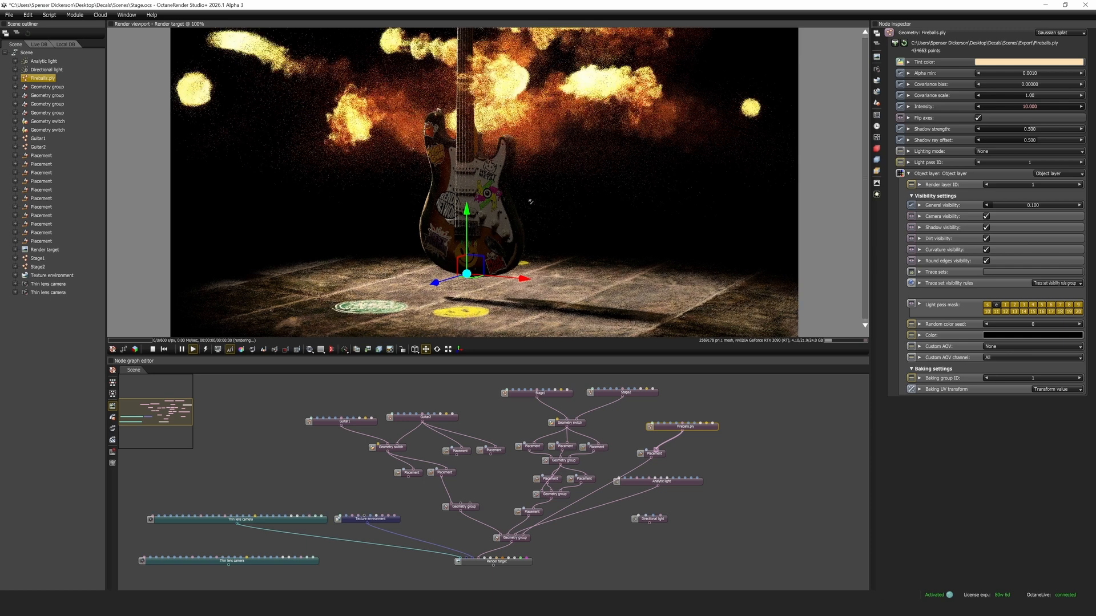
right_drag(530, 202, 536, 230)
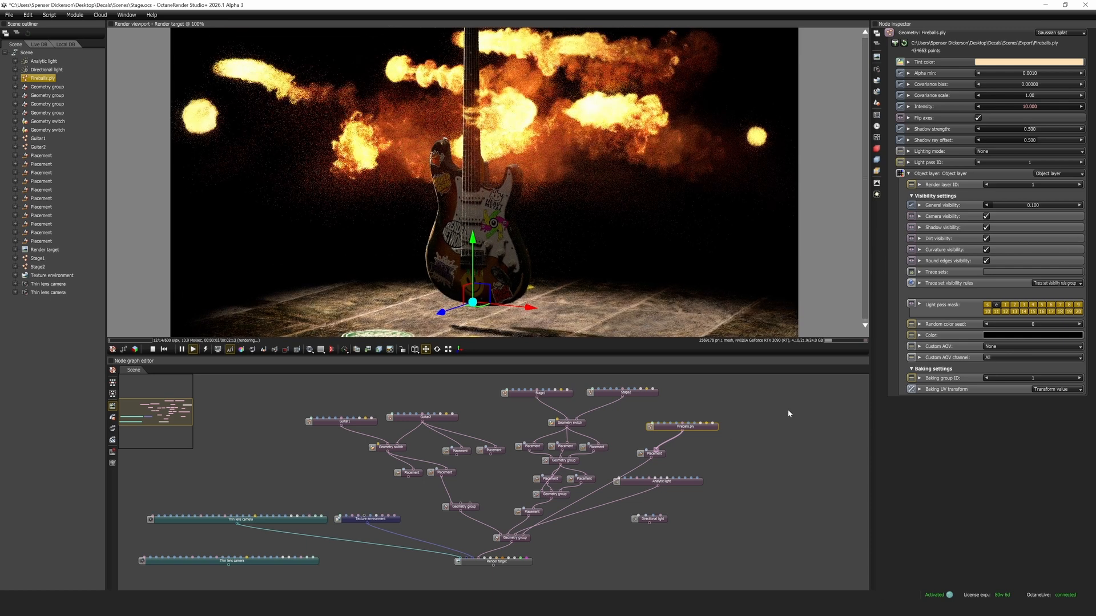
Scale the Fireballs Placement uniformly to about 1.60 and lower its Y position to about -1.07
click(656, 453)
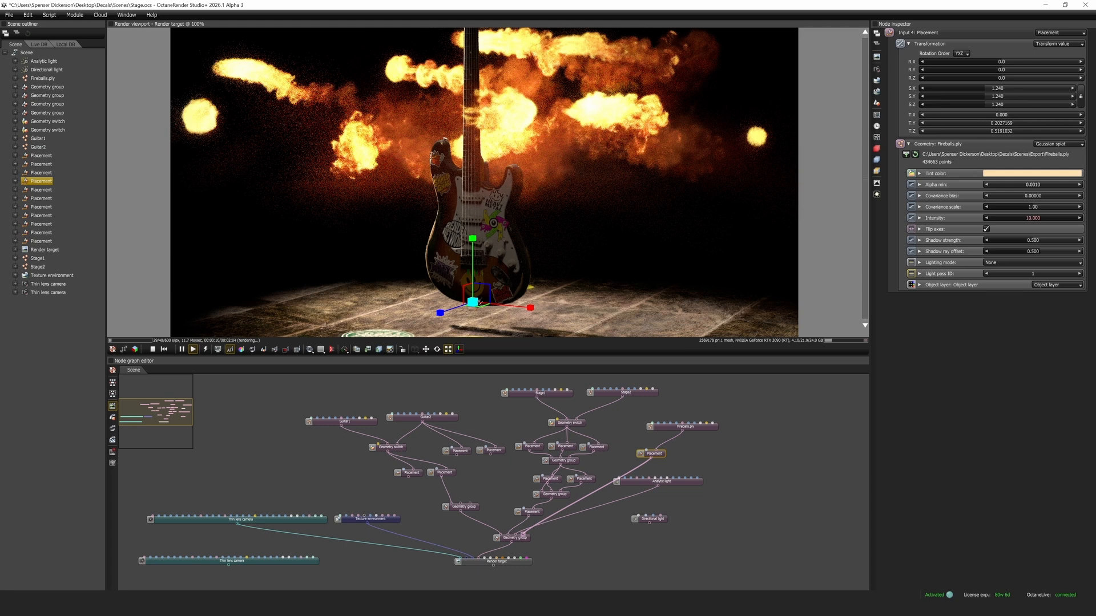
mouse_move(484, 303)
mouse_down()
mouse_move(472, 245)
mouse_move(473, 313)
mouse_up()
key(w)
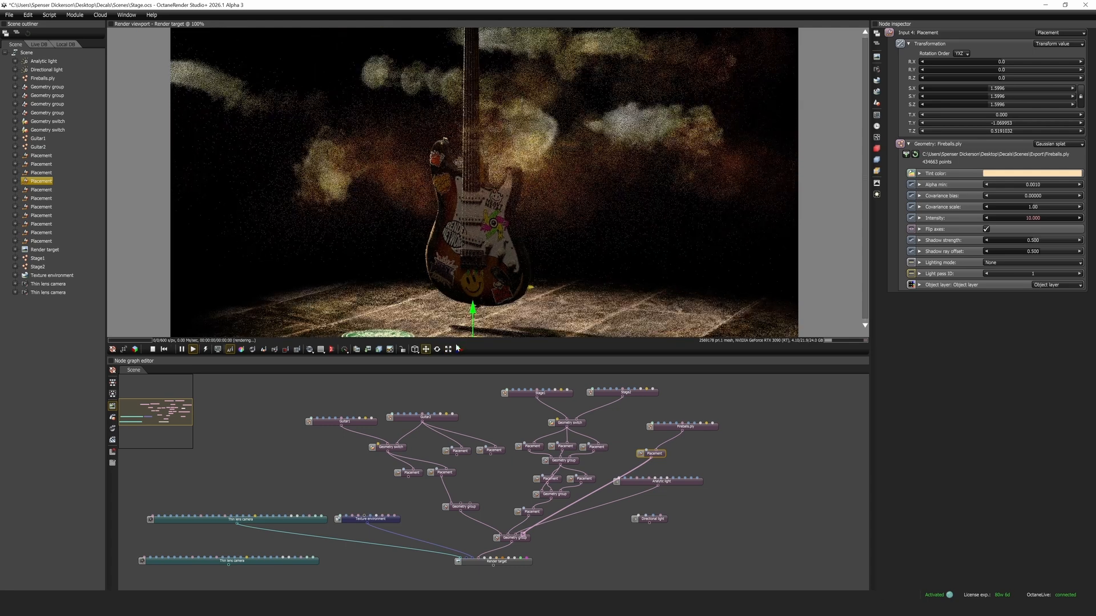
Rotate the Fireballs Placement to about 49.5 degrees around its Y axis
key(e)
scroll(473, 312, down, 2)
right_drag(474, 313, 477, 288)
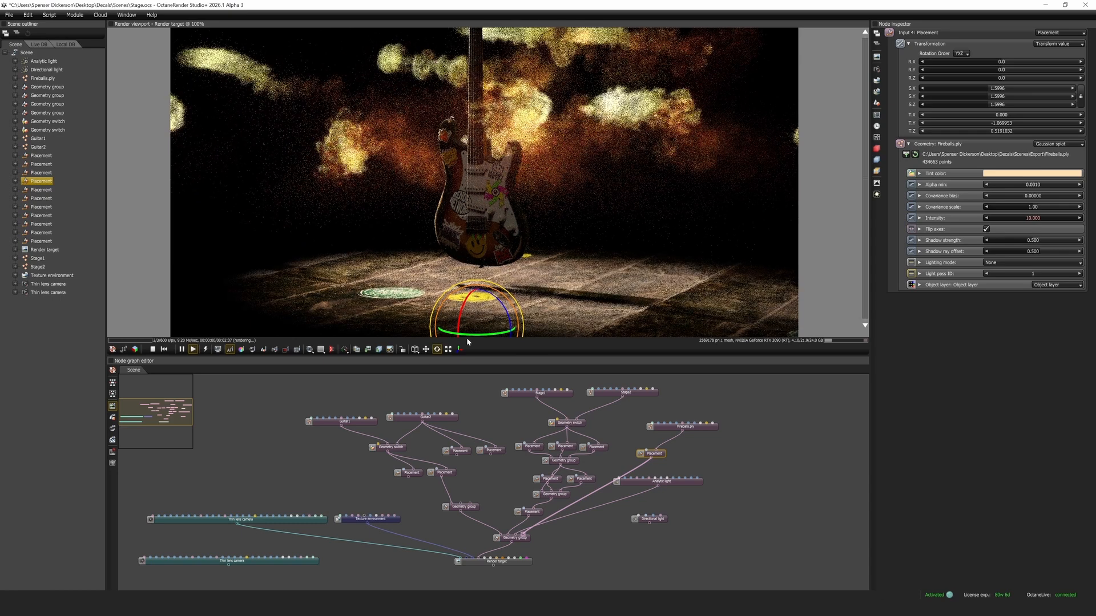
drag(468, 335, 506, 334)
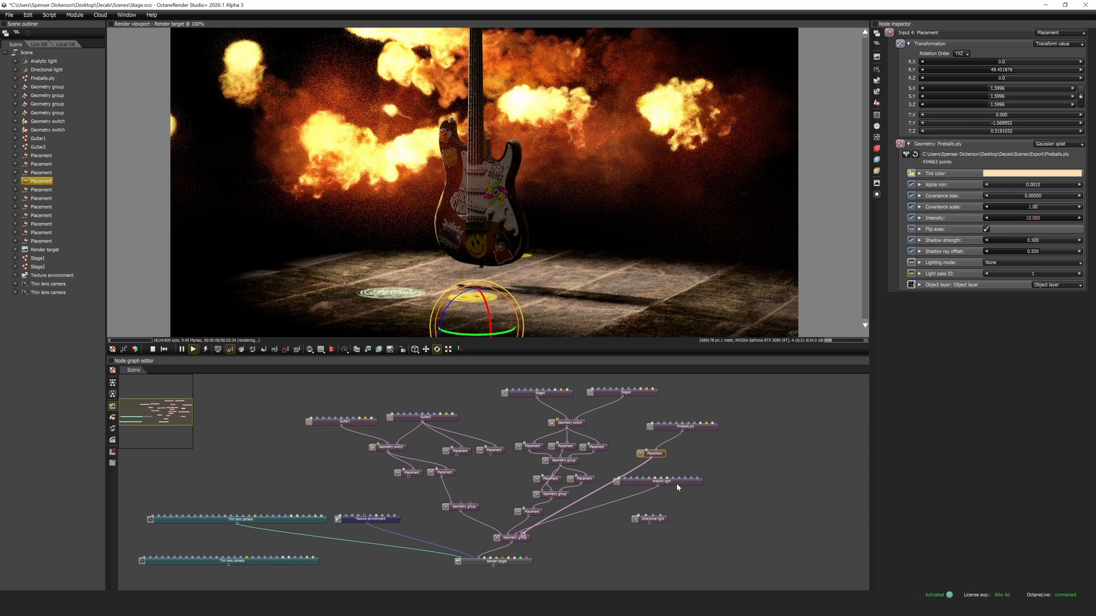
Compare the Fireballs splat's Lighting mode set to None and to Power and color, leaving it on Power and color
click(683, 426)
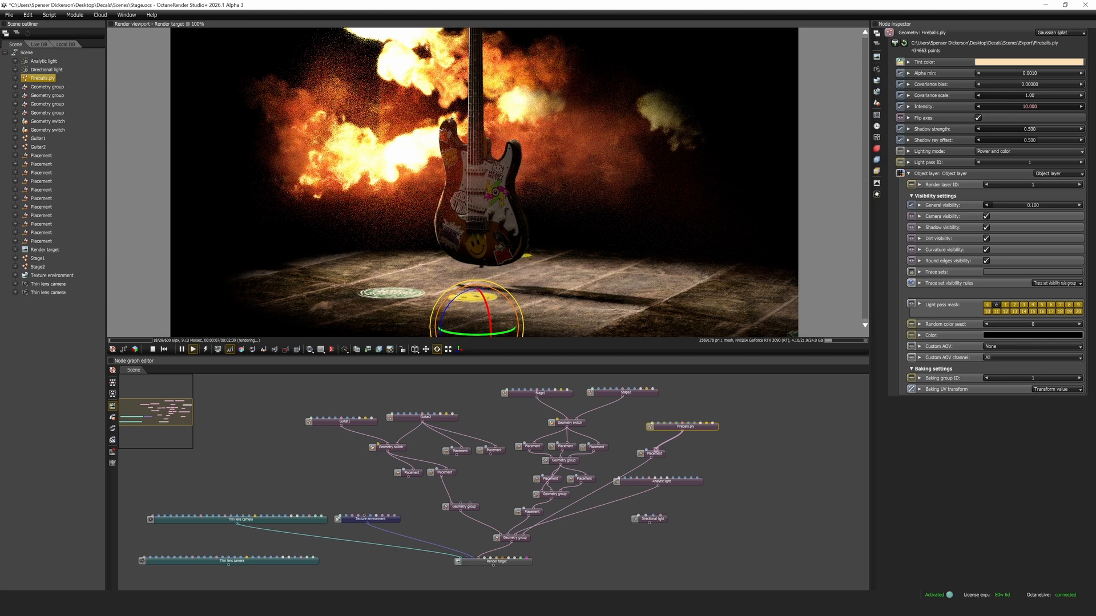
click(1001, 161)
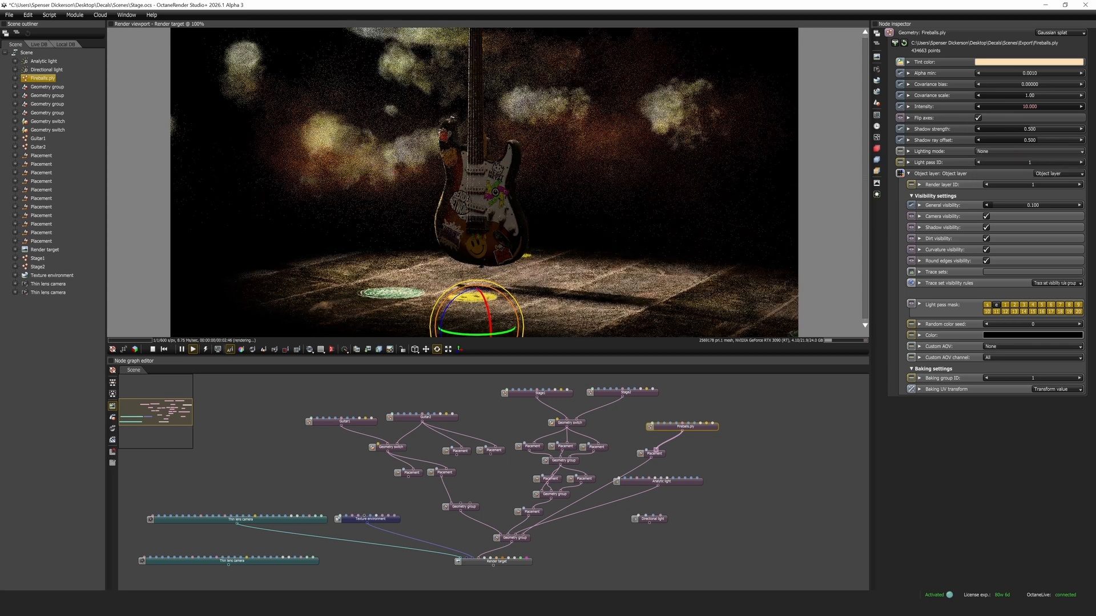
click(1002, 153)
click(1002, 176)
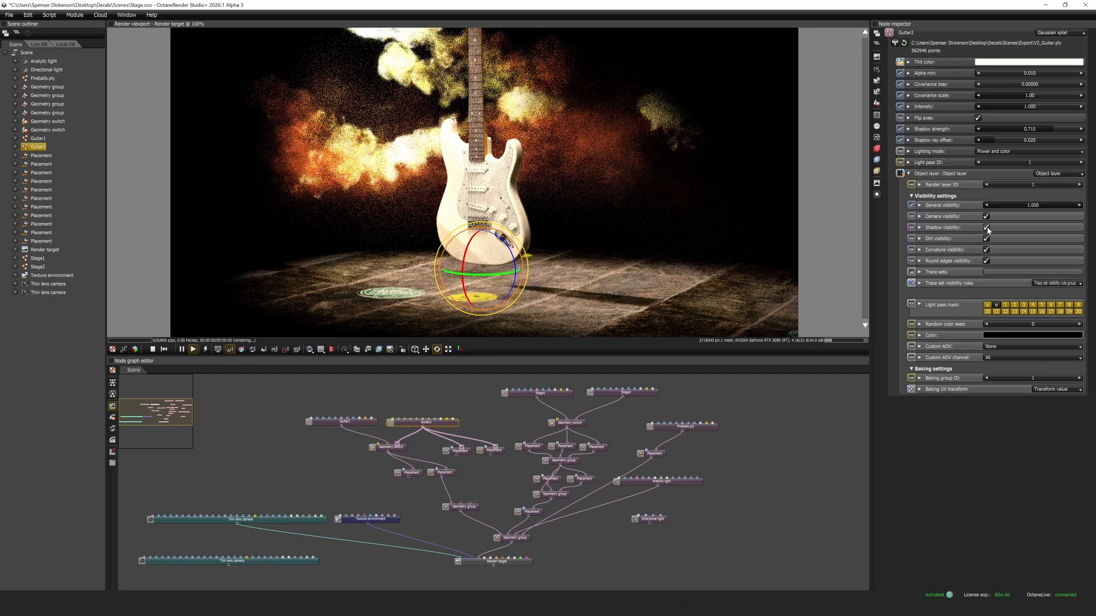
Raise the Guitar2 splat's Shadow strength, and set the Fireballs splat's Intensity to 2.000, Shadow ray offset to 5.000 and General visibility to 0.200
drag(1050, 129, 1091, 130)
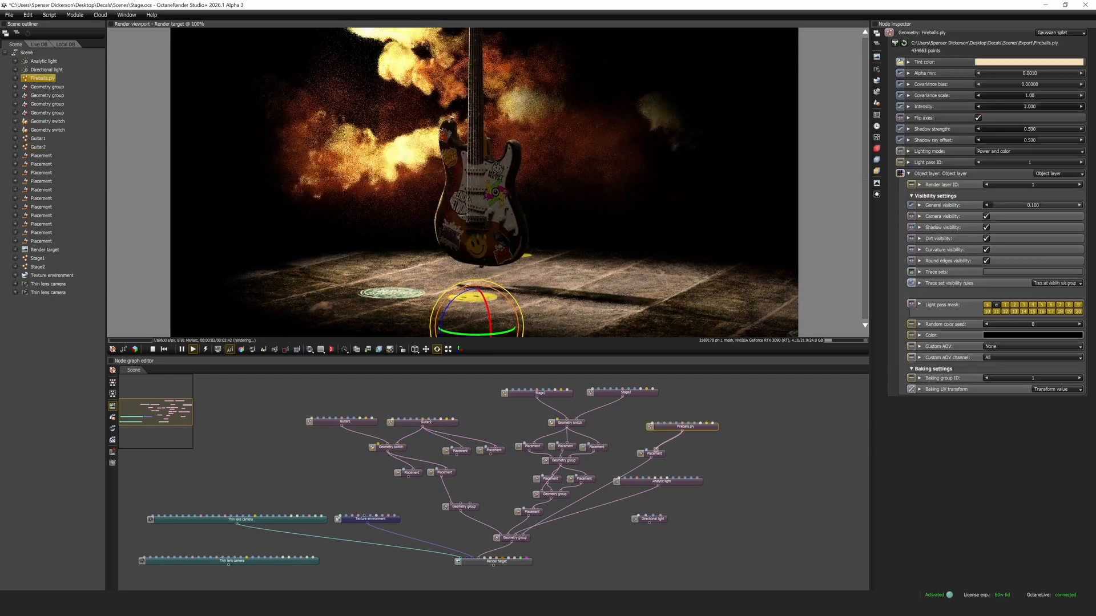
drag(1030, 141, 971, 145)
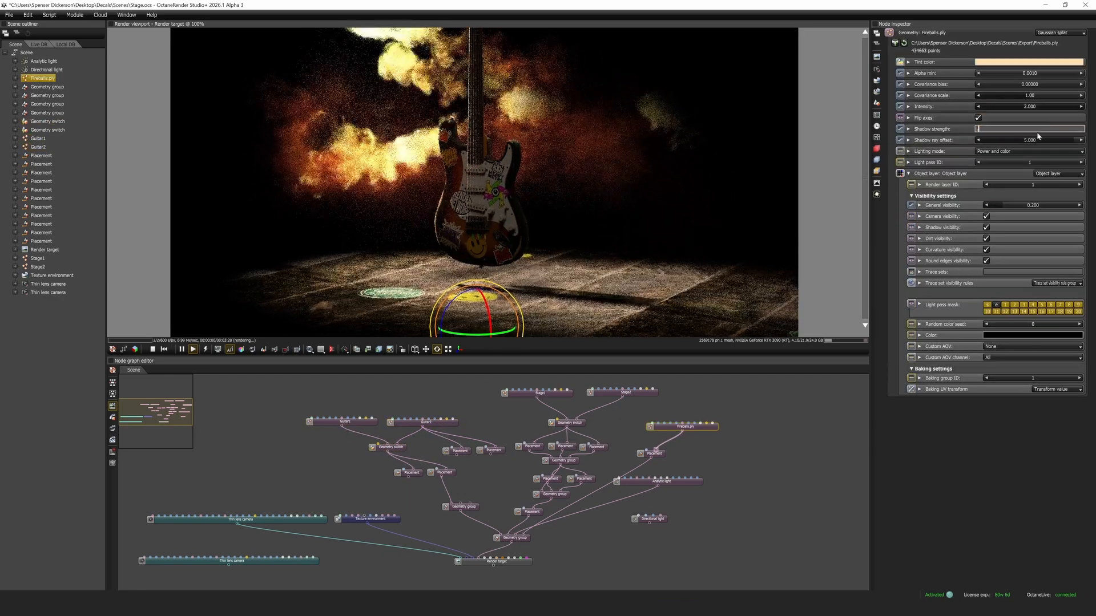
Connect the Directional light to the main Geometry group and set its Power to 2.000
click(639, 483)
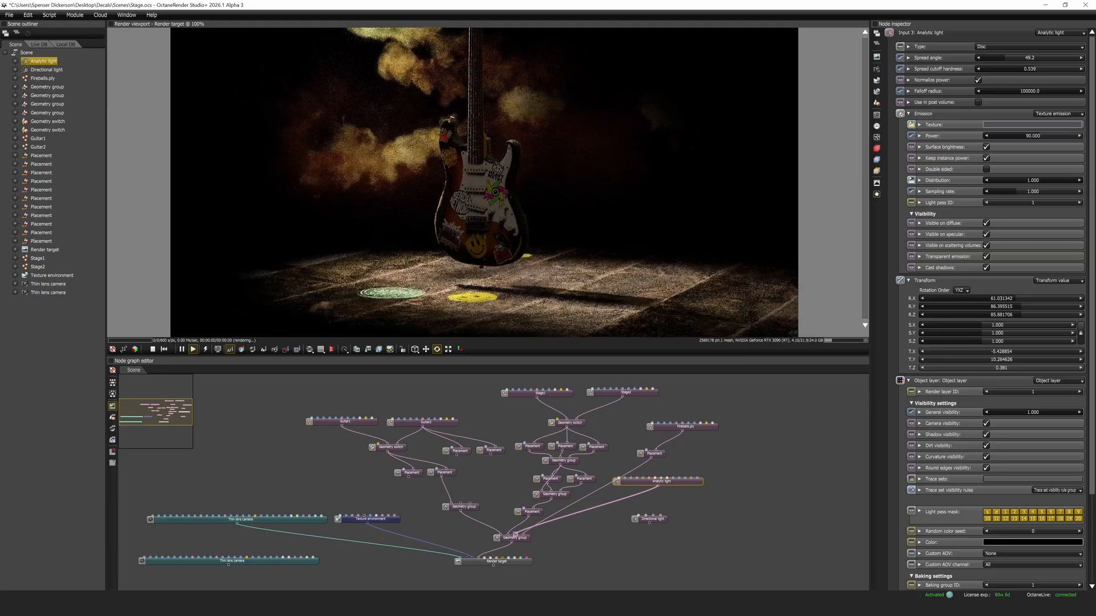
drag(516, 542, 523, 547)
click(604, 530)
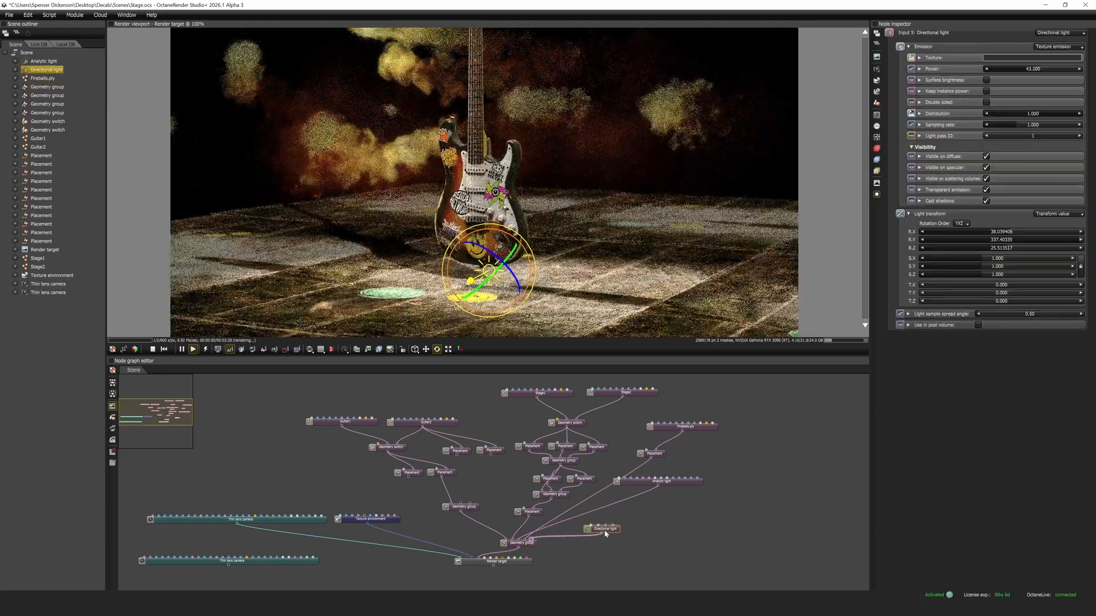
double_click(1032, 69)
Rotate the Directional light to sweep its direction across the guitar, and disconnect it from the main Geometry group
mouse_move(548, 229)
mouse_down()
mouse_move(514, 228)
mouse_move(537, 234)
mouse_up()
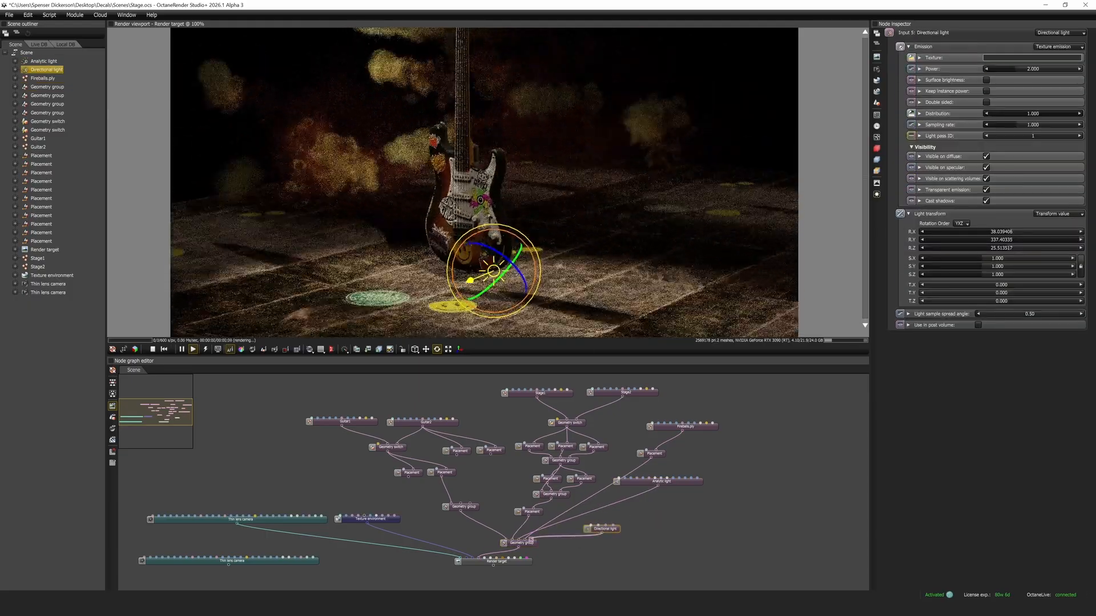
drag(501, 271, 490, 281)
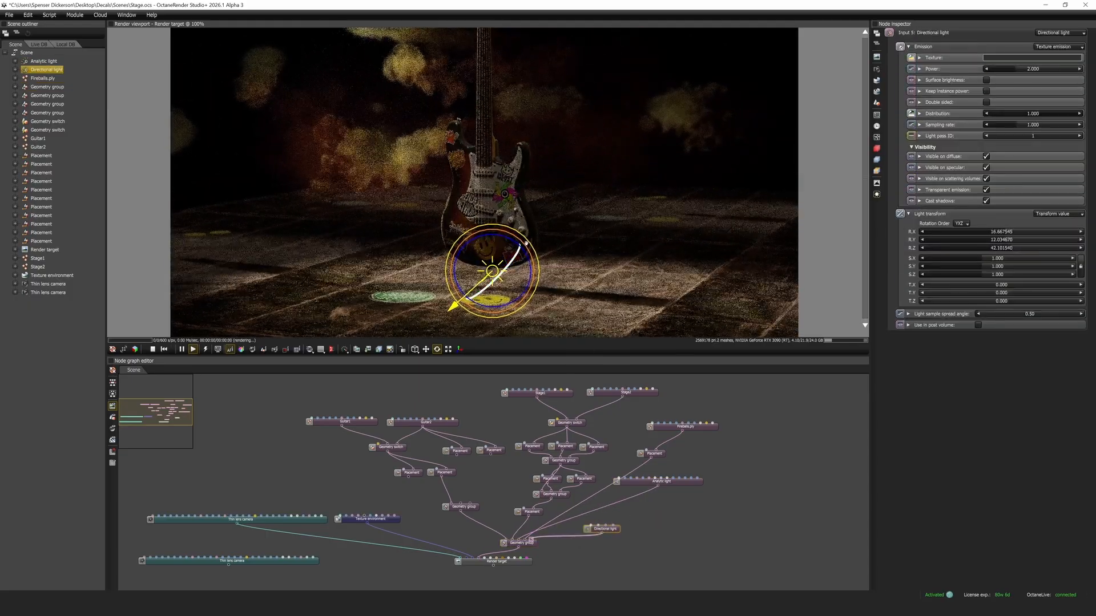
drag(605, 529, 637, 521)
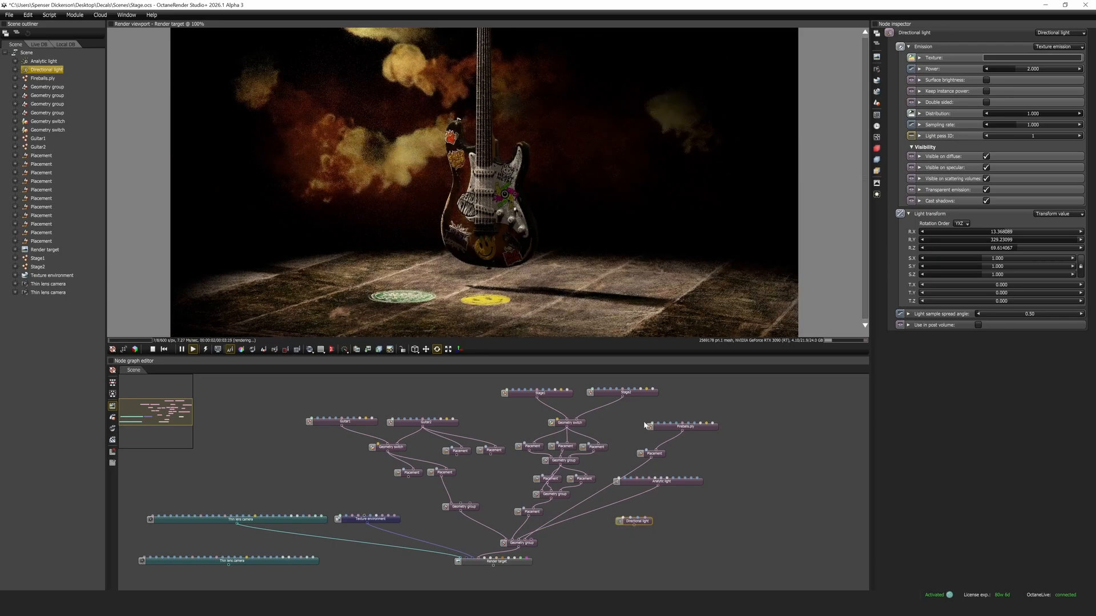
Replace the fireballs and upright guitar with the flat decal guitar between two white guitars, and toggle Shadow visibility for the Guitar1 splat
click(654, 454)
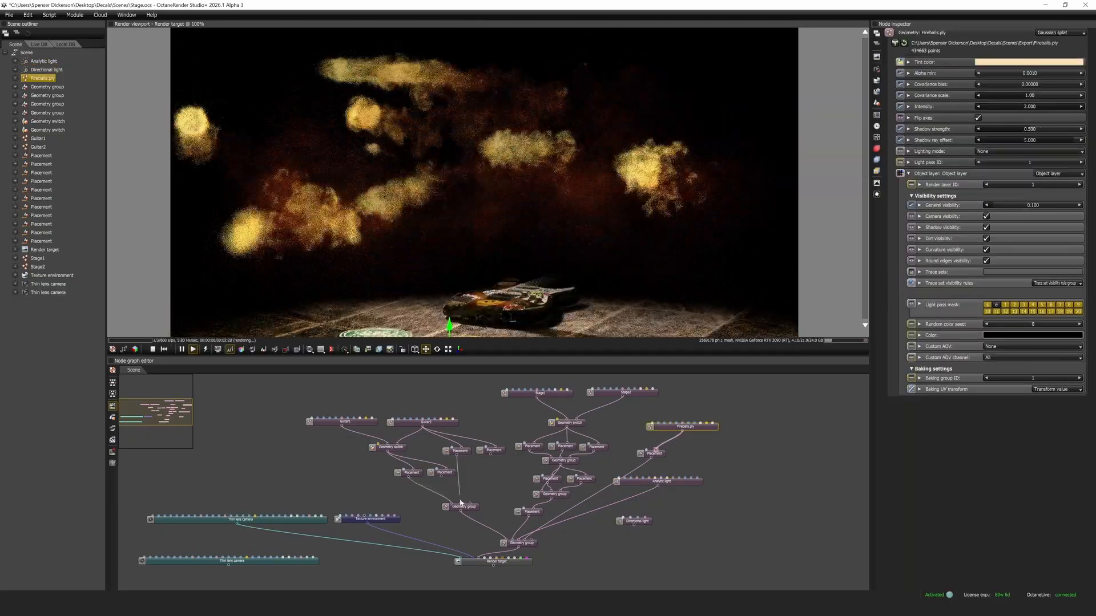
click(654, 454)
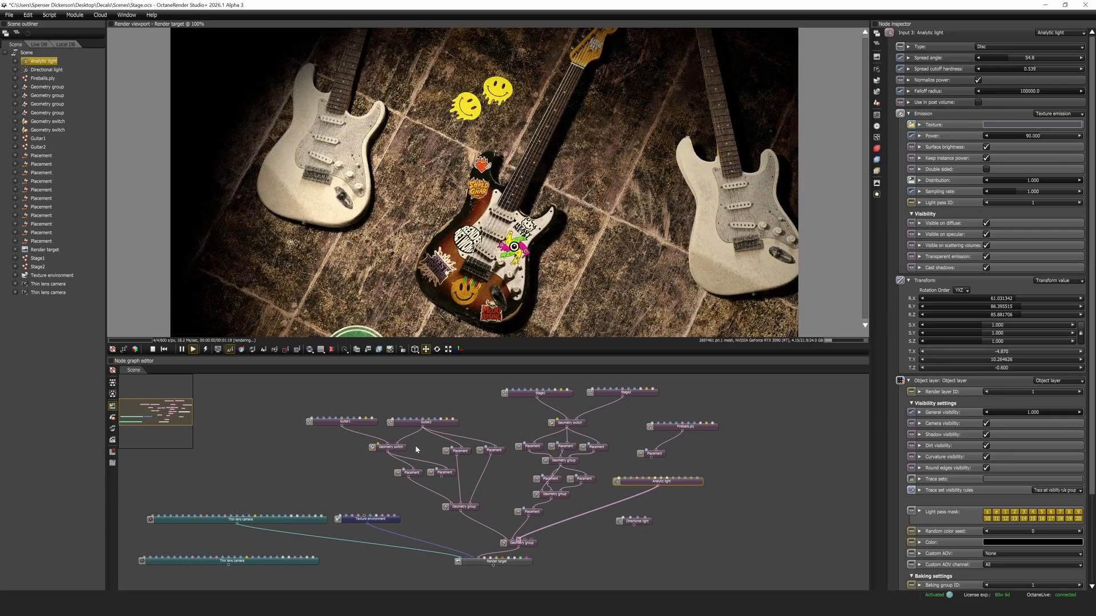
click(986, 228)
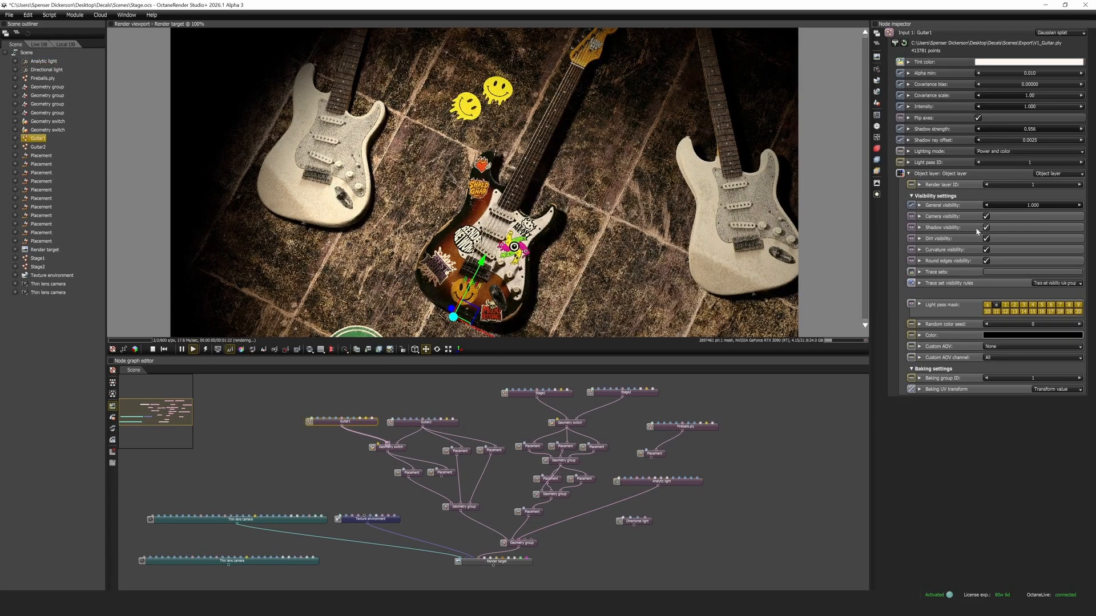